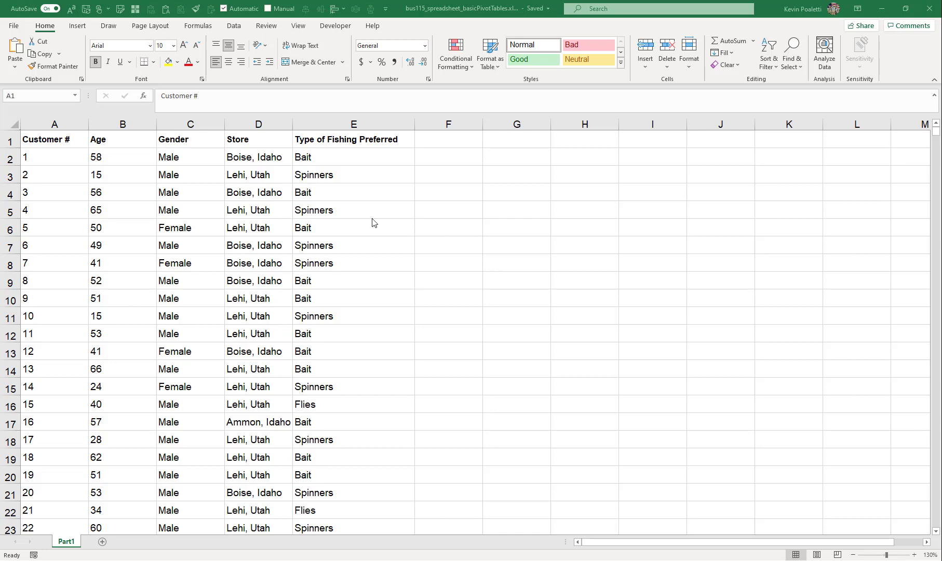
In H3, enter a formula that lists the unique values of E2:E1501 transposed across the row: =TRANSPOSE(UNIQUE(E2:E1501))
left_click(491, 176)
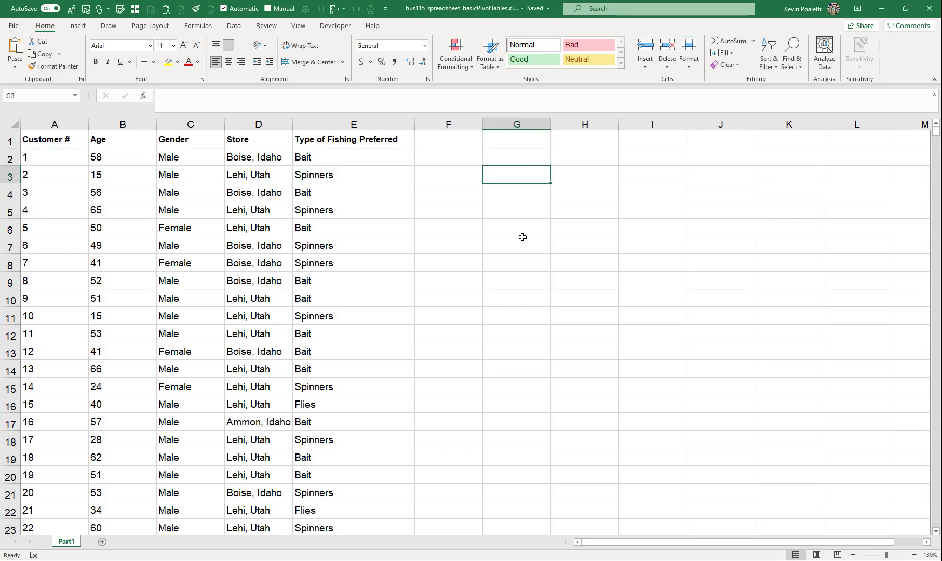
key("Right")
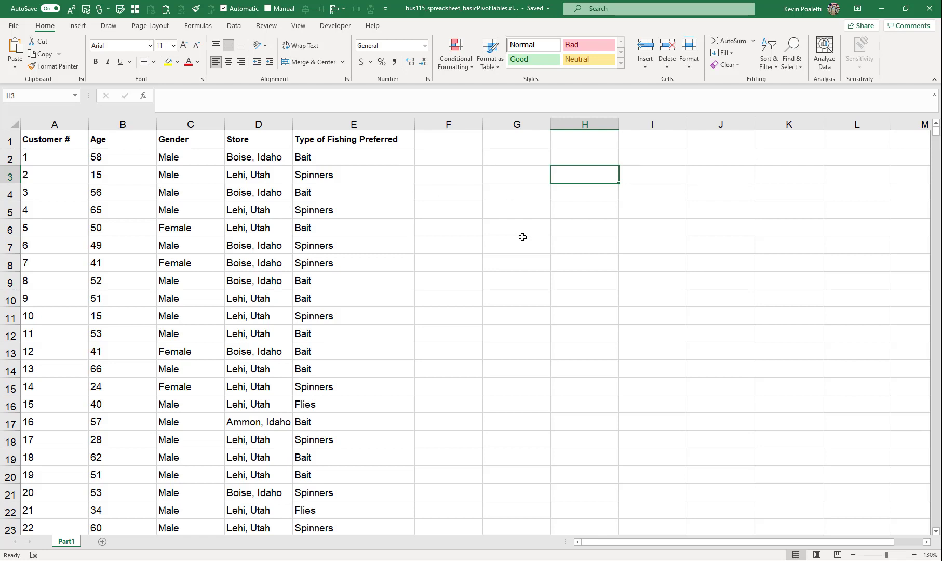
type("=tr")
key("Tab")
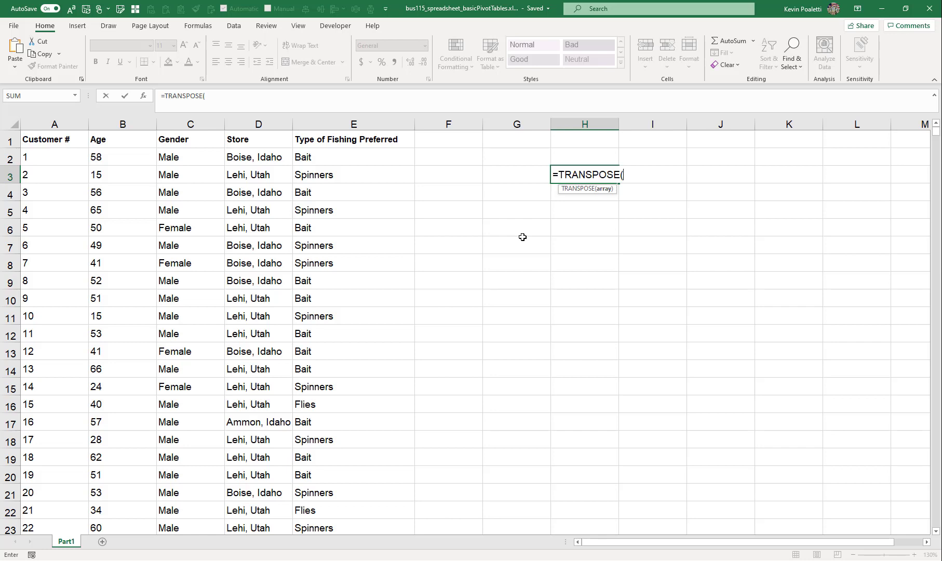
type("un")
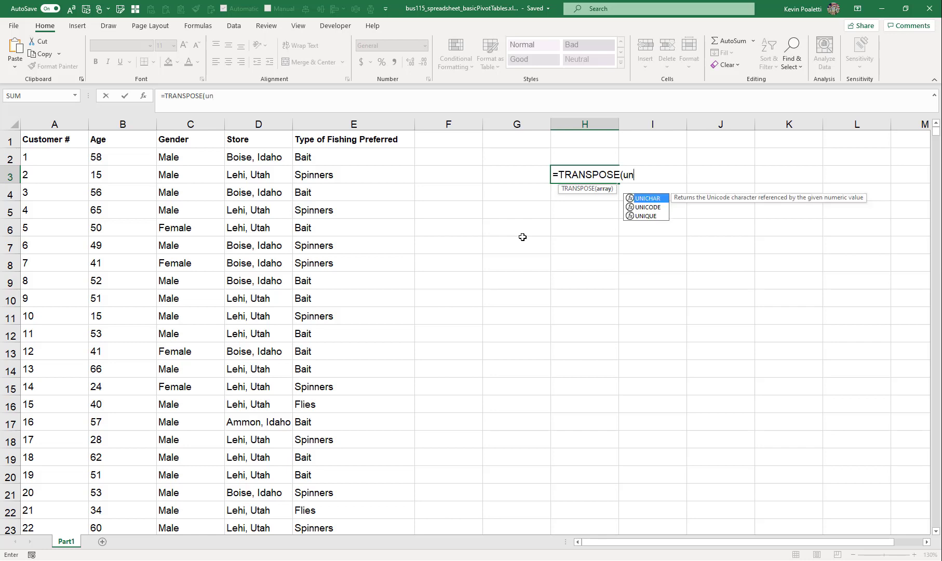
key("Down")
key("Down")
key("Tab")
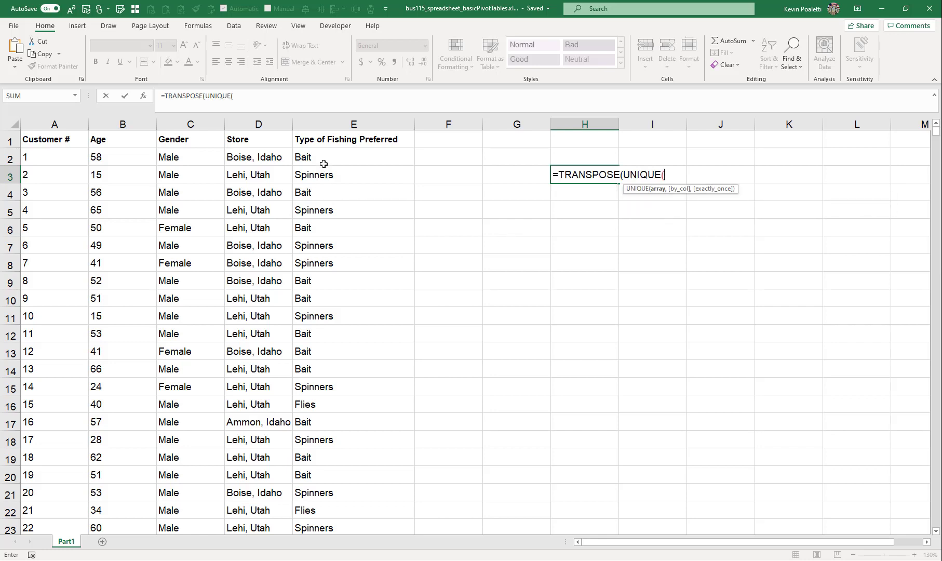
left_click(323, 160)
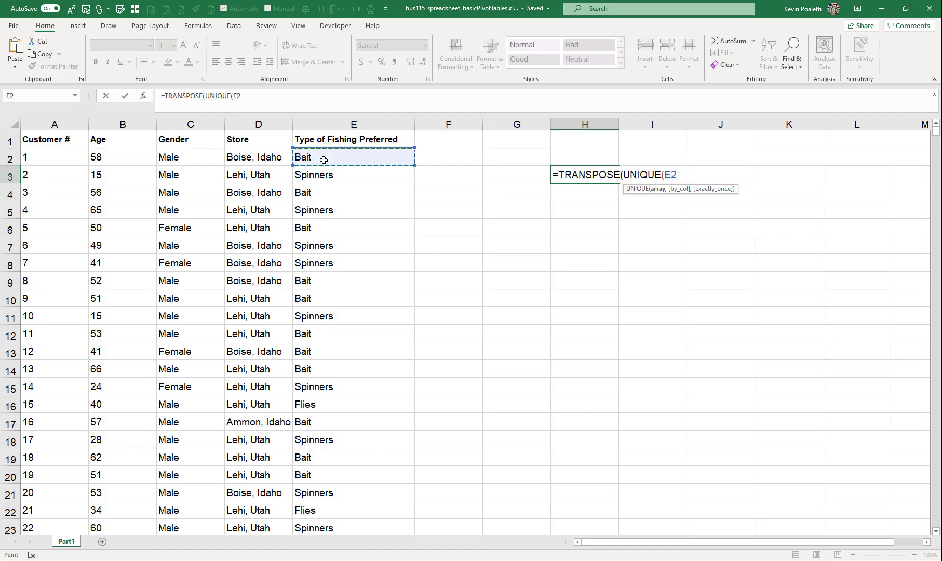
key("ctrl+shift+Down")
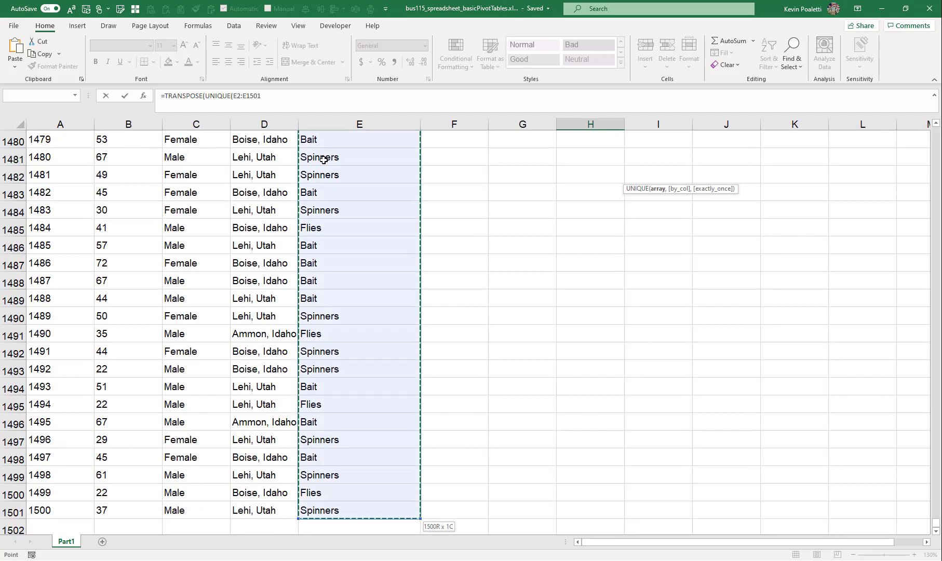
type(")")
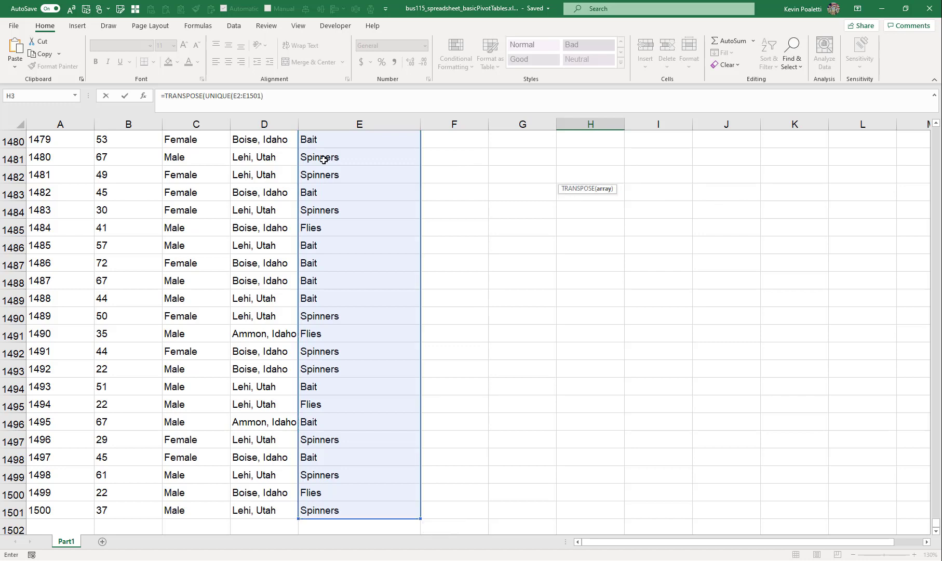
type(")")
key("Return")
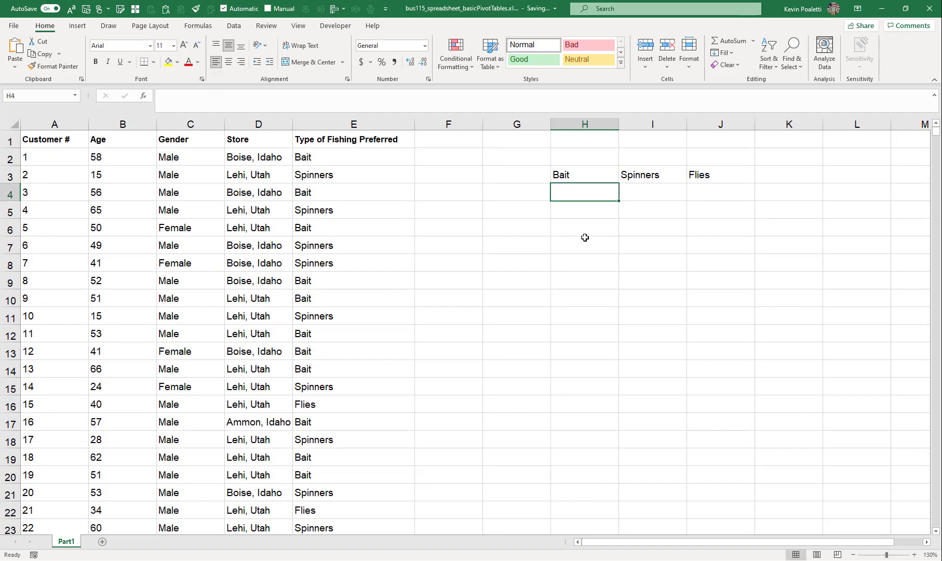
Examine the spilled cells H3 through J3 and the formula each one shows
left_click(576, 174)
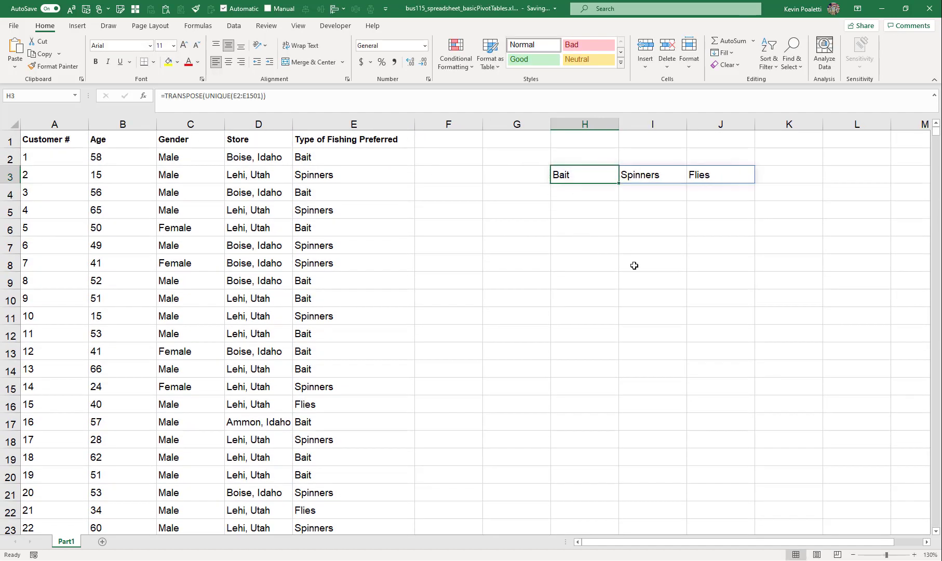
key("Right")
key("Right")
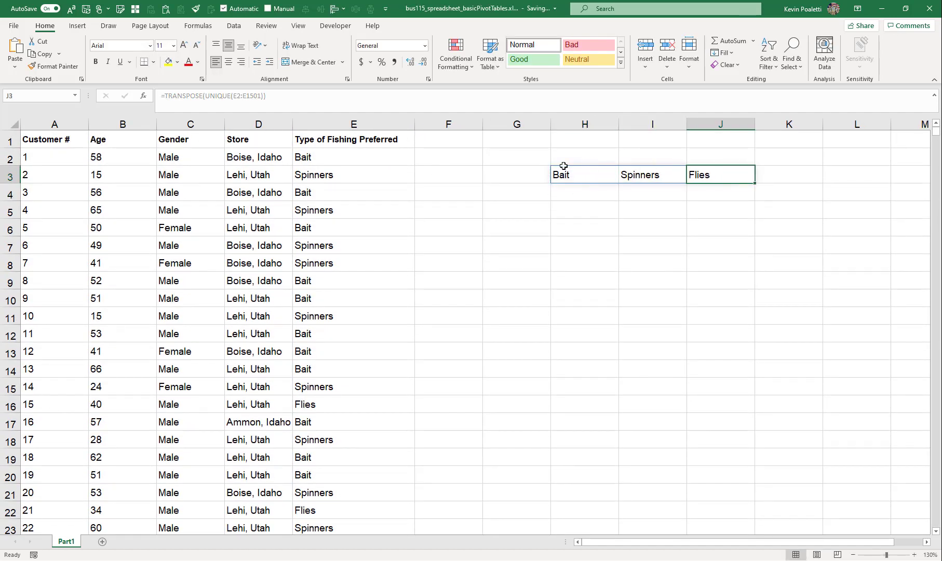
left_click(581, 175)
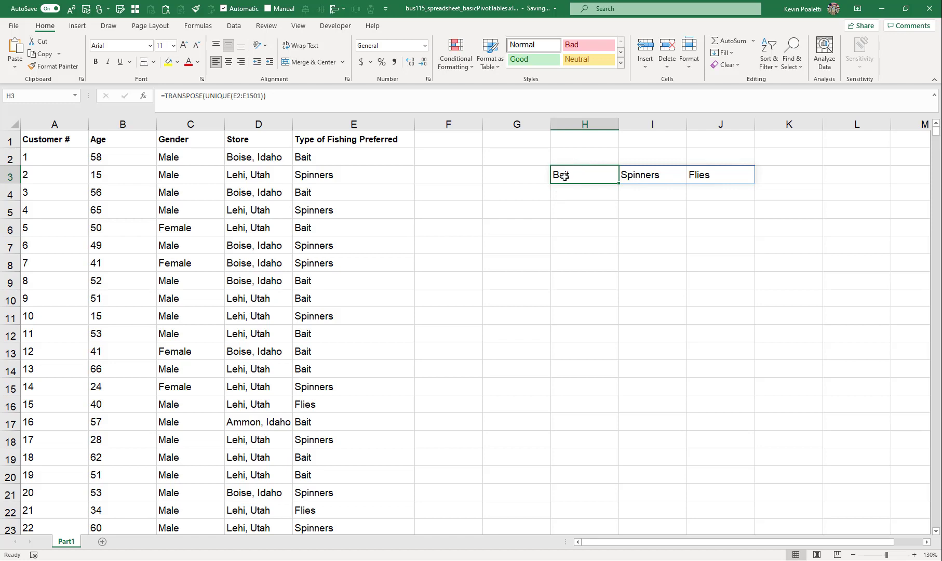
left_click(665, 176)
left_click(716, 172)
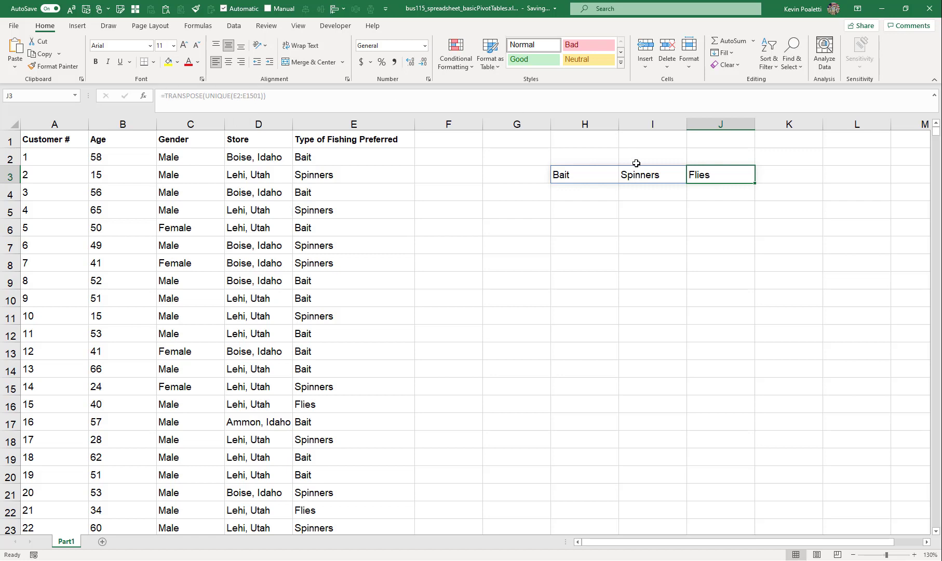
left_click(587, 176)
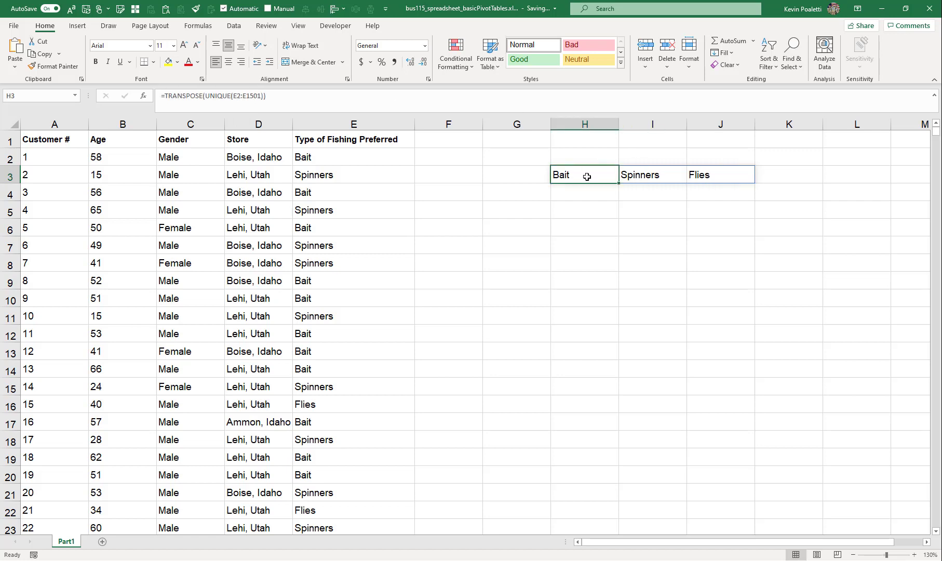
left_click(655, 173)
left_click(728, 175)
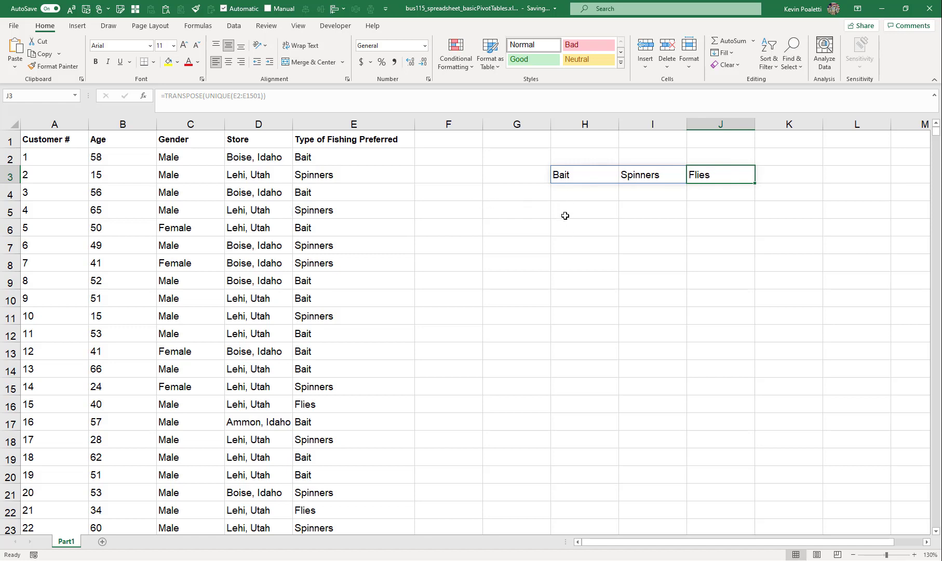
In H7, enter a COUNTIFS formula counting entries in E2:E1501 that match H3
left_click(569, 245)
type("=")
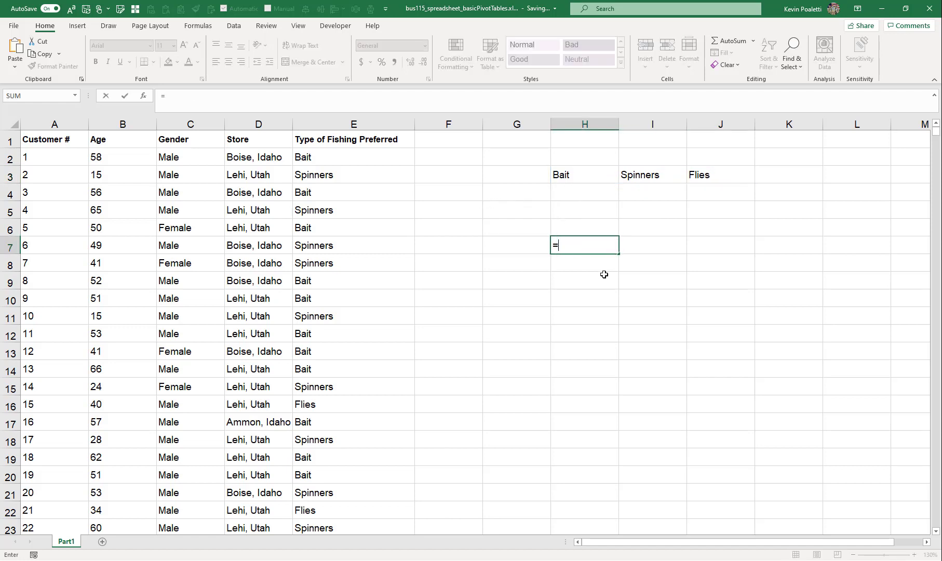
type("count")
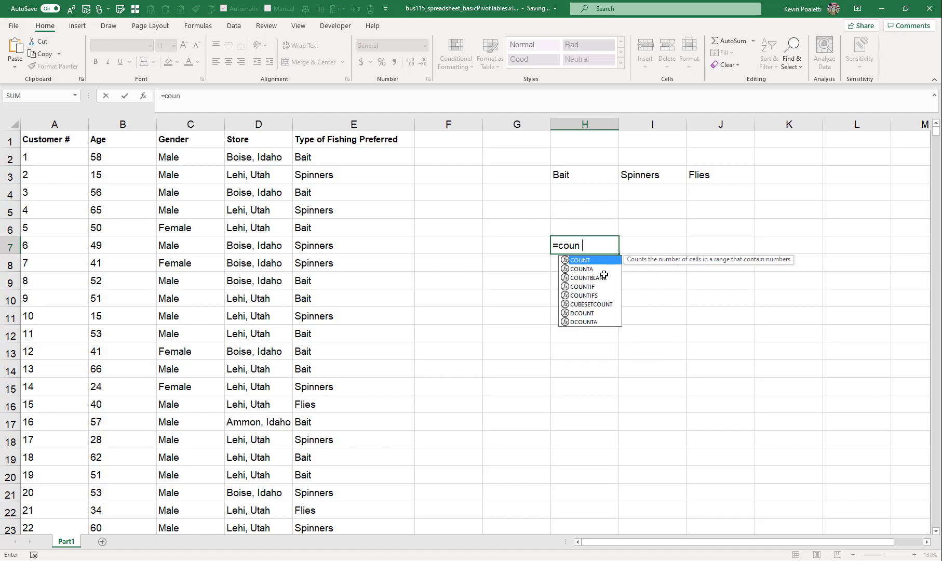
key("Down")
key("Down")
key("Down")
key("Down")
key("Tab")
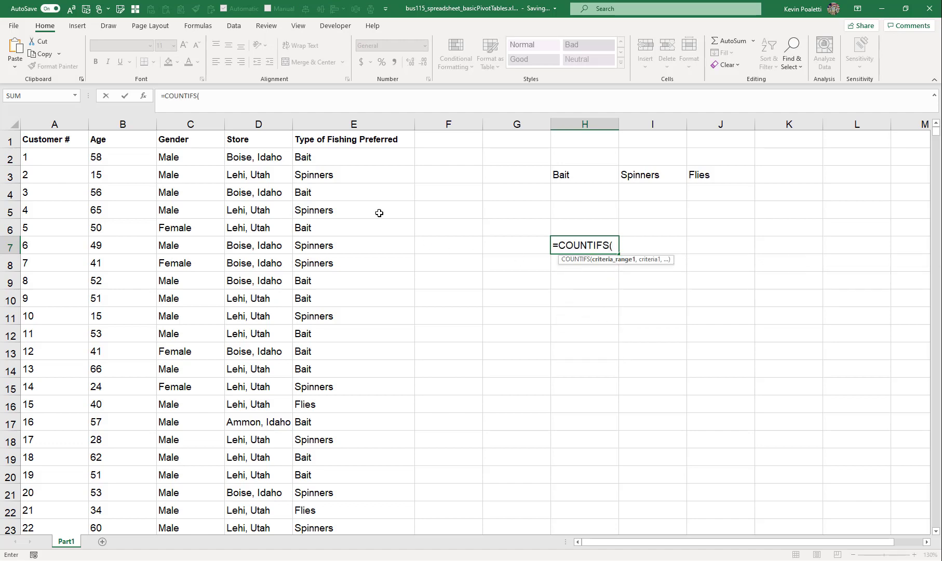
left_click(345, 159)
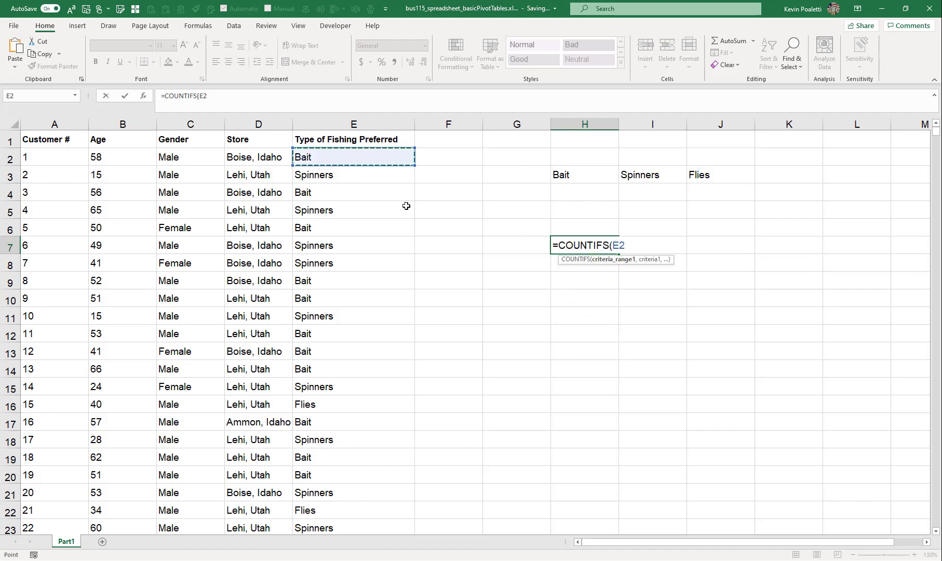
key("ctrl+shift+Down")
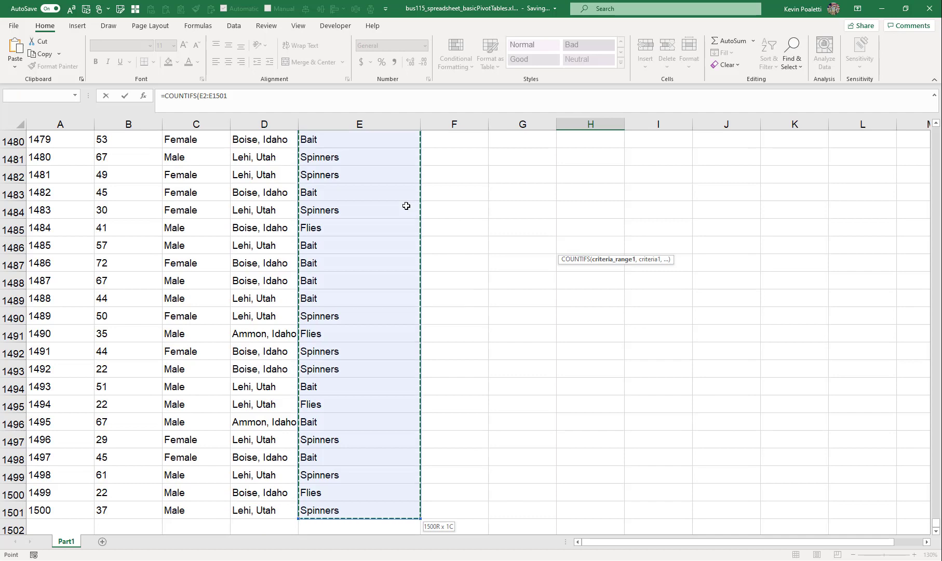
type(",")
key("Up")
key("Up")
key("Up")
key("Up")
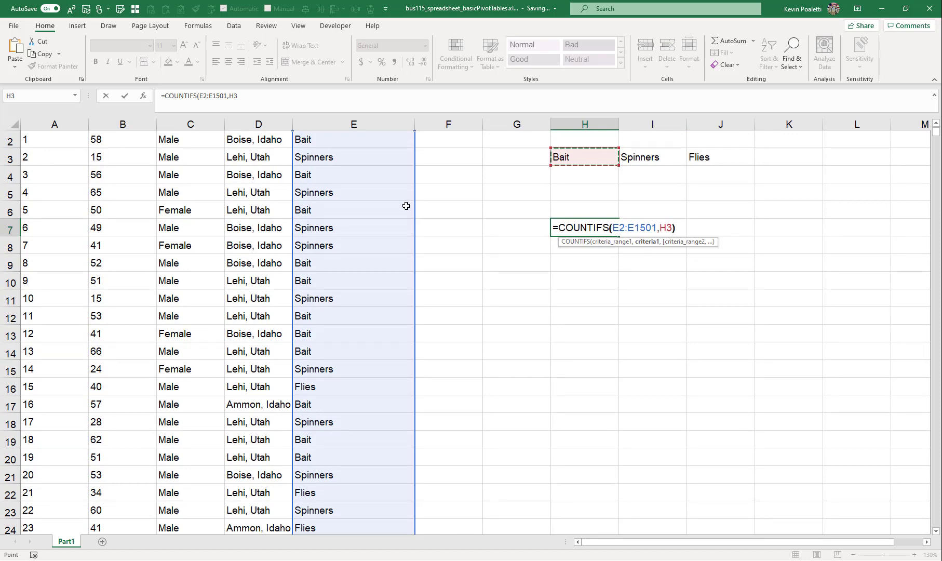
key("ctrl+Return")
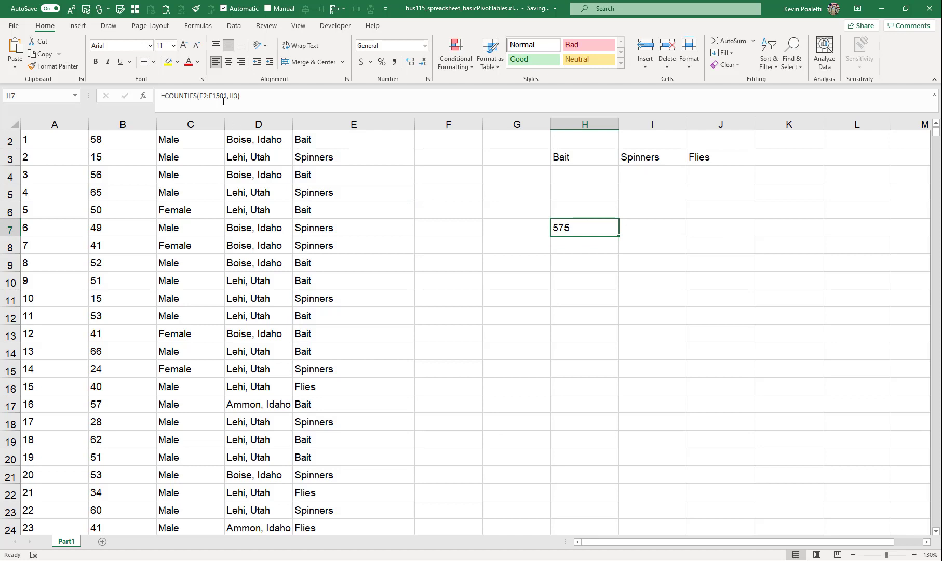
Edit the H7 formula to lock the range as $E$2:$E$1501 and the criterion as H$3
left_click(203, 97)
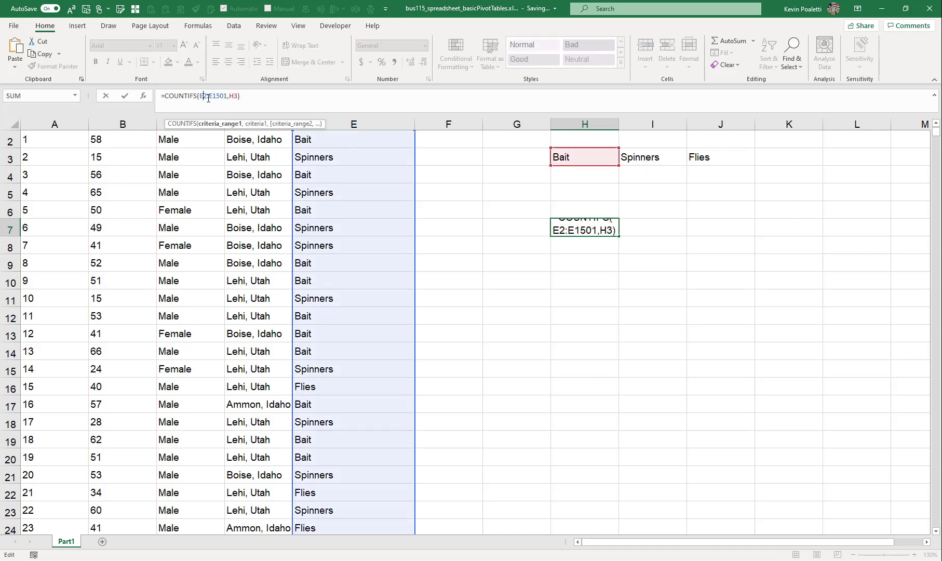
key("F4")
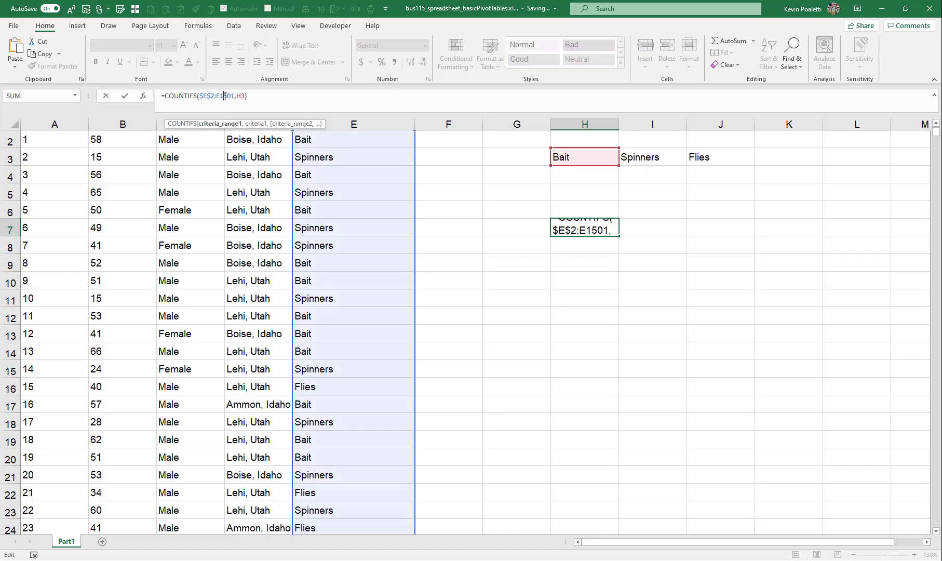
key("F4")
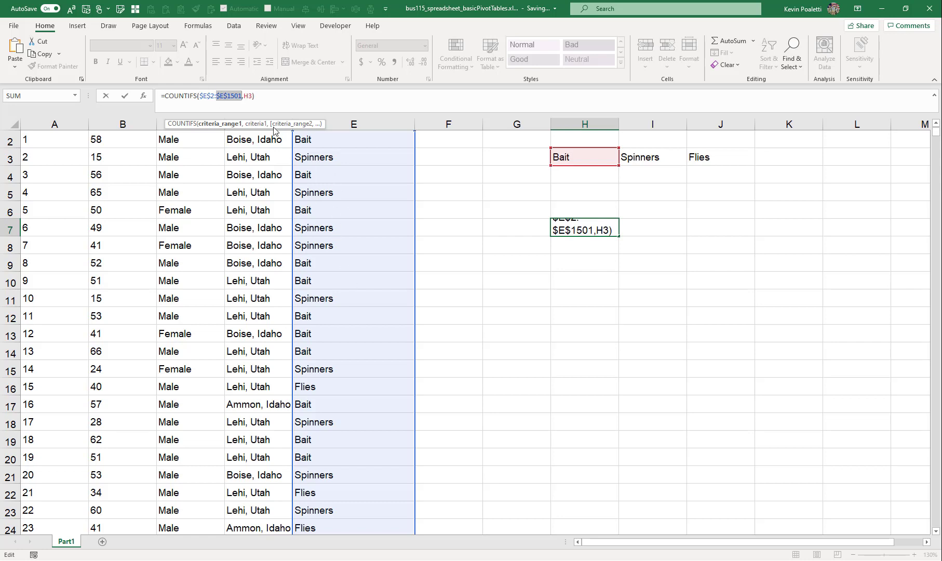
left_click(251, 96)
key("F4")
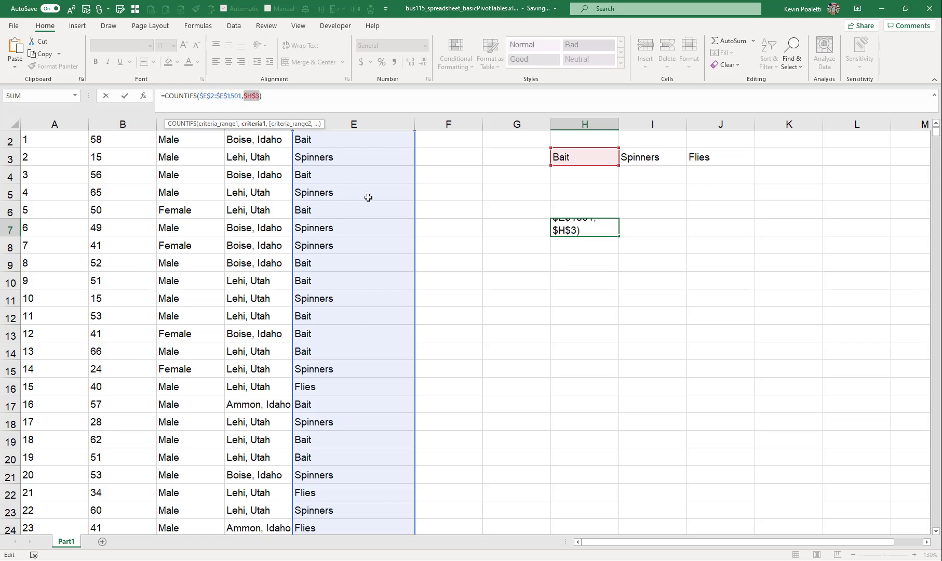
key("F4")
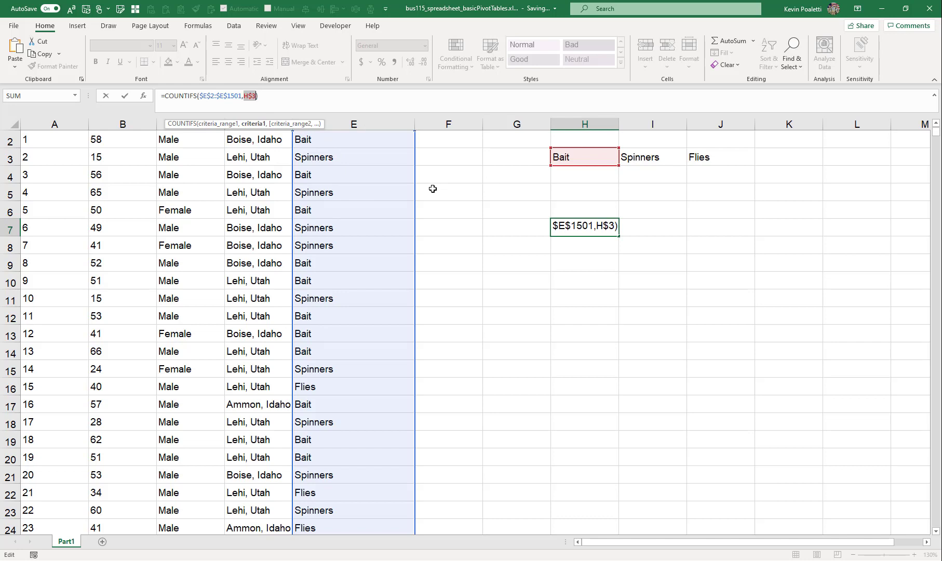
key("Return")
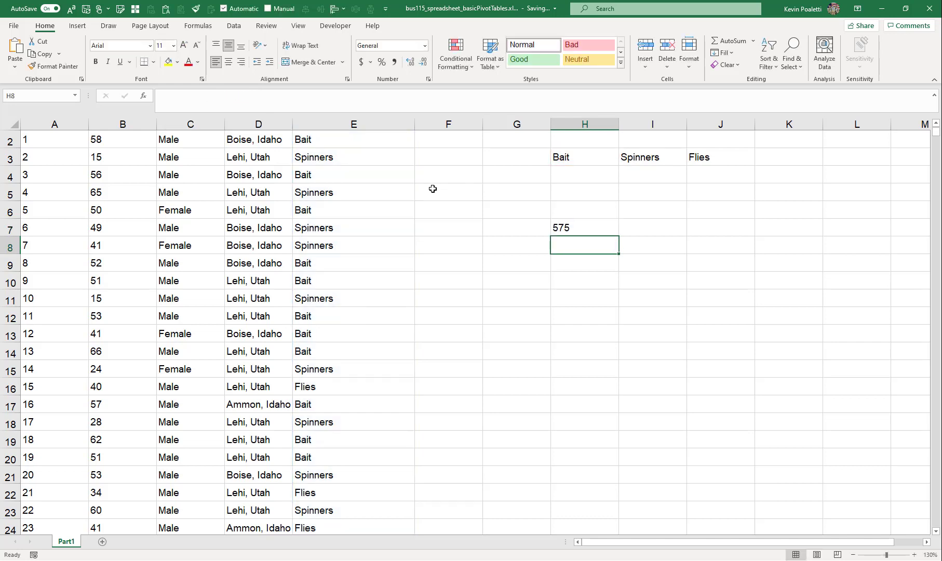
Copy the H7 count formula across to I7 and J7
key("Up")
key("ctrl+c")
key("shift+Right")
key("shift+Right")
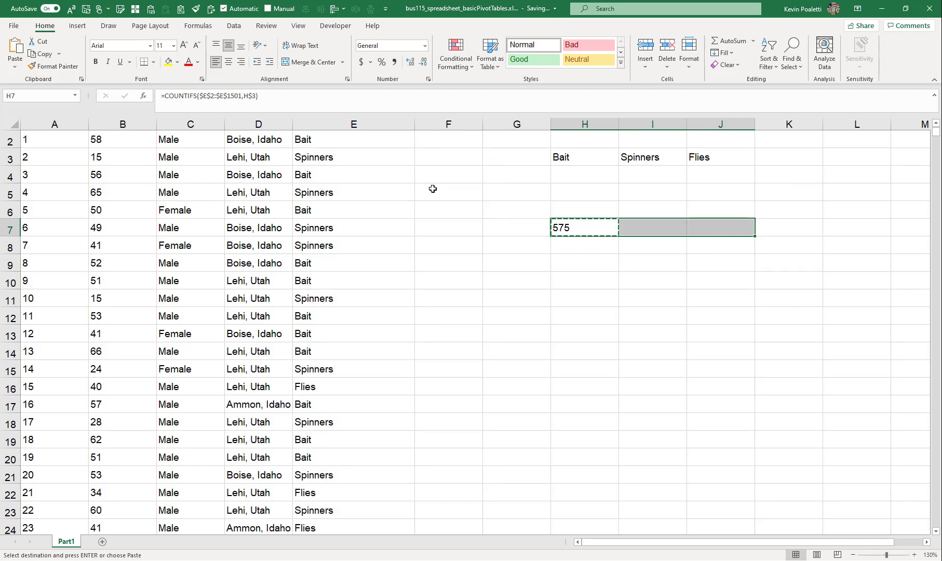
key("ctrl+v")
key("Escape")
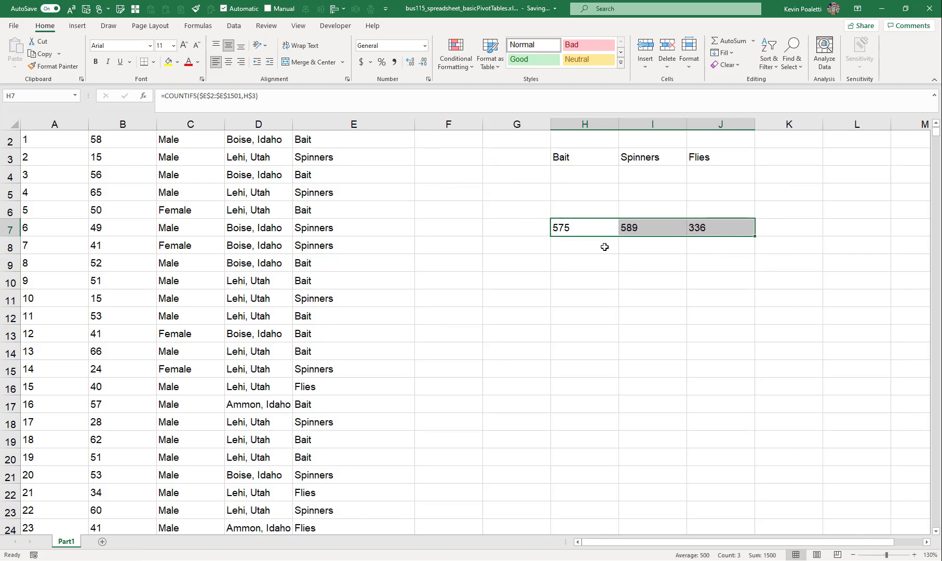
left_click(611, 232)
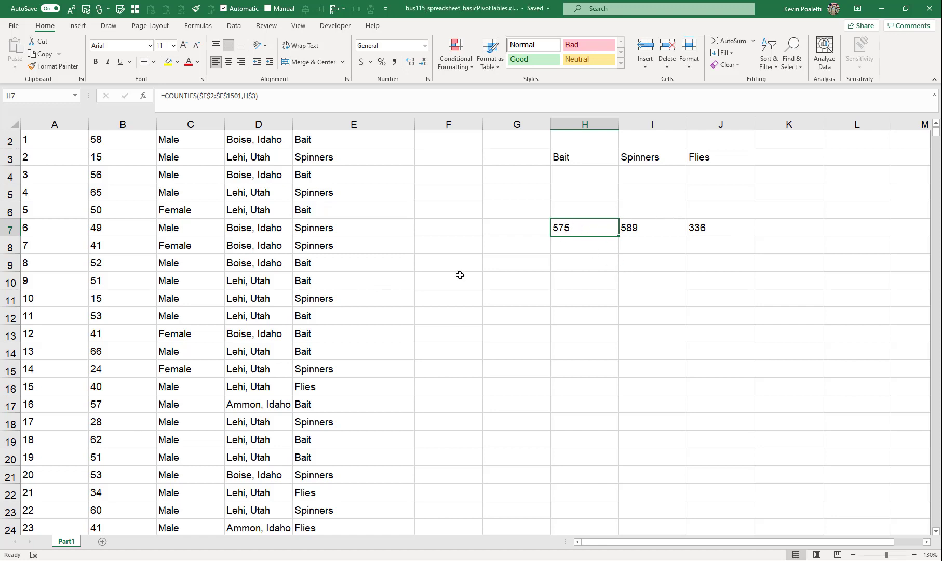
In K7, enter a COUNTA formula counting the entries in A2:A1501
left_click(783, 228)
type("=count")
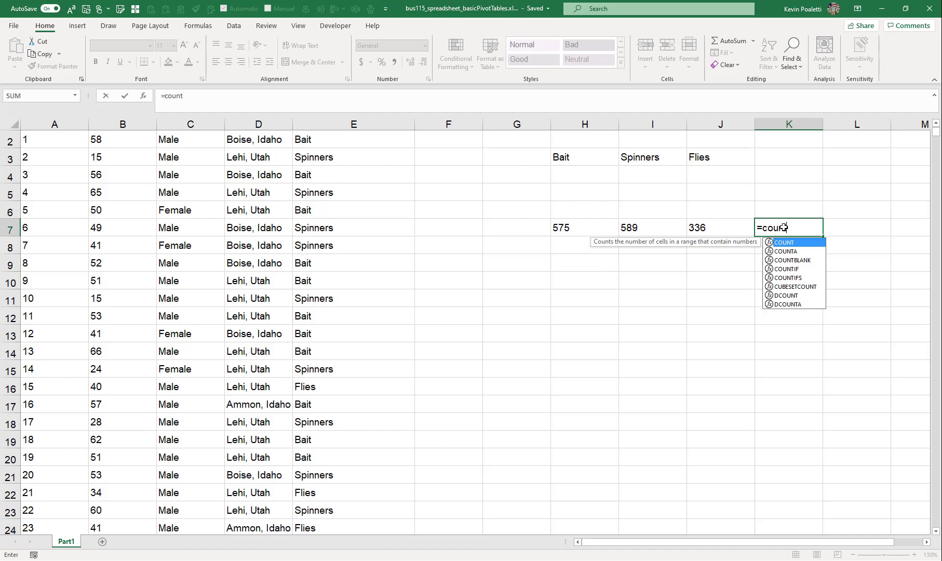
key("Down")
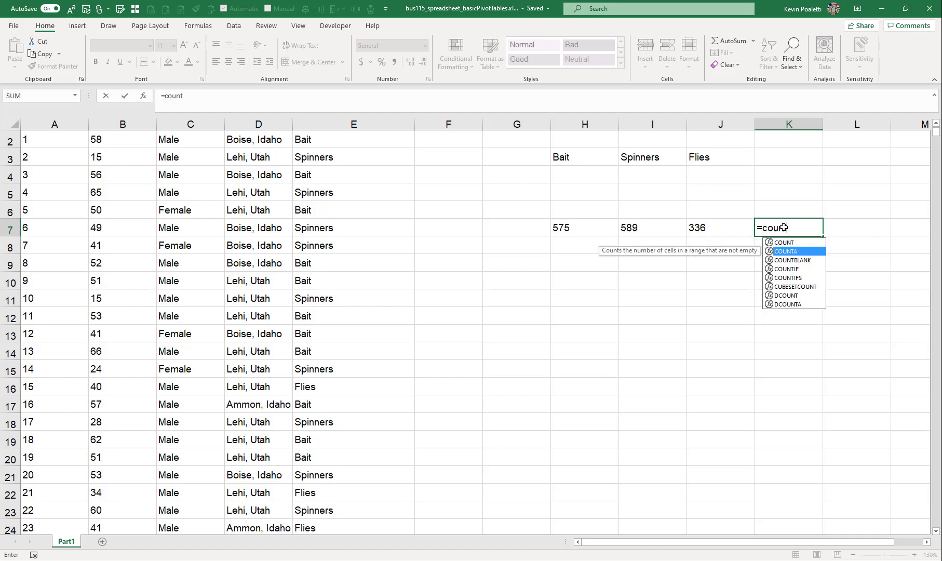
key("Up")
key("Tab")
key("ctrl+Left")
key("ctrl+Left")
key("ctrl+Left")
key("ctrl+Left")
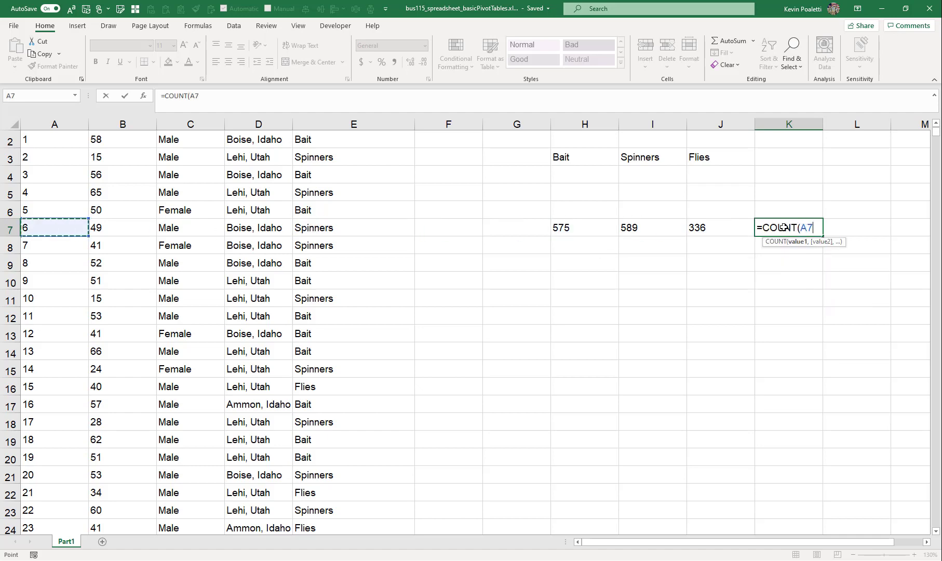
key("ctrl+Up")
key("Down")
key("ctrl+shift+Down")
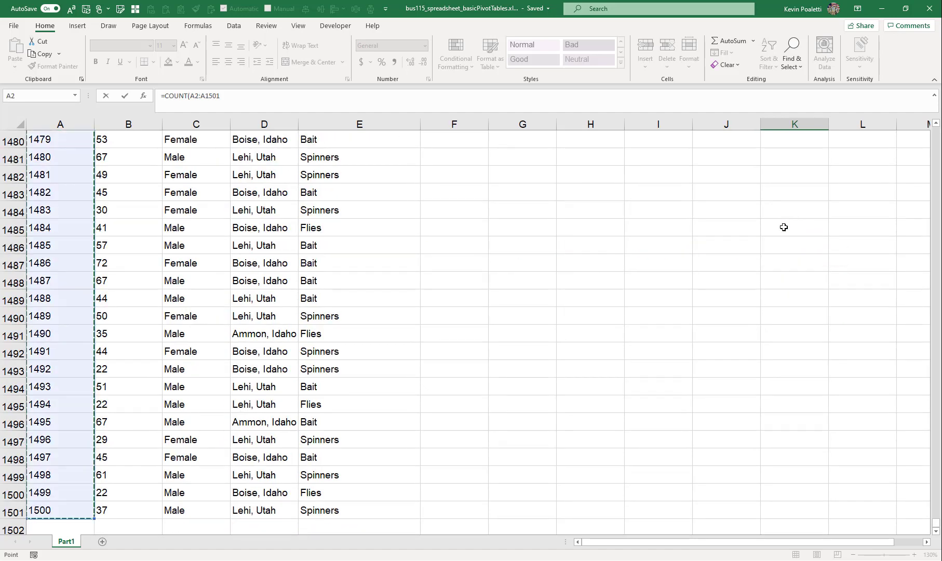
key("ctrl+Return")
Label K3 as Total
key("ctrl+Up")
key("Down")
key("Down")
key("Down")
key("Down")
key("Down")
key("Down")
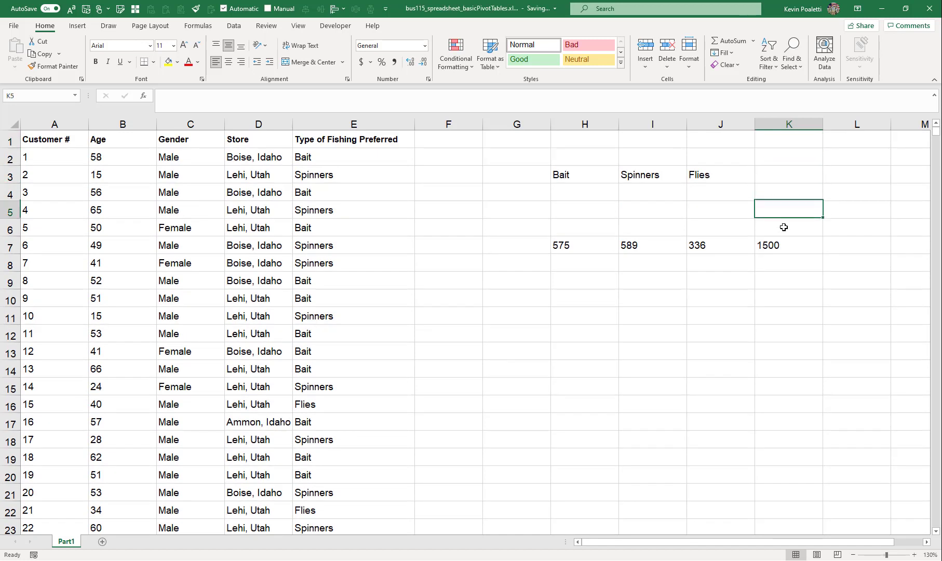
key("Up")
key("Up")
key("Up")
key("Up")
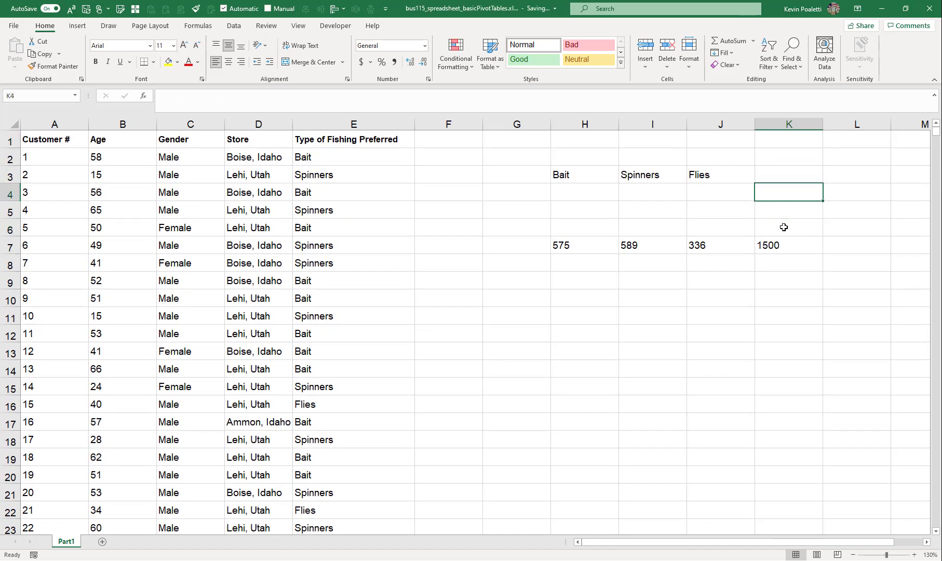
type("Total")
key("Return")
key("Left")
key("Left")
key("Left")
key("Left")
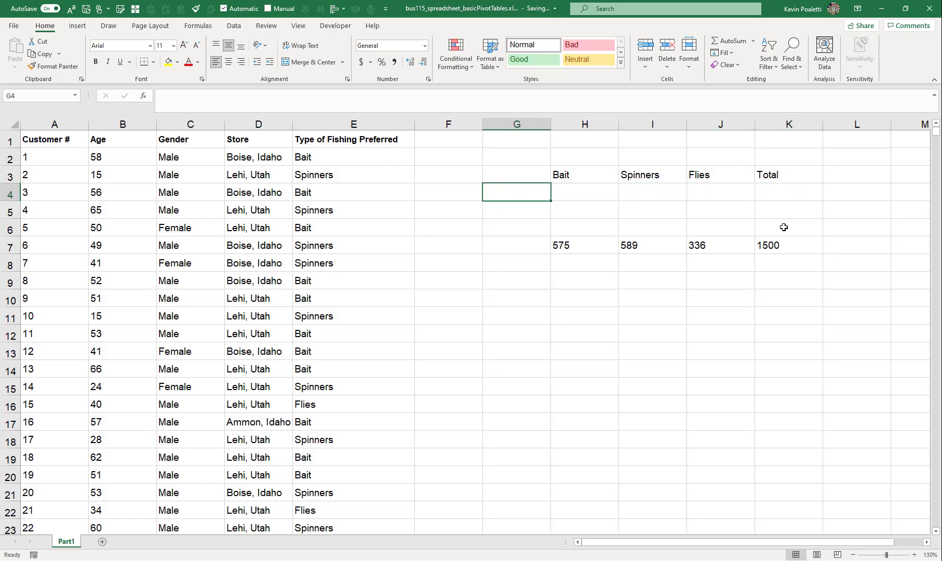
key("Down")
key("Down")
key("Down")
key("Down")
key("Right")
key("Up")
key("Right")
key("Right")
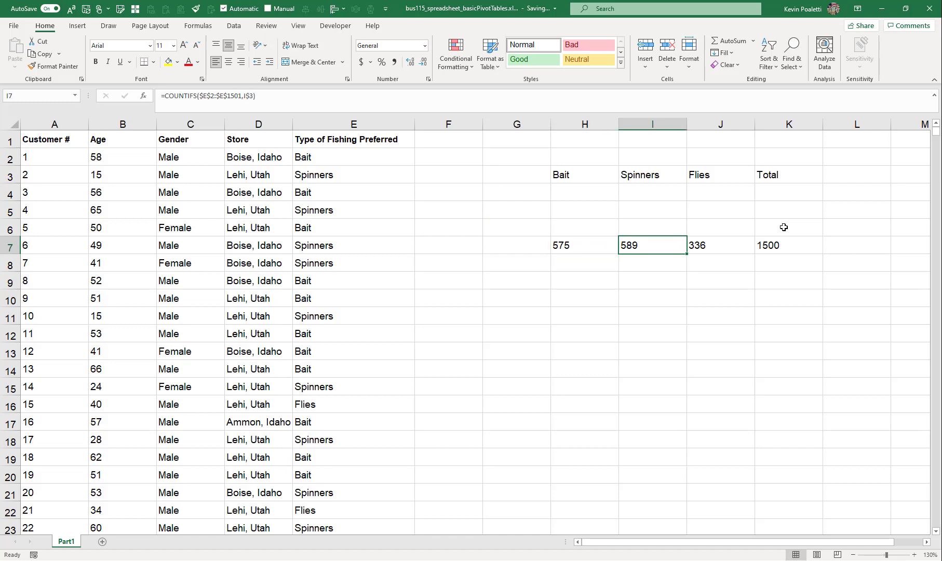
key("Left")
key("Left")
key("Left")
key("Up")
key("Up")
key("Up")
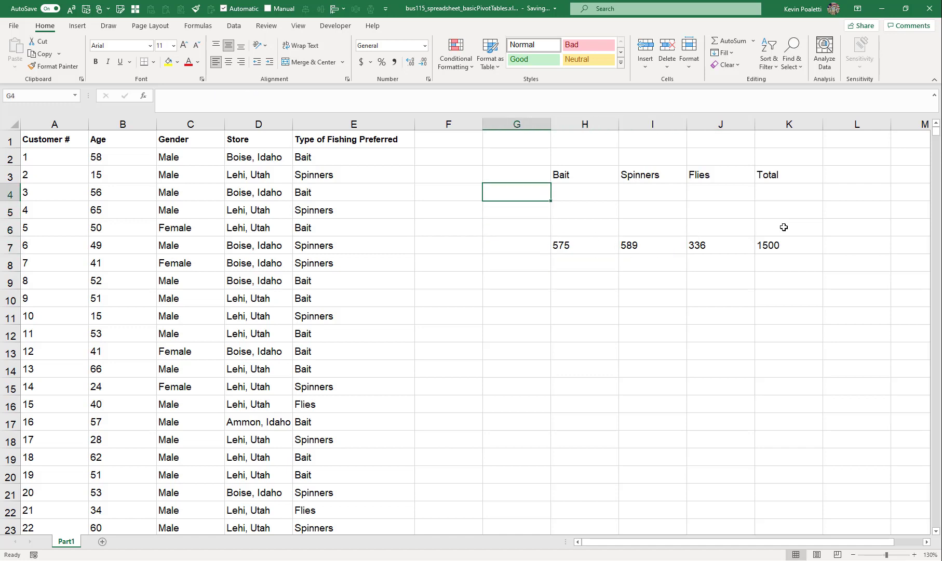
In G4, enter a UNIQUE formula listing the distinct stores from D2:D1501
type("=uni")
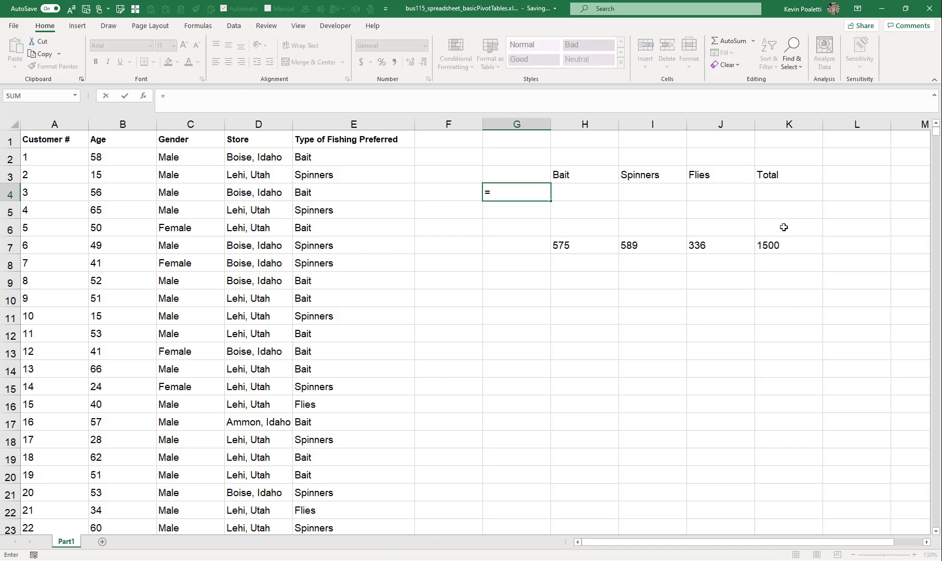
key("Down")
key("Down")
key("Tab")
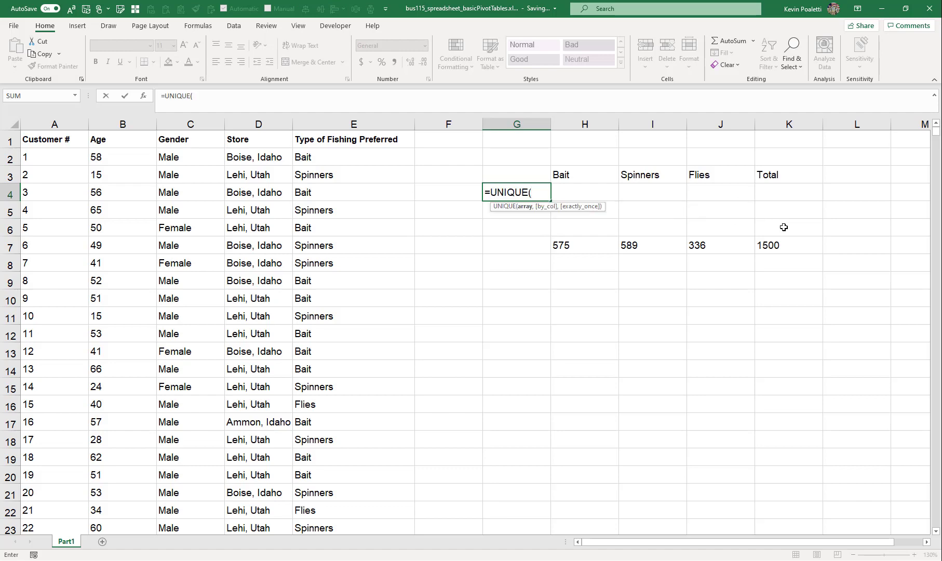
key("Left")
key("Left")
key("Left")
key("Up")
key("Up")
key("ctrl+shift+Down")
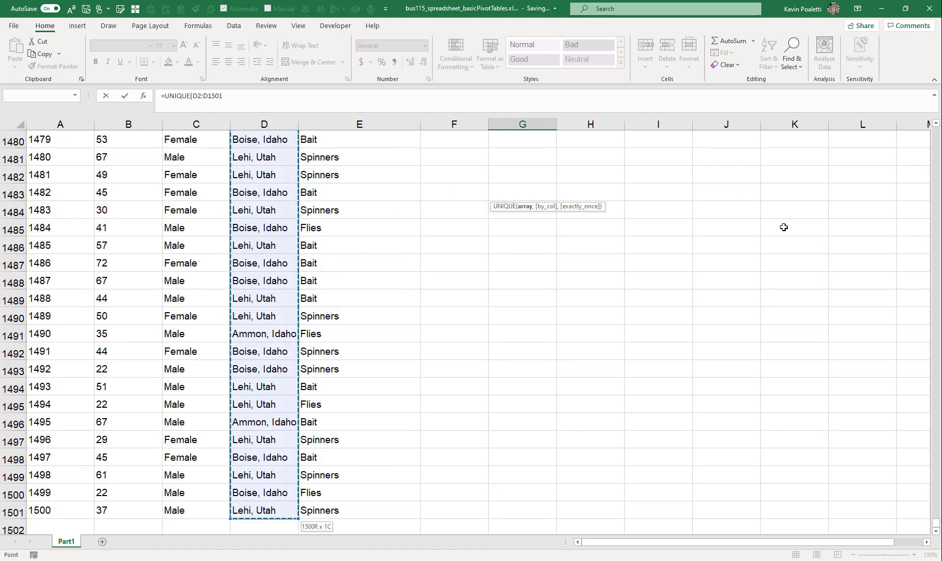
key("Return")
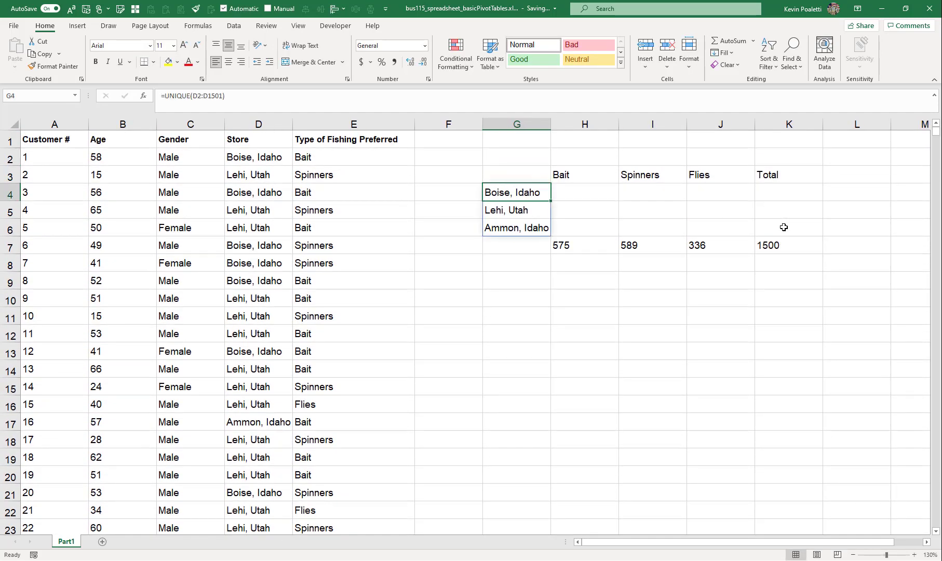
In H4, enter =COUNTIFS($E$2:$E$1501,H$3,$D$2:$D$1501,$G4) counting fishing type by store
key("Right")
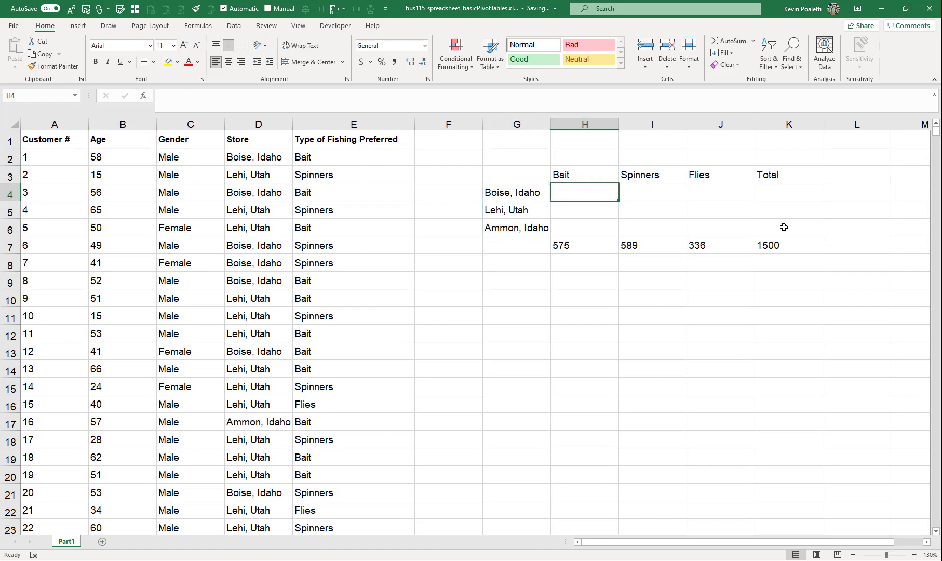
type("=count")
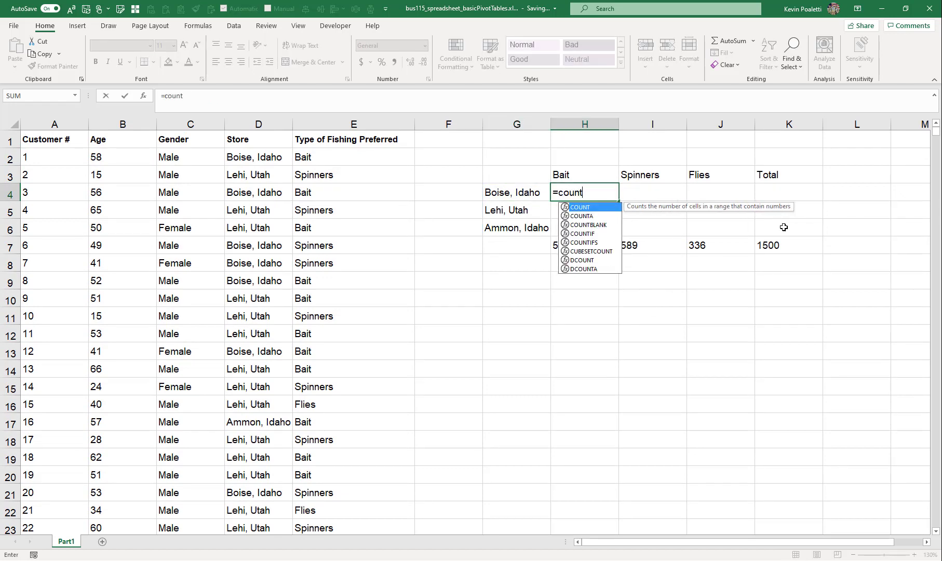
key("Tab")
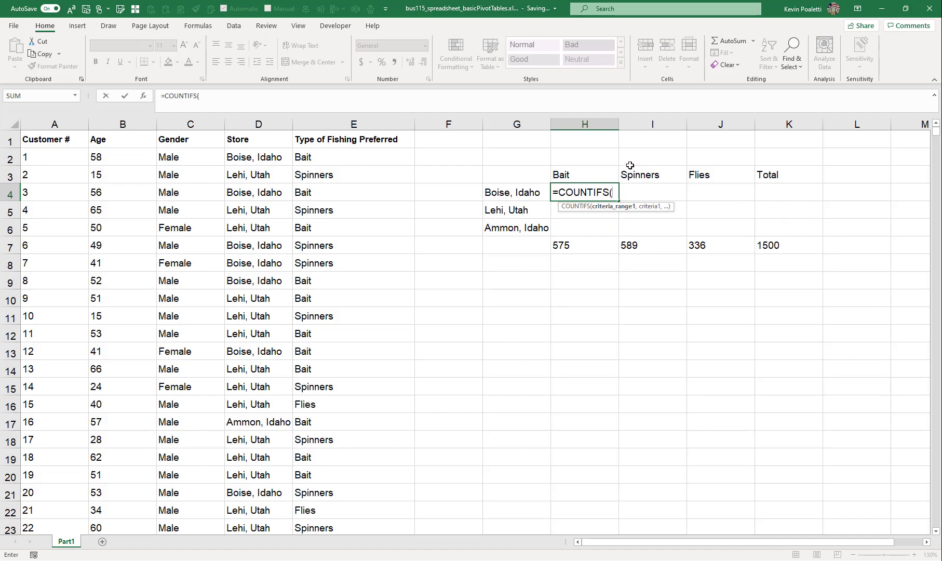
left_click(361, 160)
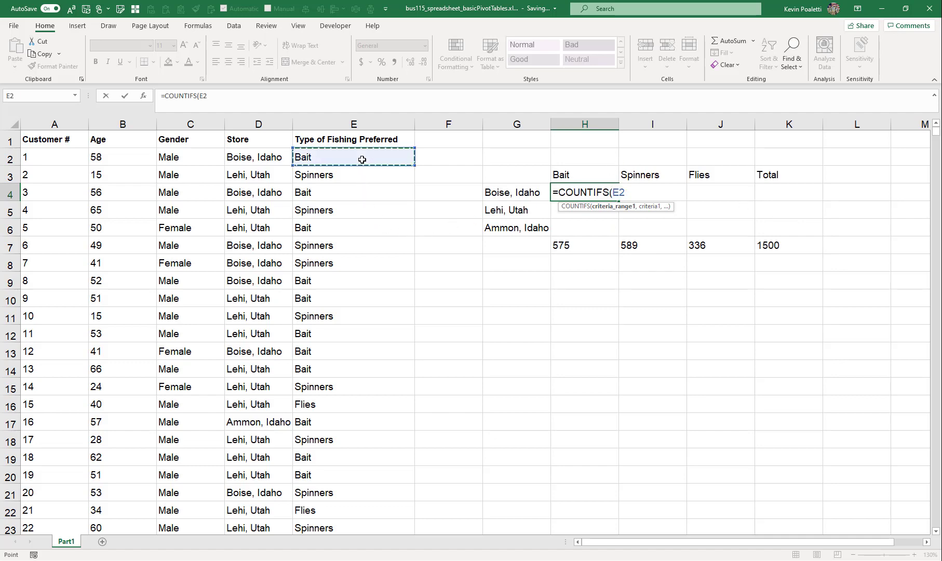
key("ctrl+shift+Down")
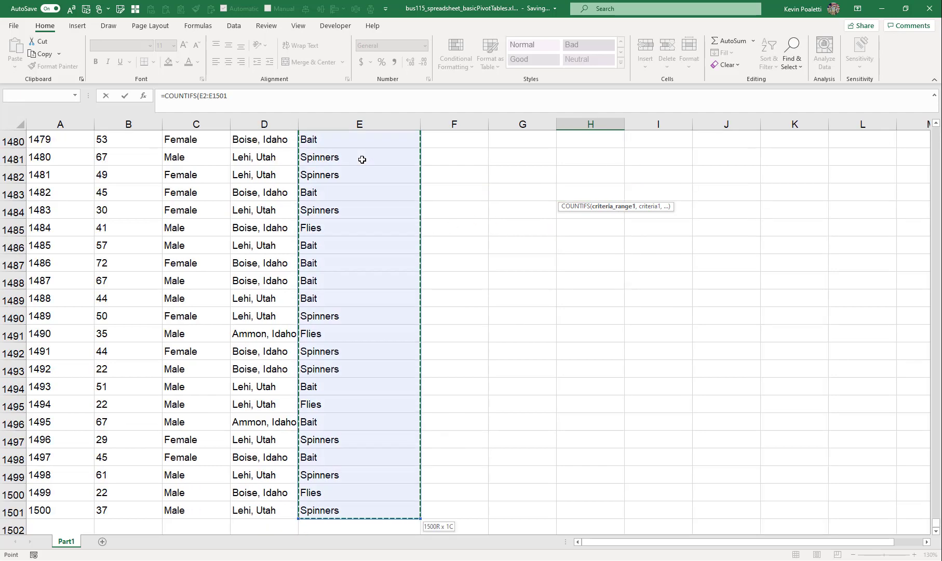
key("F4")
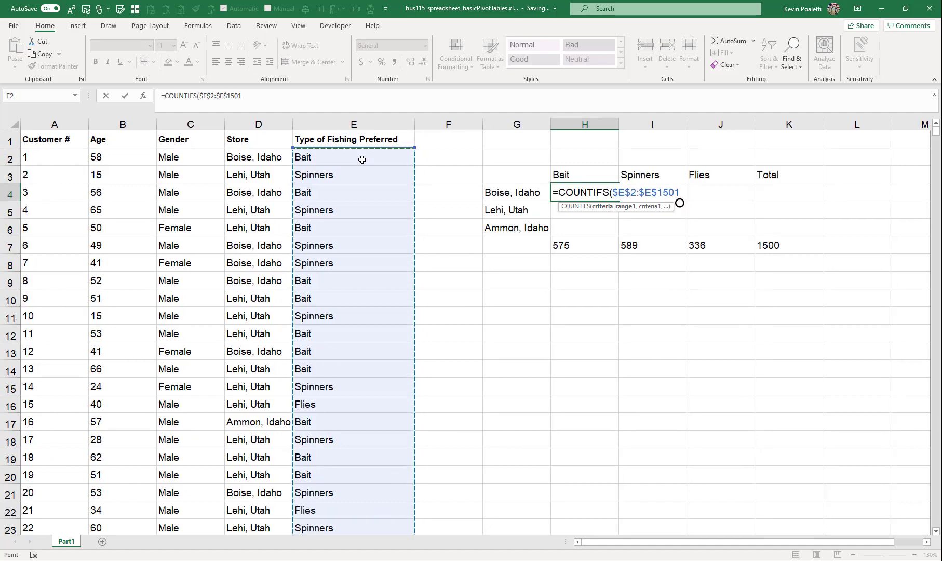
type(",")
left_click(574, 173)
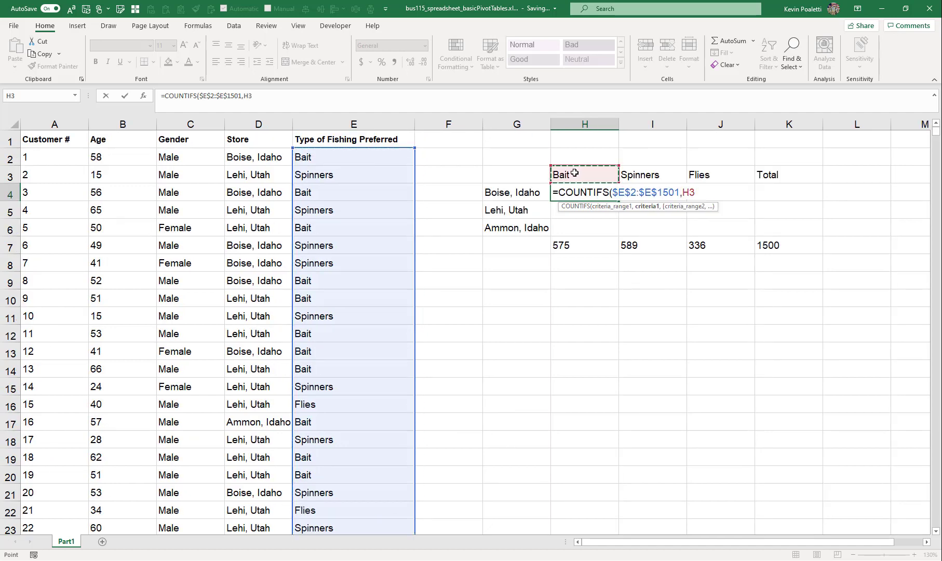
key("F4")
key("F4")
type(",")
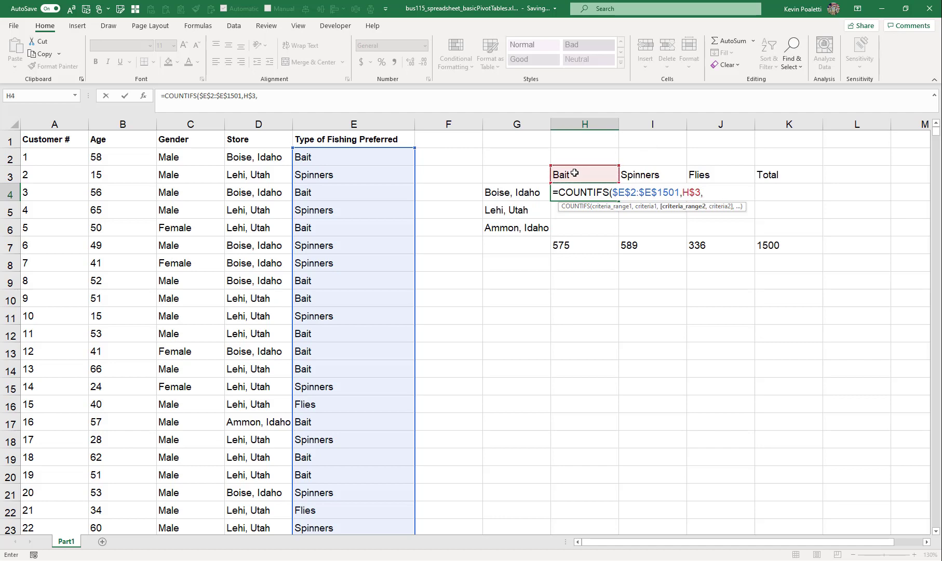
left_click(257, 163)
key("ctrl+shift+Down")
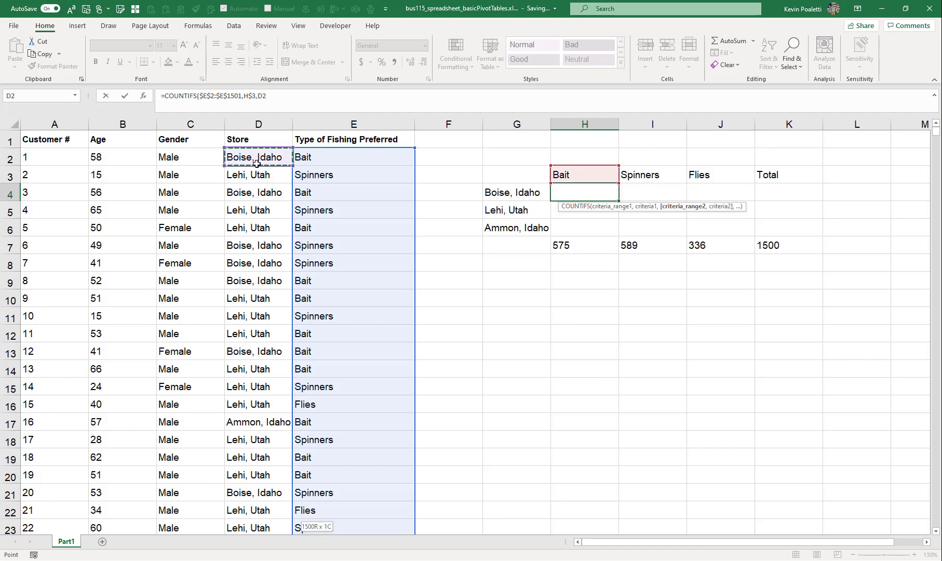
key("F4")
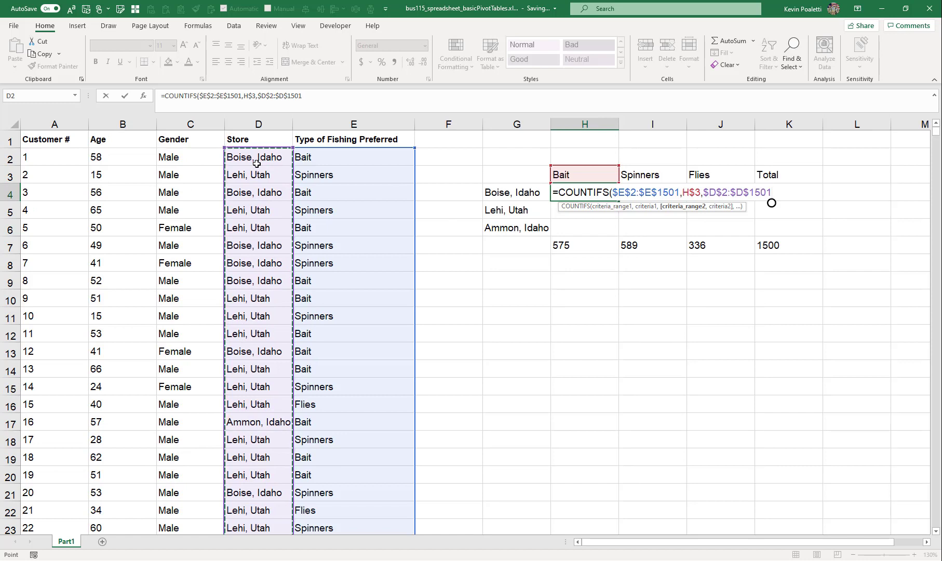
type(",")
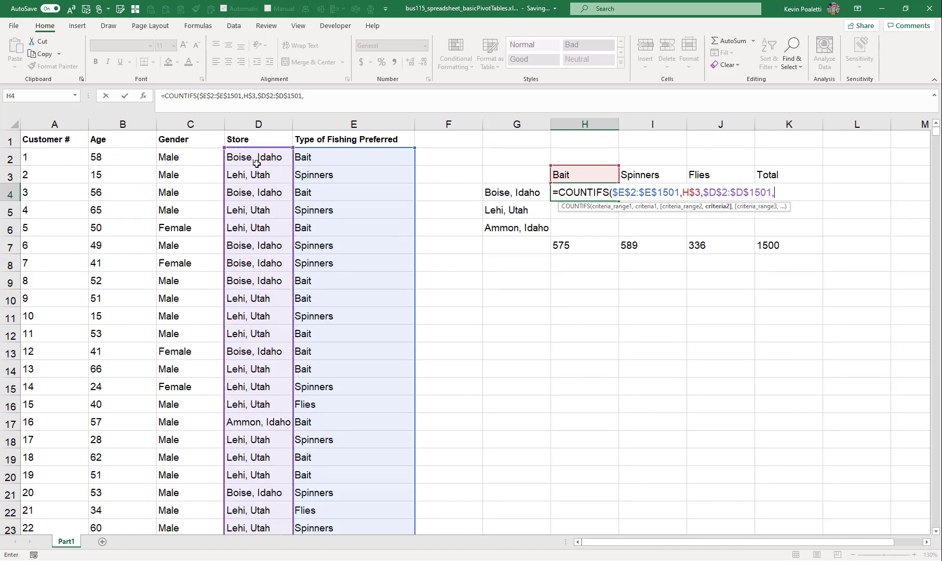
left_click(504, 193)
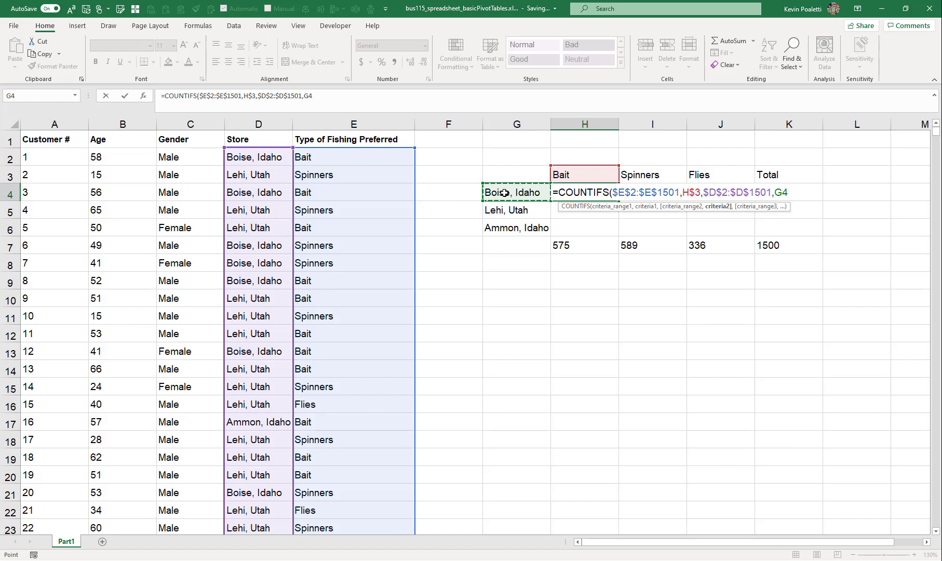
key("F4")
key("F4")
key("F4")
type(")")
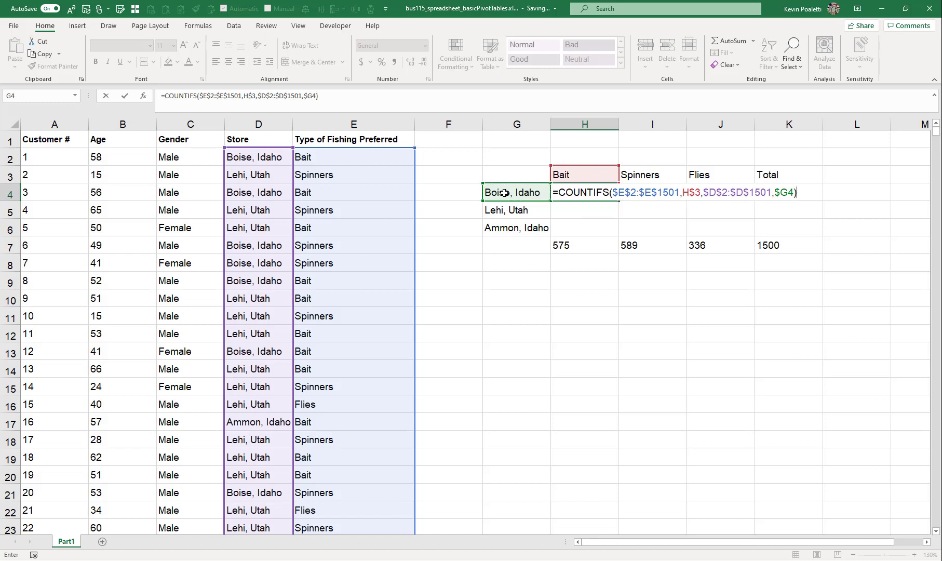
key("Return")
Copy the H4 formula across the whole H4:J6 block
left_click(583, 191)
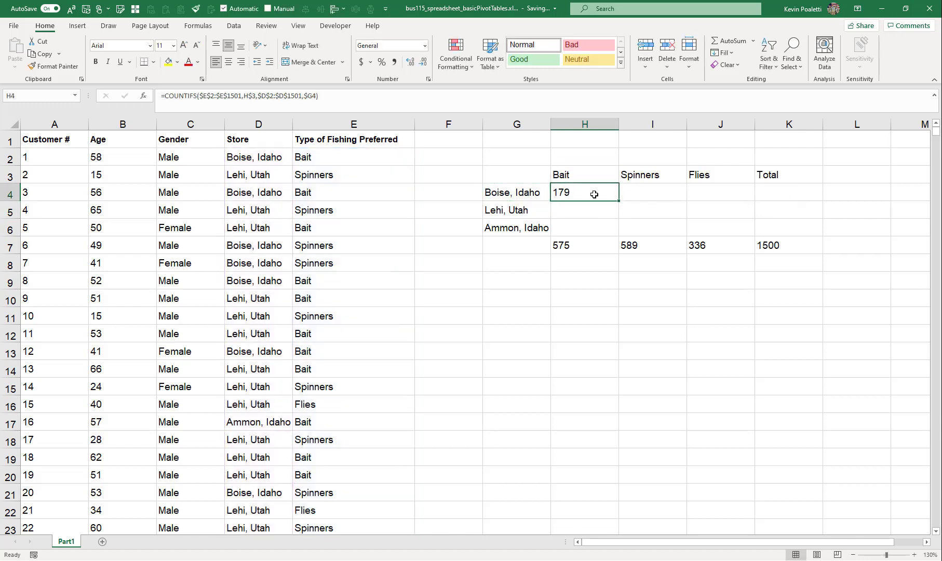
key("ctrl+c")
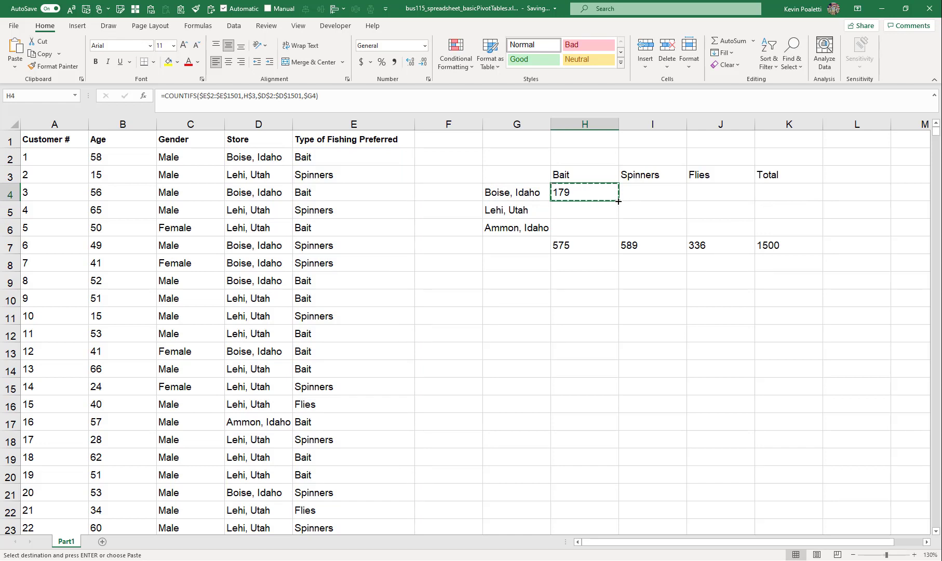
left_click_drag(618, 202, 758, 236)
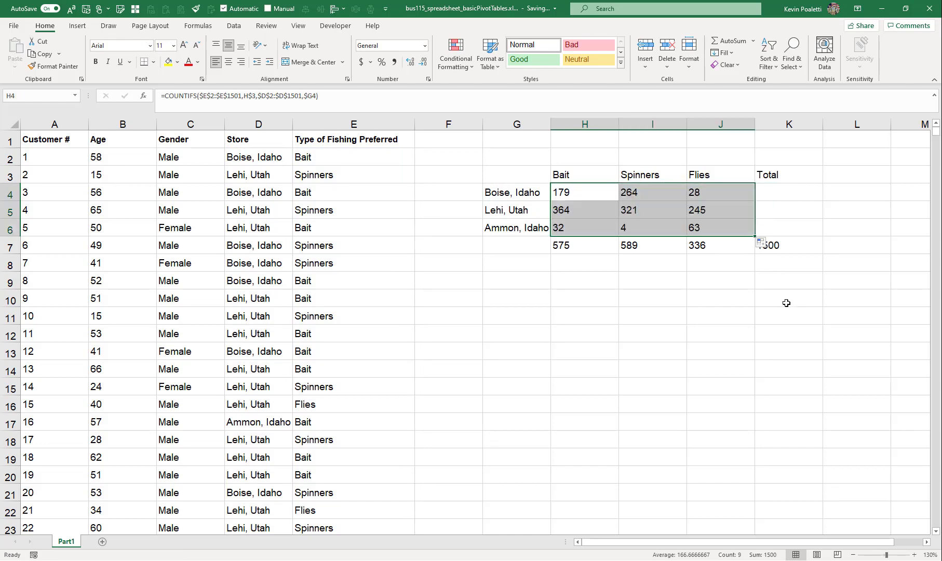
Apply a green-white color scale conditional format to the counts in H4:J6
left_click(568, 191)
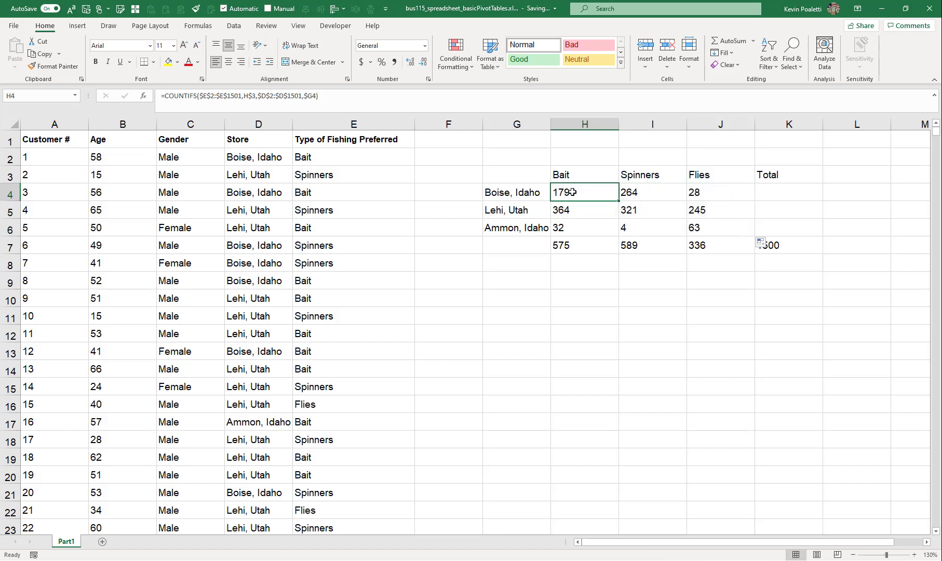
left_click_drag(568, 192, 725, 229)
left_click(456, 56)
mouse_move(503, 164)
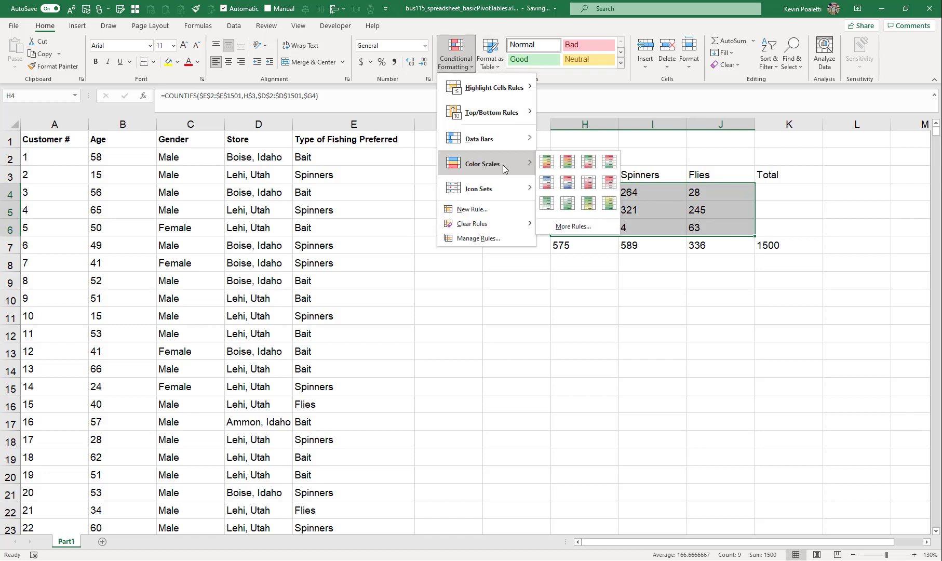
left_click(546, 202)
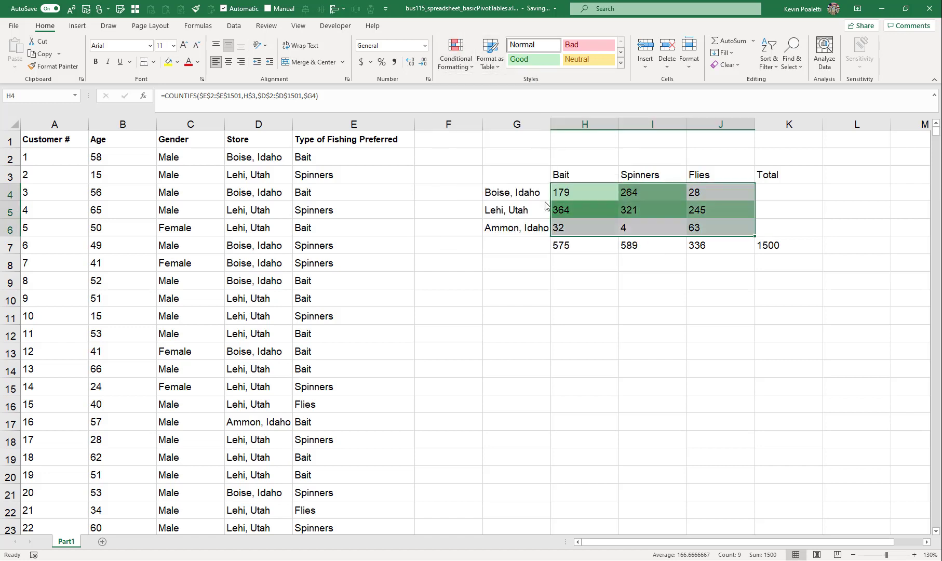
left_click(583, 262)
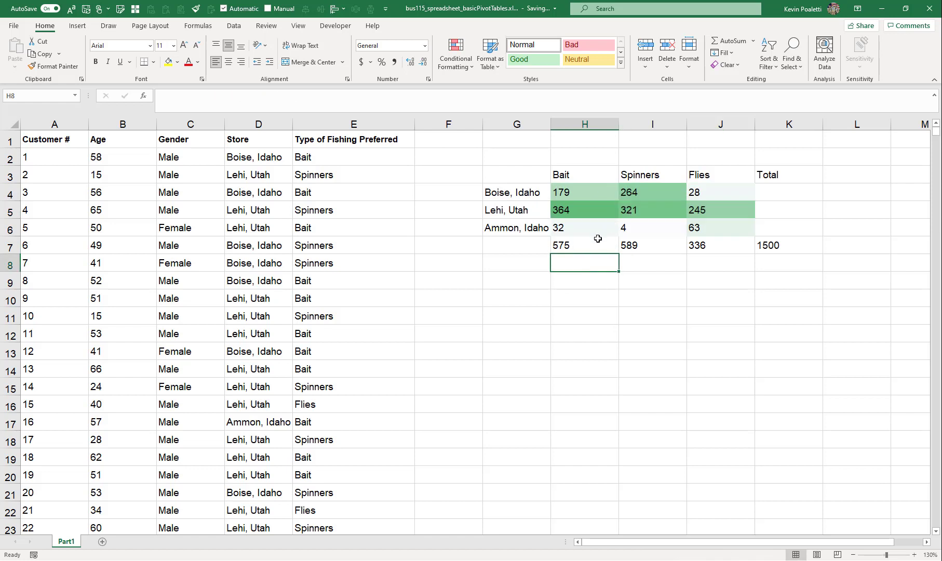
In K4, enter a SUM formula totalling H4:J4 for the first store
left_click_drag(524, 210, 719, 210)
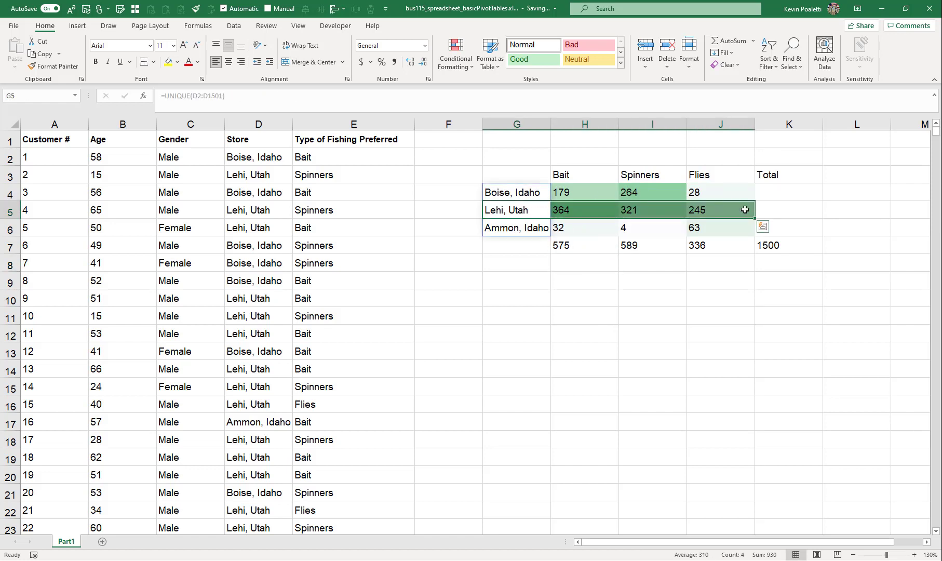
left_click(786, 195)
type("=sum(")
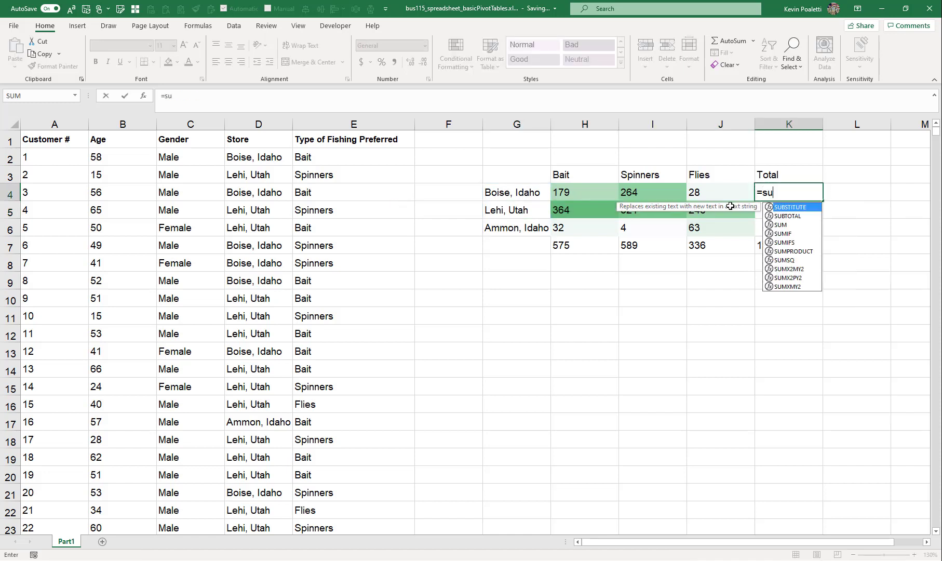
key("Left")
key("shift+Left")
key("shift+Left")
key("Up")
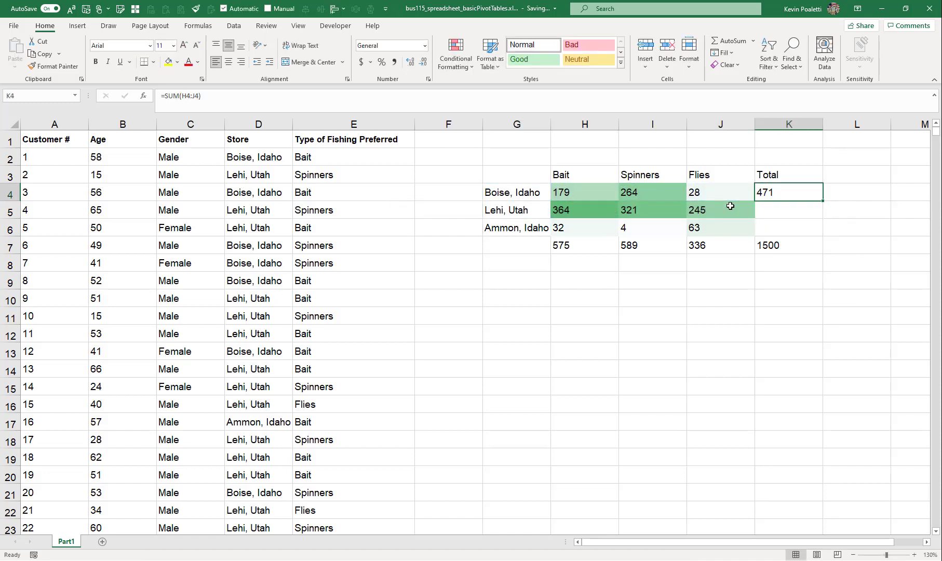
Copy the K4 total formula down into K5:K6
key("ctrl+c")
key("Down")
key("shift+Down")
key("ctrl+v")
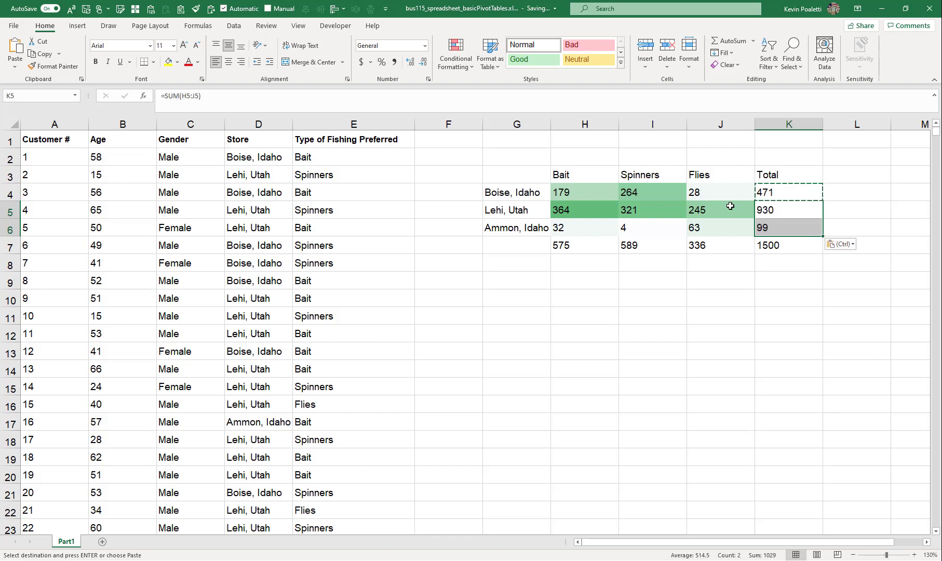
key("Escape")
Right-align the counts and totals in H4:K7
key("shift+Up")
key("shift+Left")
key("shift+Left")
key("shift+Left")
key("shift+Left")
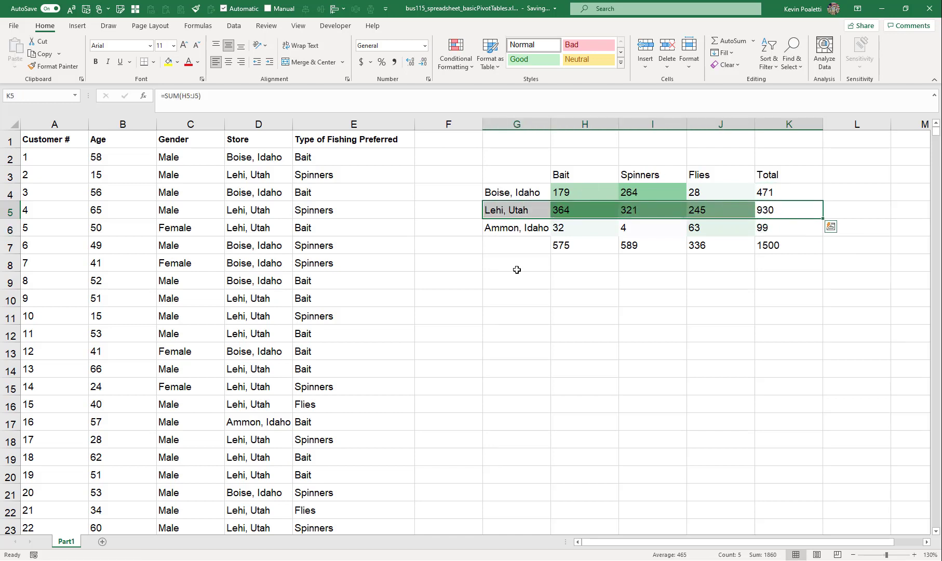
left_click(585, 187)
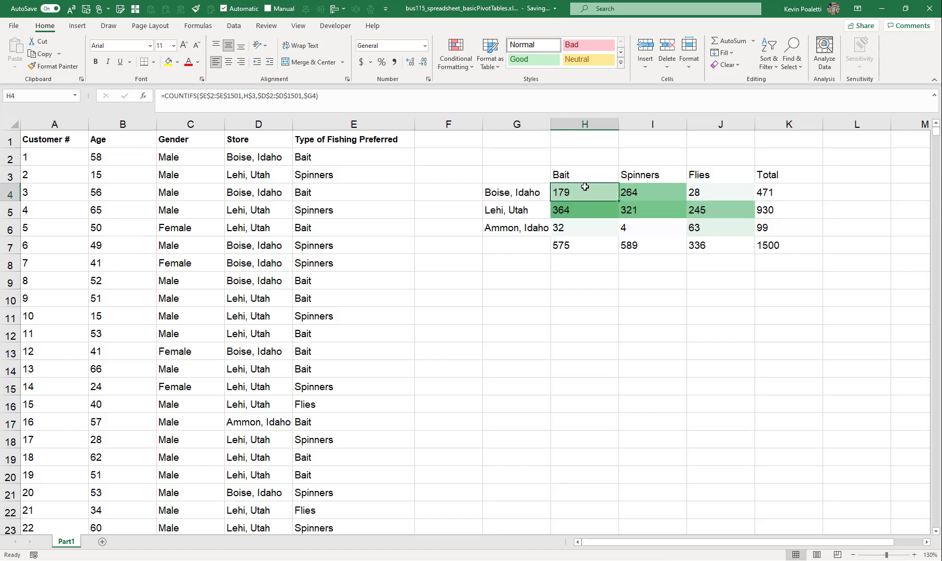
left_click(796, 191)
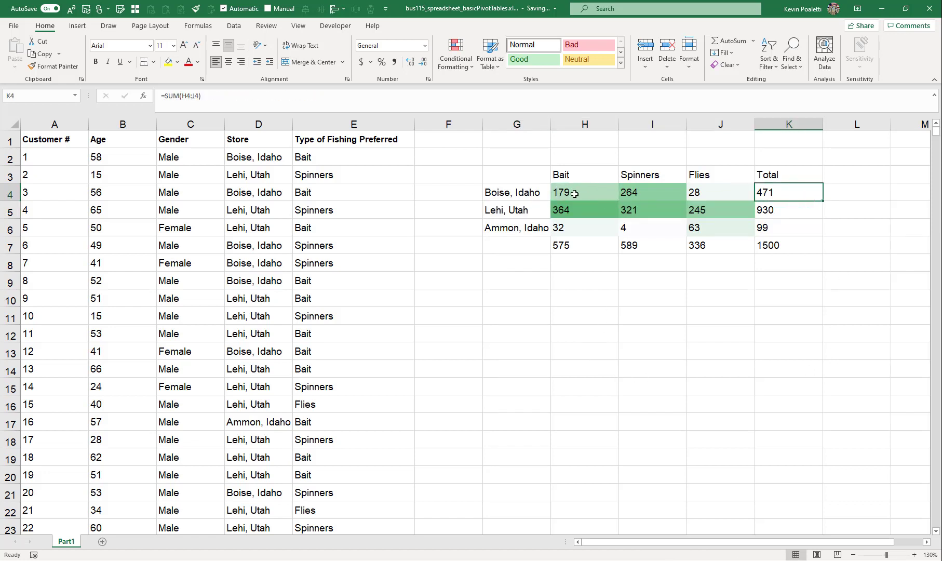
left_click_drag(574, 193, 779, 248)
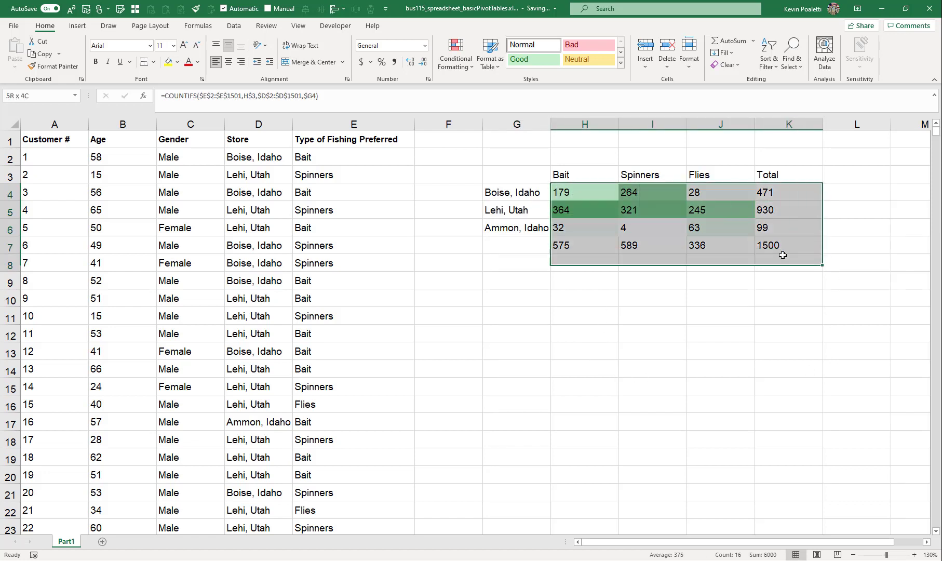
left_click(241, 63)
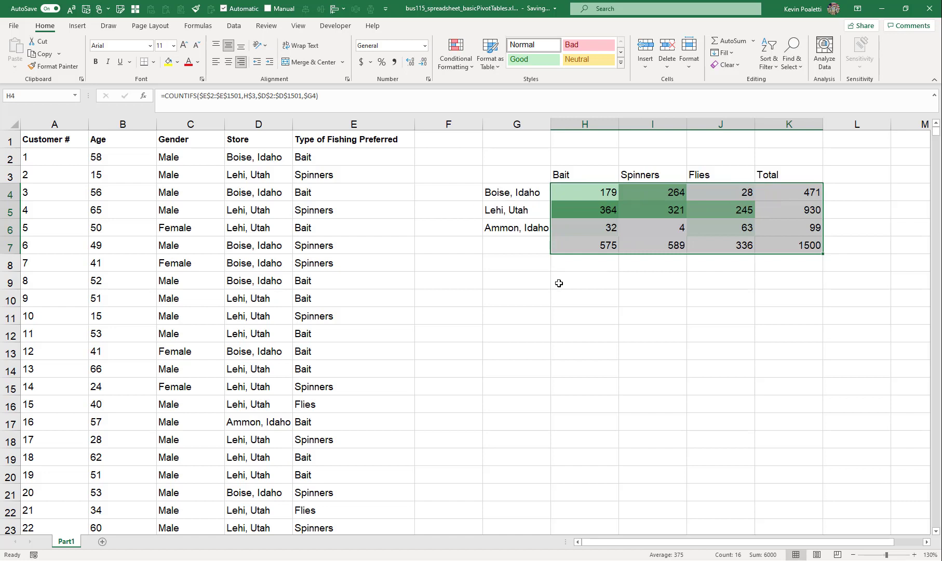
In H9, enter =H4/$K4 to give each count's share of its store total
left_click(517, 278)
left_click(606, 280)
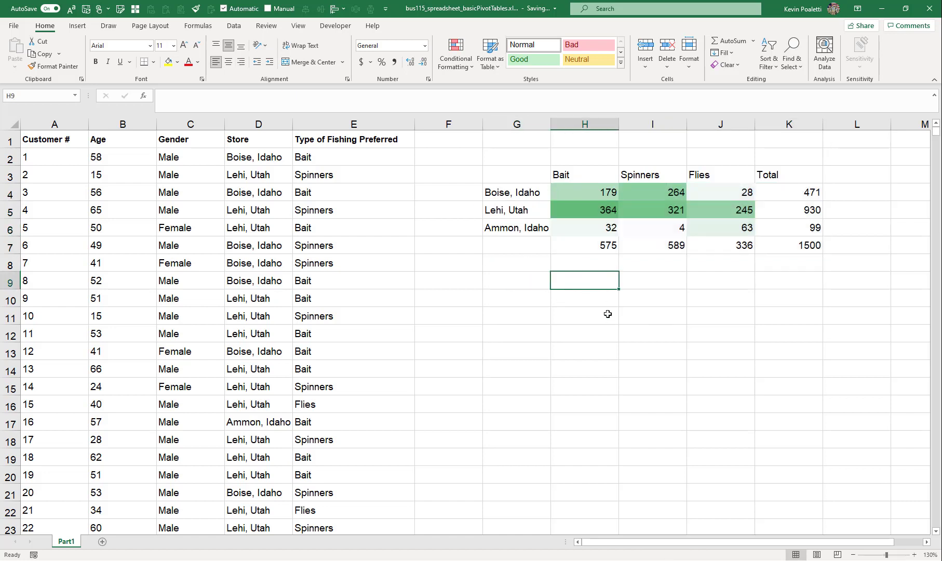
type("=")
left_click(587, 193)
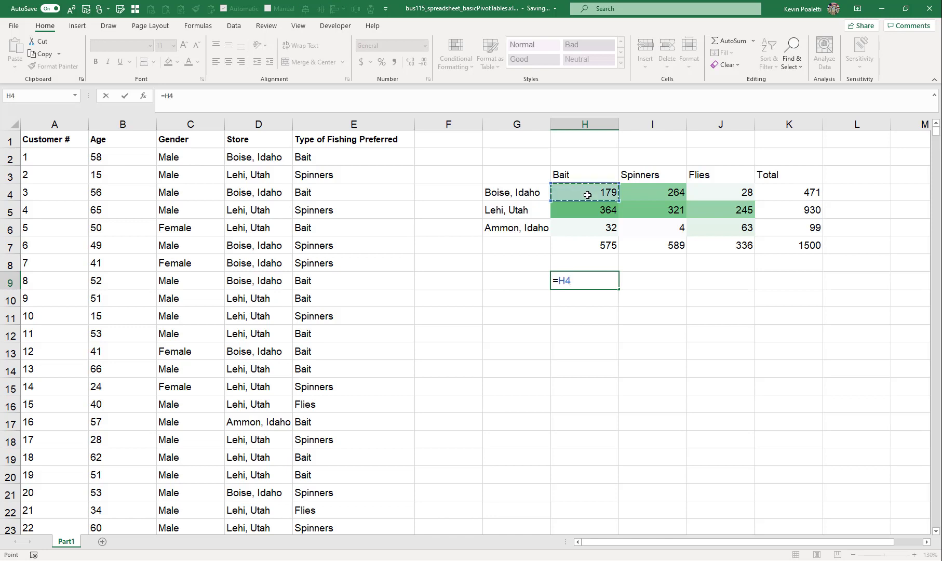
type("/")
left_click(790, 193)
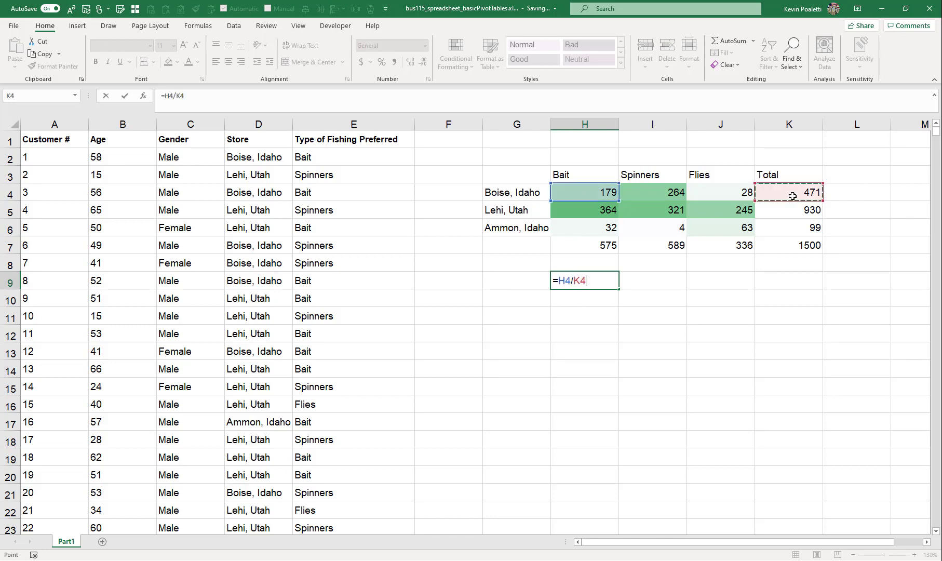
key("F4")
key("F4")
key("F4")
key("Return")
Copy the H9 share formula across the whole H9:J11 block
key("Up")
key("ctrl+c")
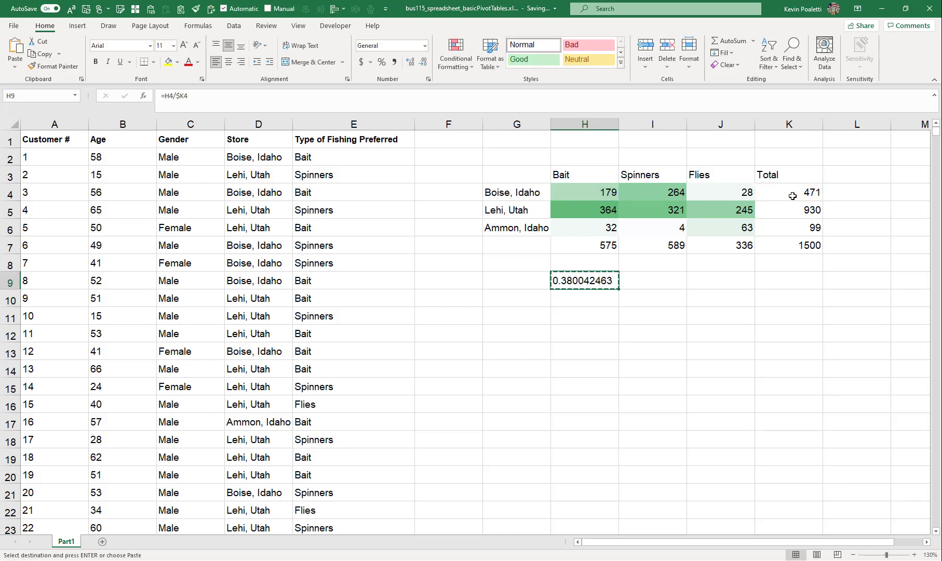
key("shift+Right")
key("shift+Right")
key("ctrl+v")
key("Escape")
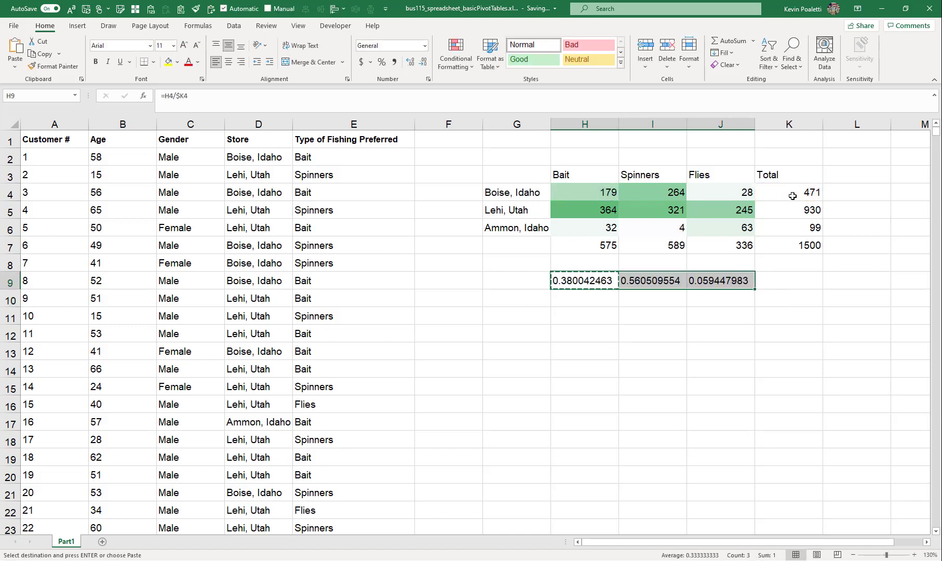
key("ctrl+c")
key("ctrl+Down")
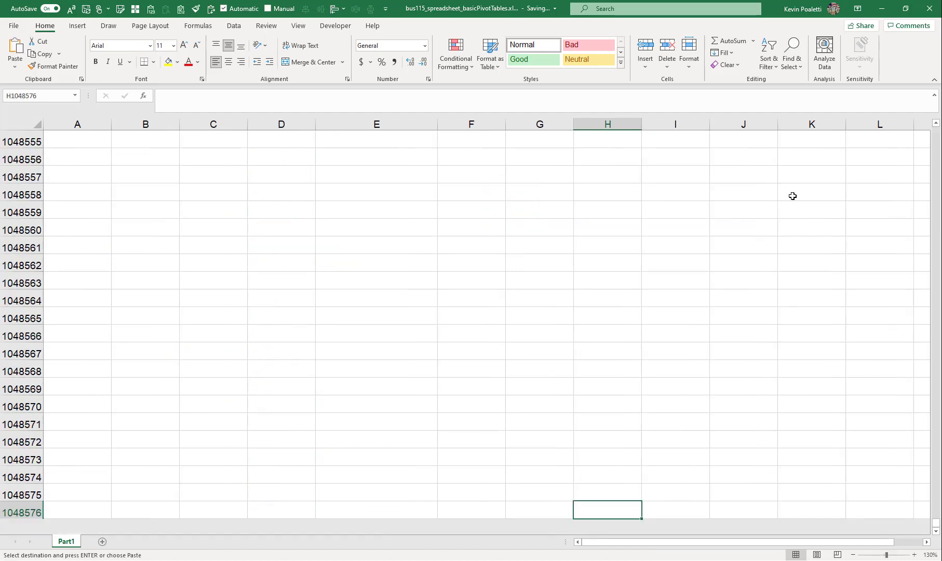
key("ctrl+Up")
left_click_drag(584, 280, 698, 313)
key("ctrl+v")
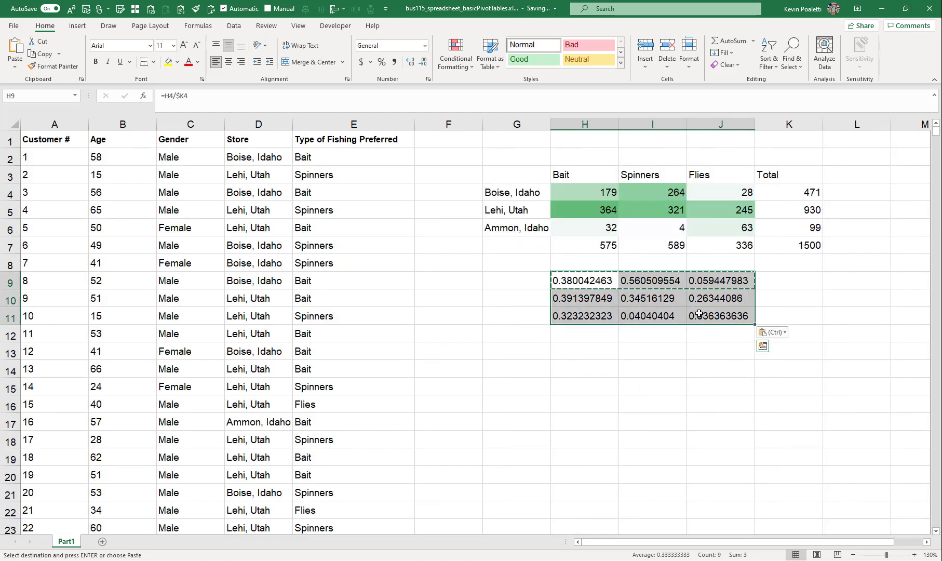
Format the H9:J11 shares as percentages and right-align them
key("ctrl+shift+5")
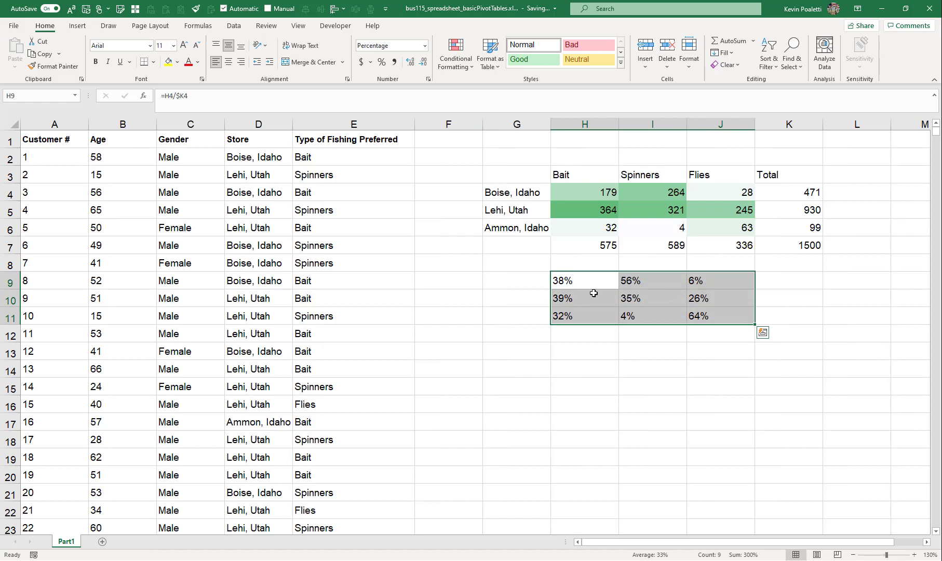
left_click(240, 62)
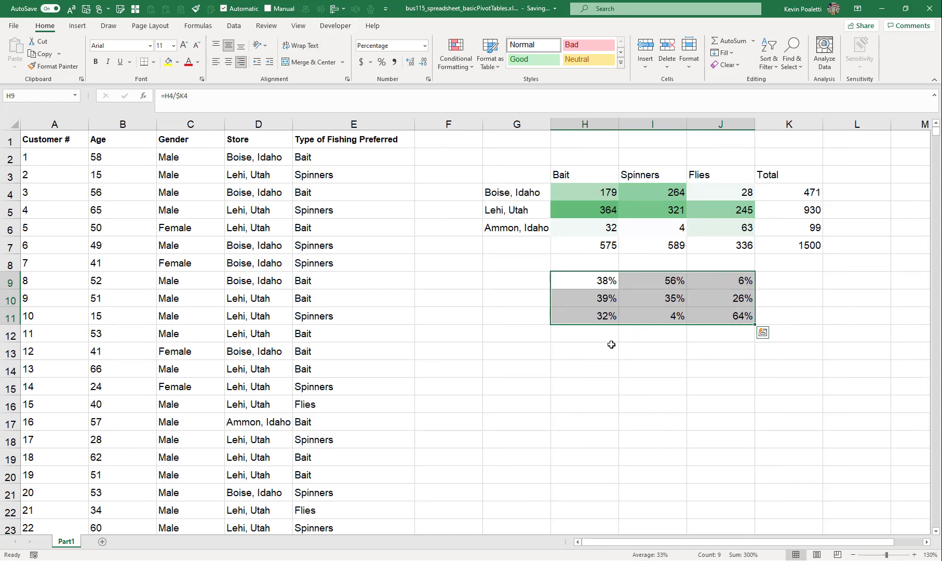
left_click(603, 346)
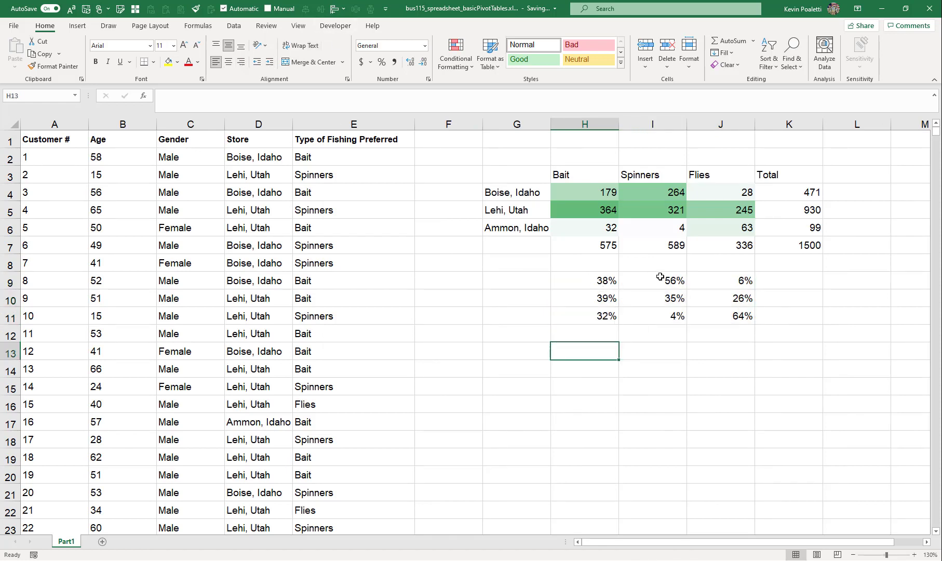
Inspect the percentage formulas and the fishing-type and store ranges they rely on
left_click(721, 281)
left_click(422, 96)
key("Return")
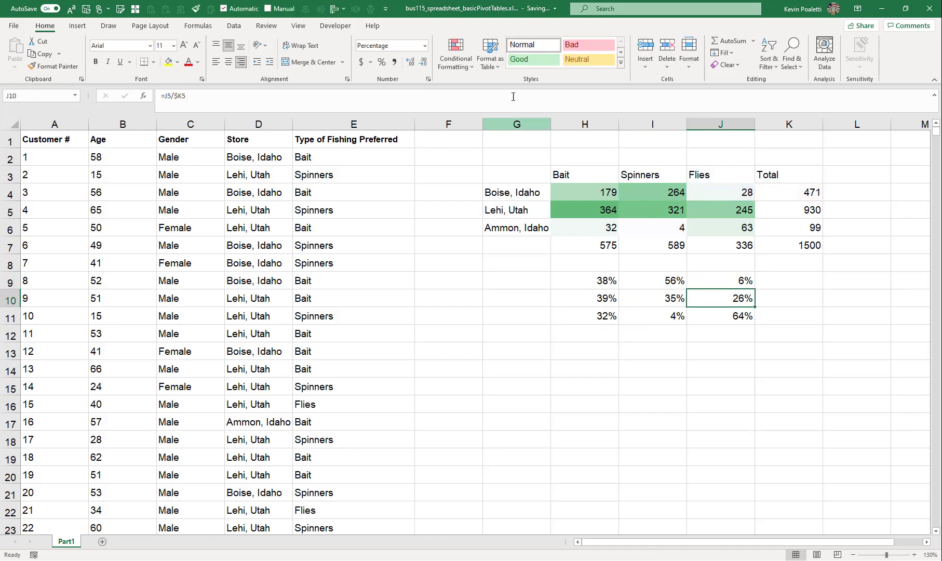
left_click(513, 96)
key("ctrl+Return")
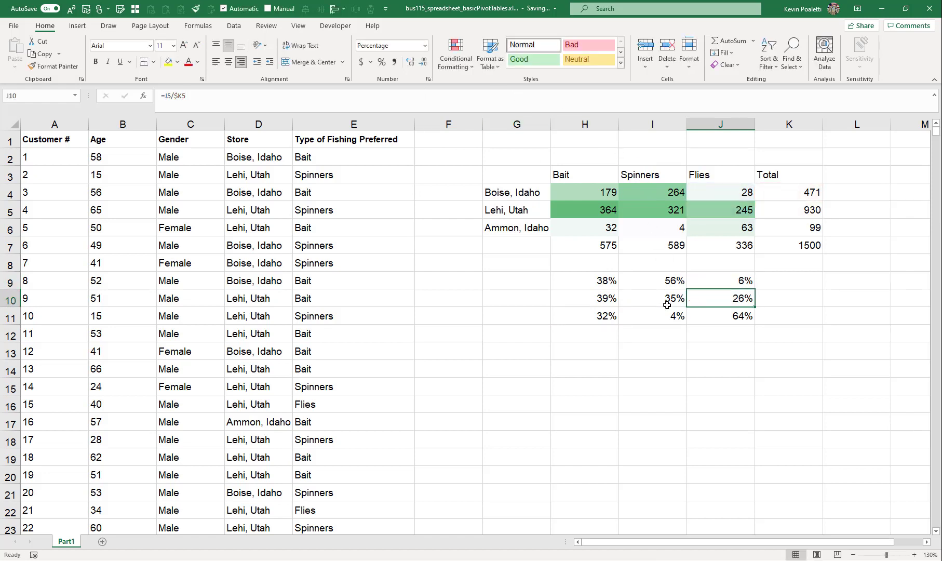
left_click_drag(588, 282, 719, 281)
left_click_drag(581, 175, 720, 169)
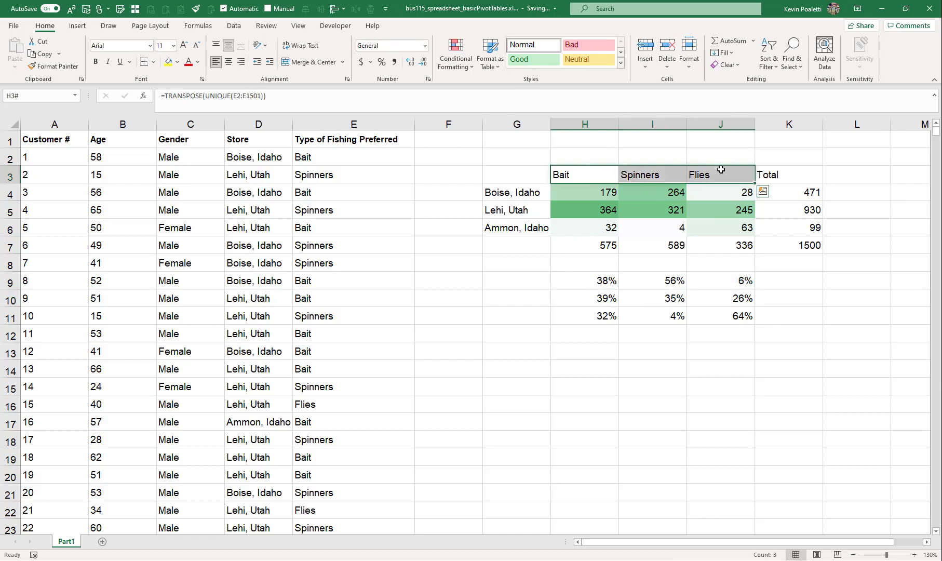
left_click_drag(519, 190, 517, 226)
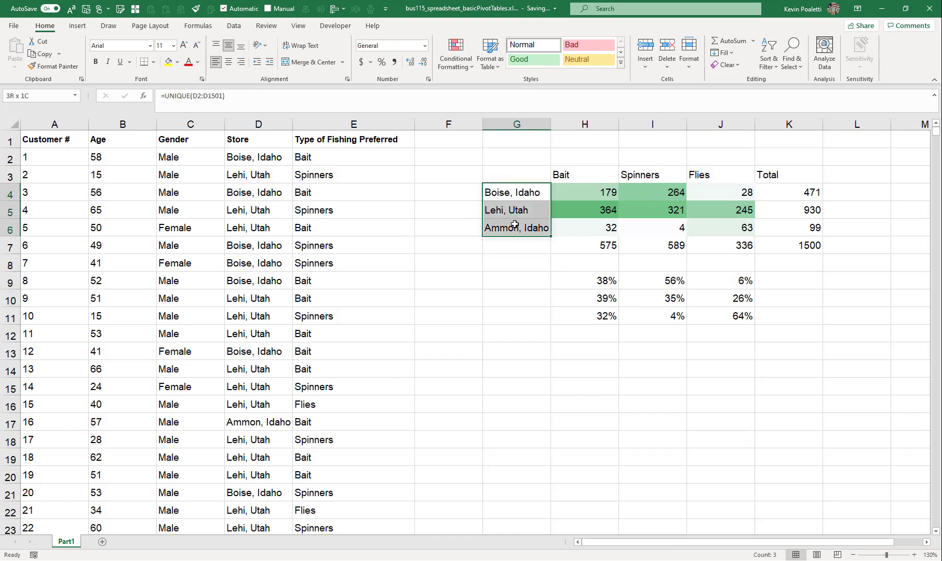
In G9, enter =G4 and fill it down through G11 to label the percentage rows by store
left_click(517, 280)
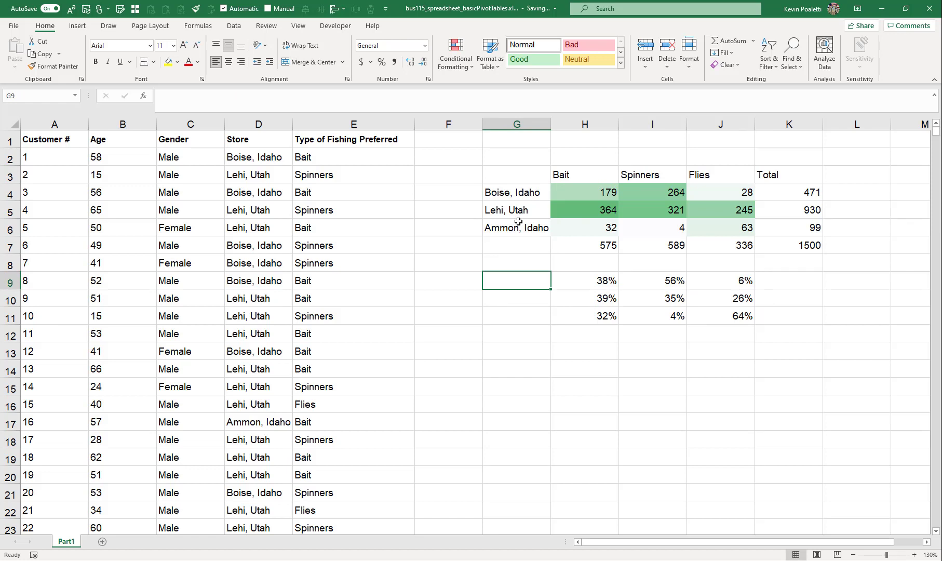
type("=")
key("Up")
key("Up")
key("Up")
key("Up")
key("Up")
key("Return")
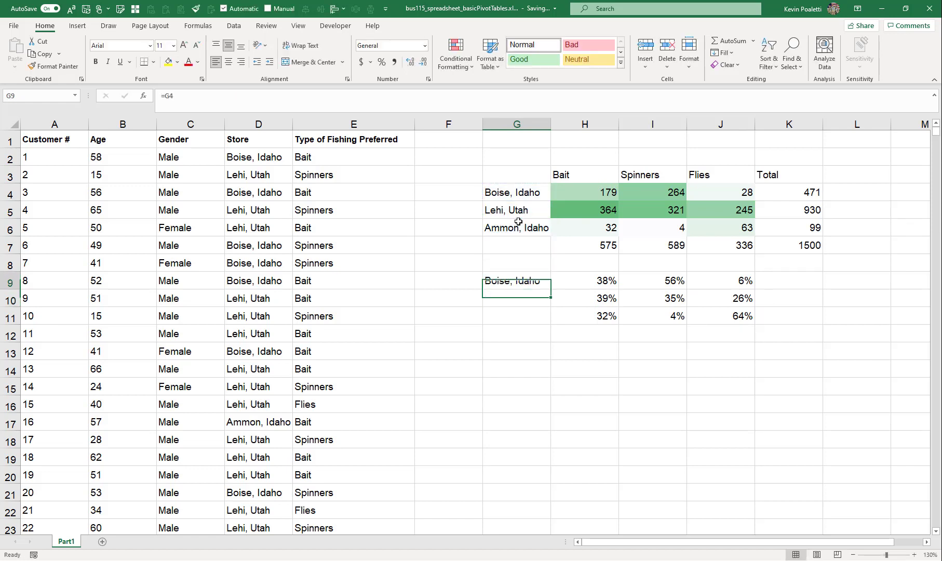
key("shift+Down")
key("shift+Down")
key("ctrl+d")
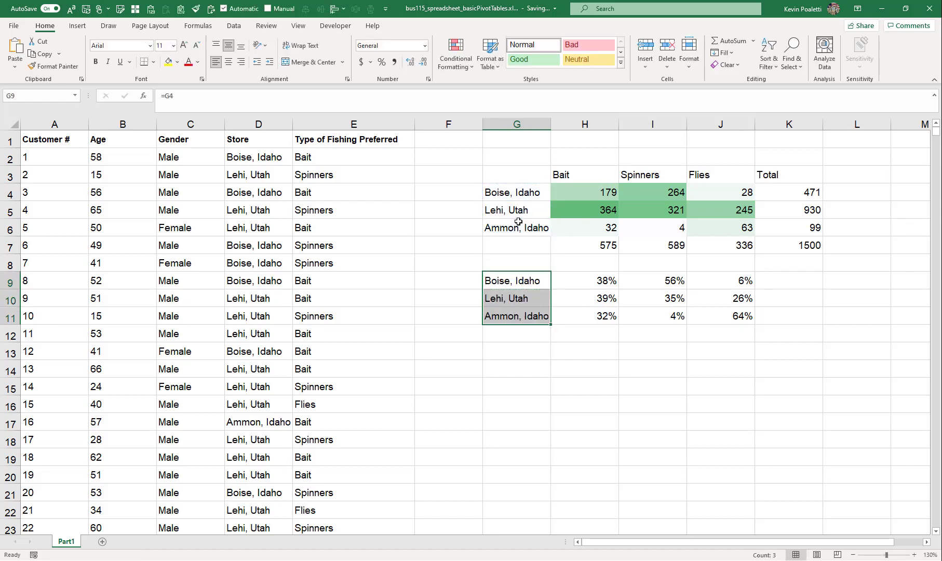
Examine the header row and percentage block of the summary
key("Right")
left_click_drag(591, 173, 751, 169)
left_click(771, 282)
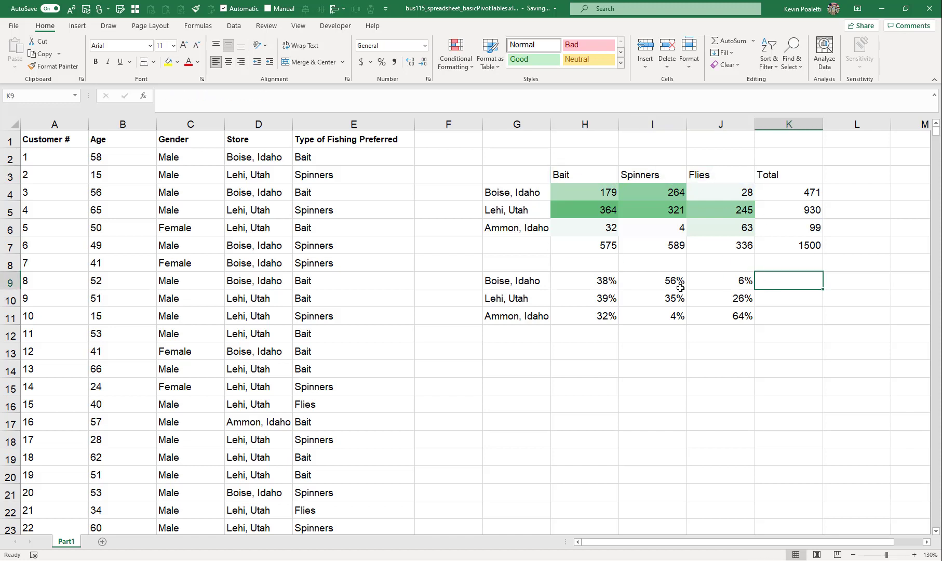
left_click_drag(612, 283, 725, 282)
left_click(775, 278)
left_click_drag(595, 275, 734, 312)
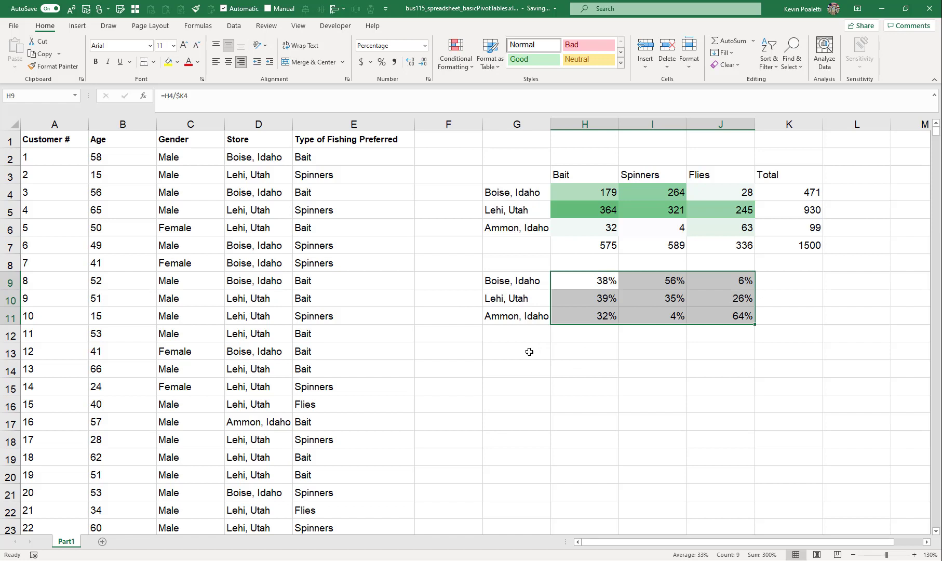
left_click(529, 351)
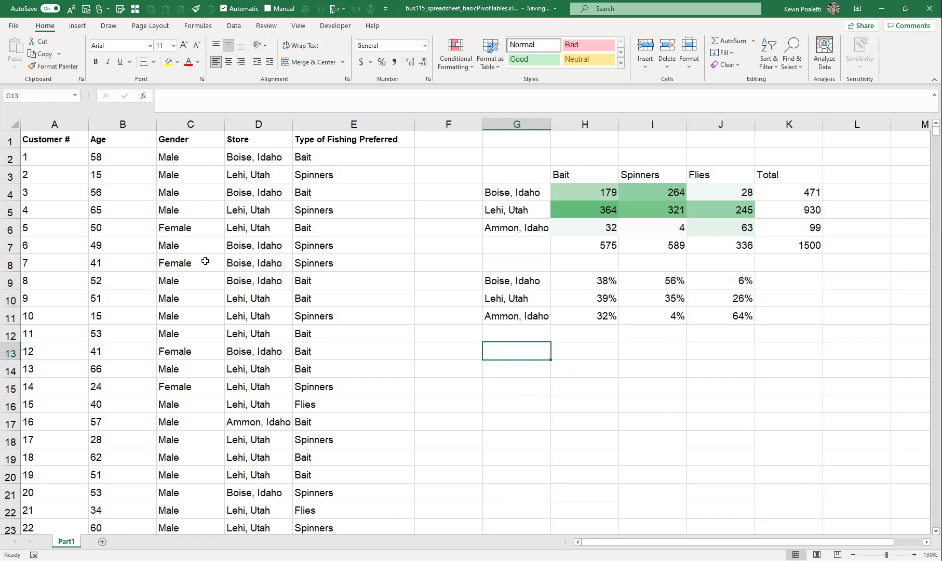
Copy the Female and Male labels from the Gender column and paste them as values into G13:G14
left_click_drag(205, 261, 206, 283)
key("ctrl+c")
left_click(530, 346)
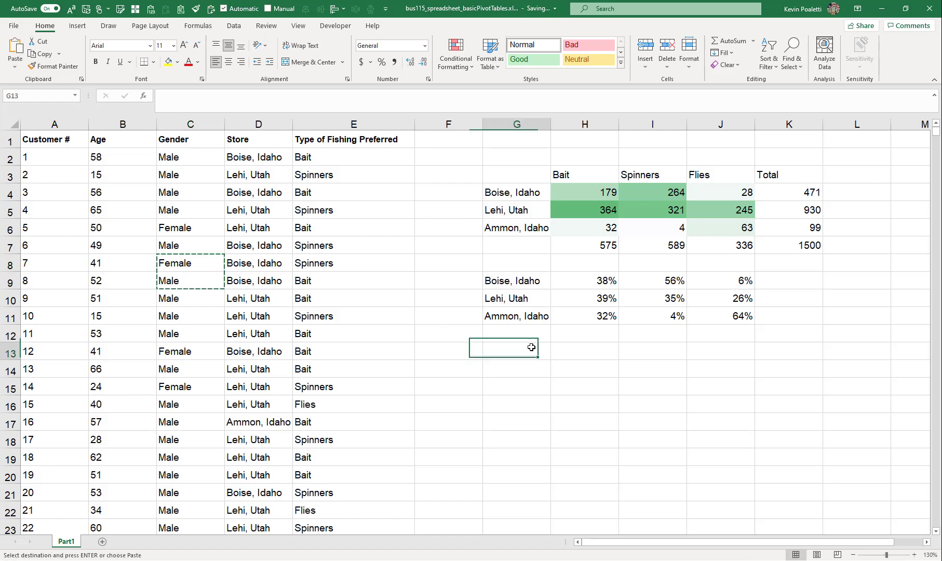
left_click(15, 62)
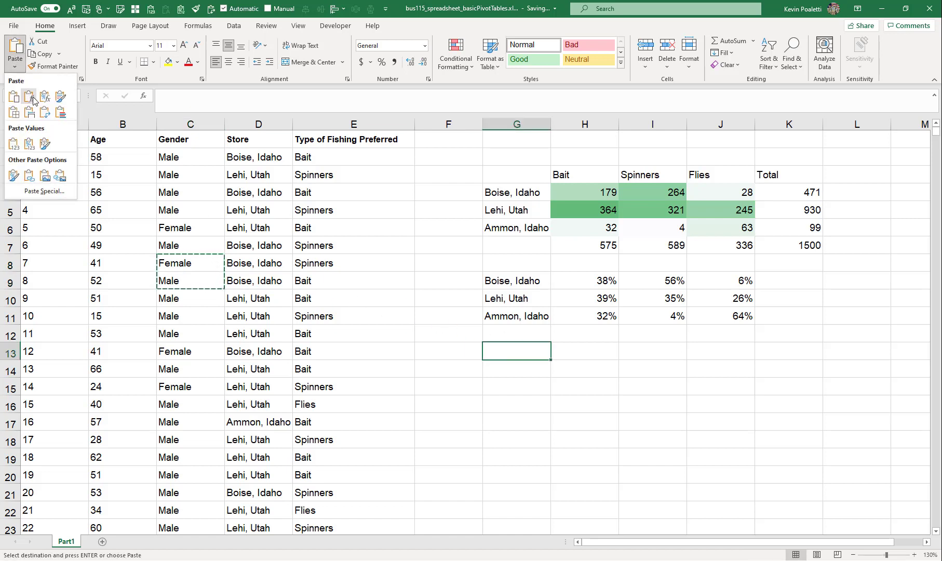
left_click(17, 141)
left_click(581, 348)
key("Escape")
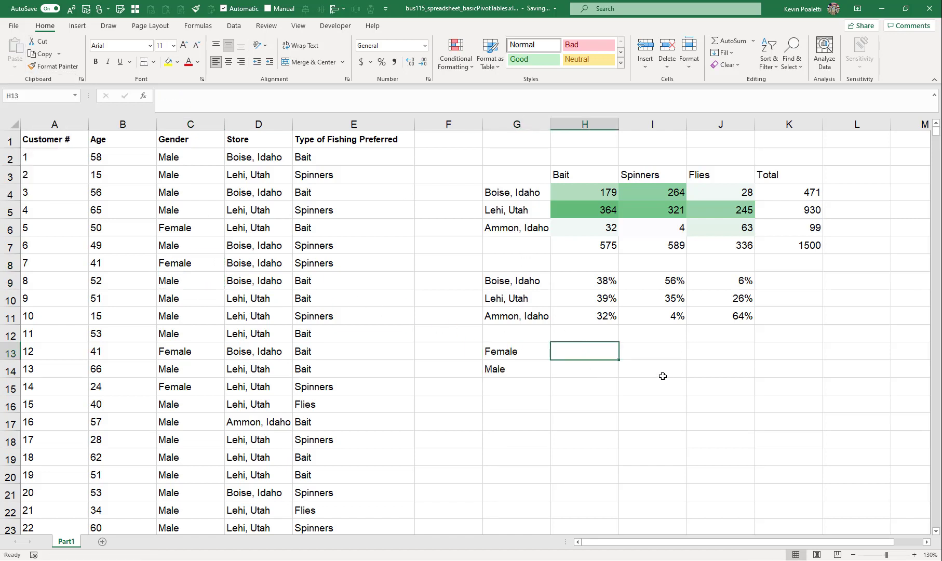
In H13, start a COUNTIFS formula using criteria range $E$2:$E$1501 with criterion H$3
left_click(593, 188)
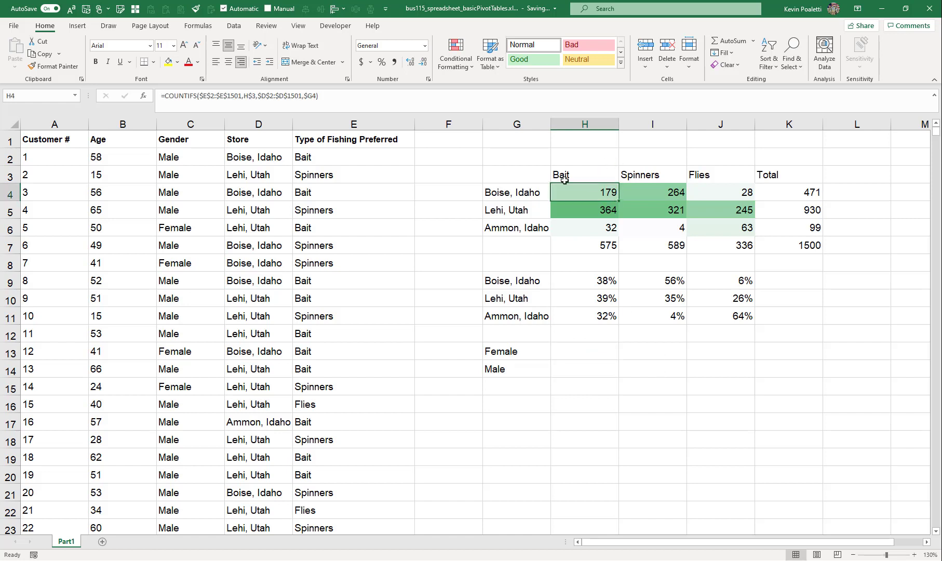
left_click(565, 356)
type("=coun")
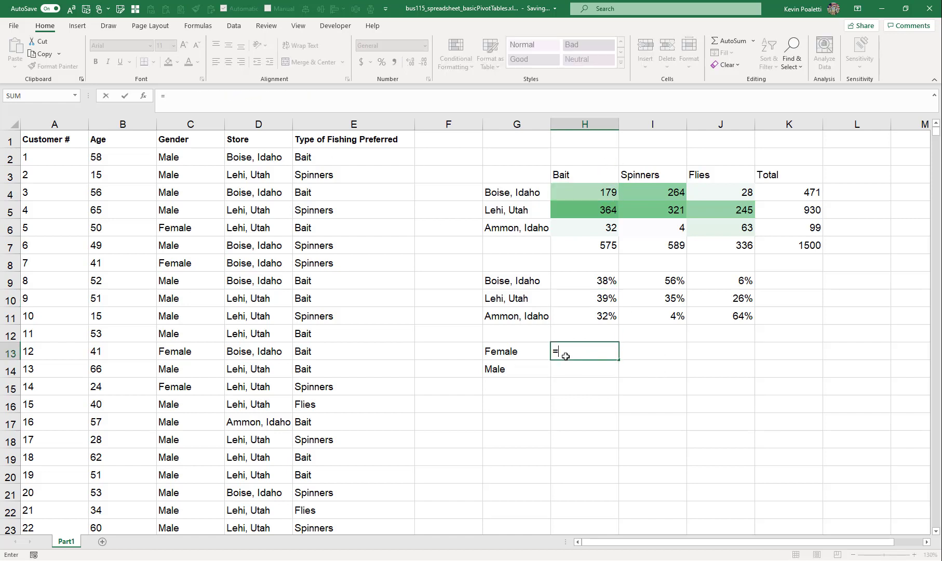
key("Down")
key("Down")
key("Down")
key("Down")
key("Tab")
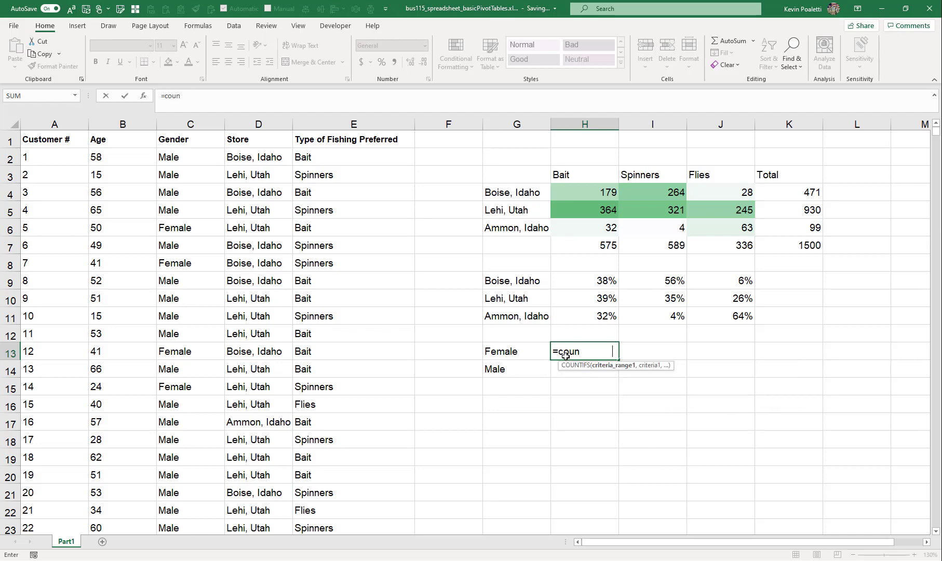
left_click(318, 156)
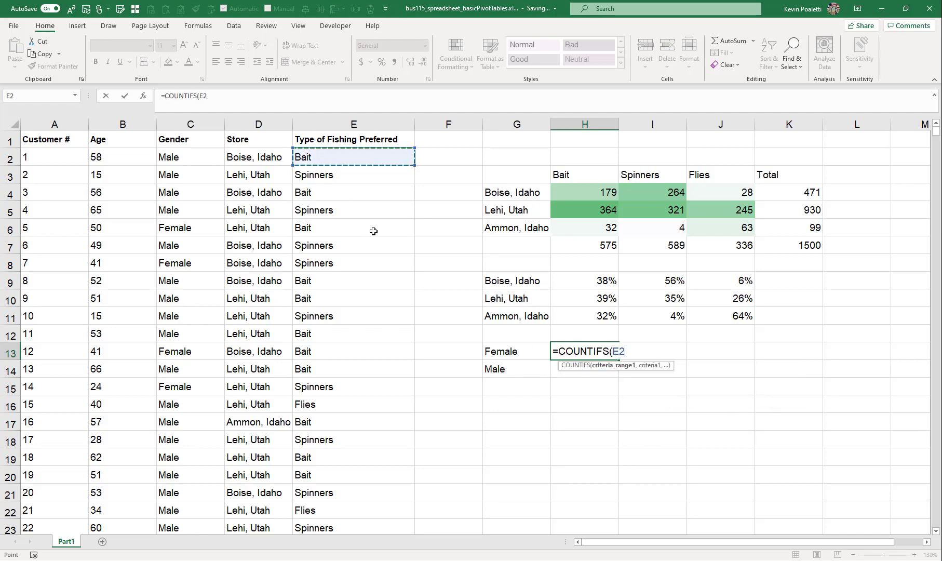
key("ctrl+shift+Down")
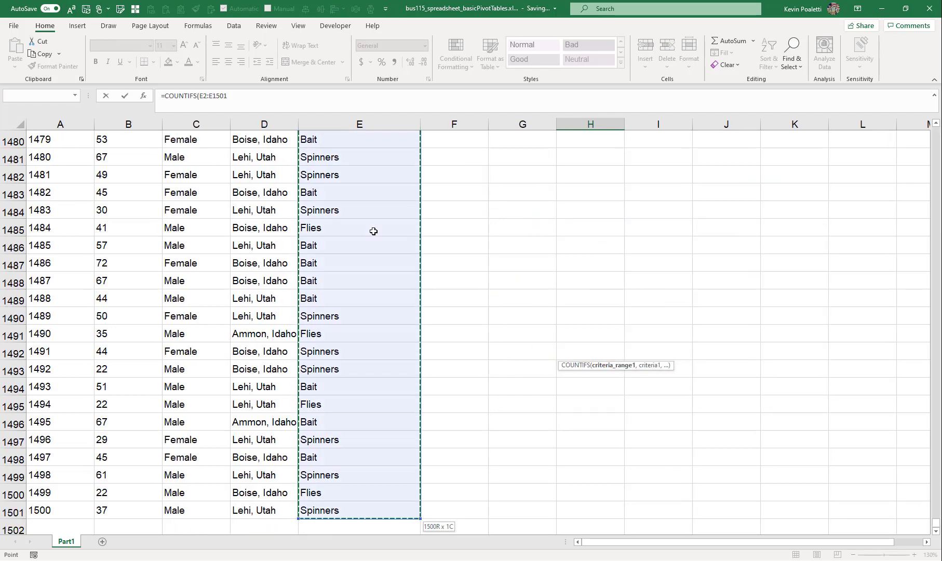
key("F4")
type(",")
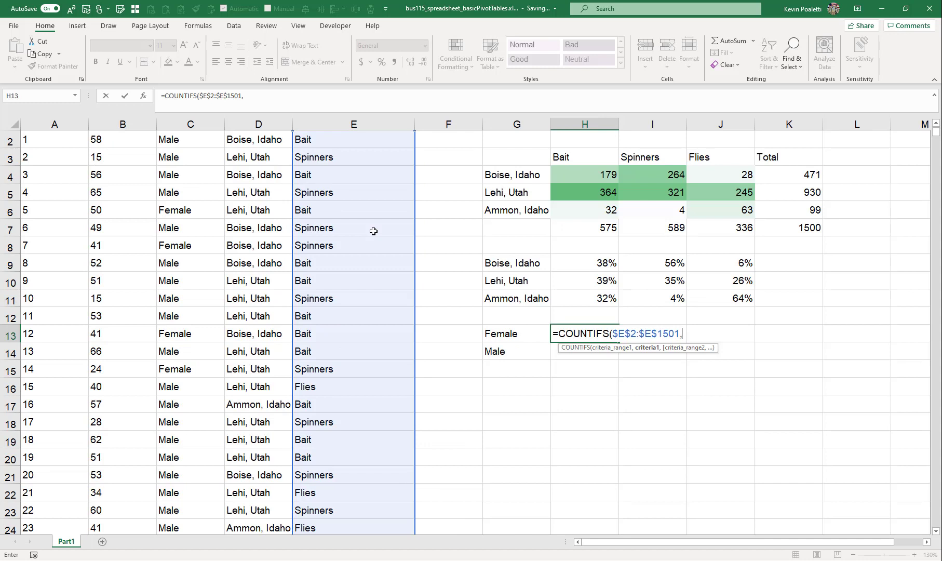
left_click(578, 158)
key("F4")
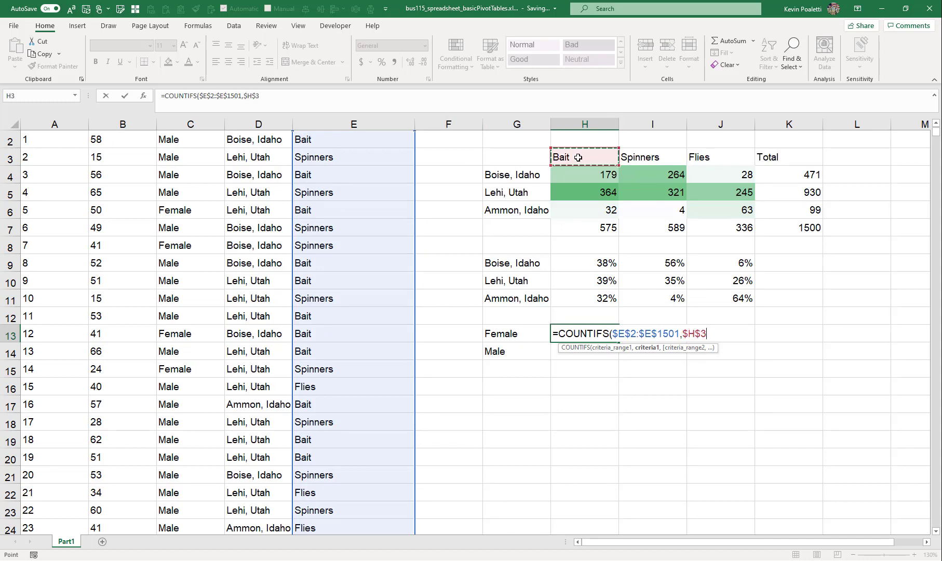
key("F4")
type(",")
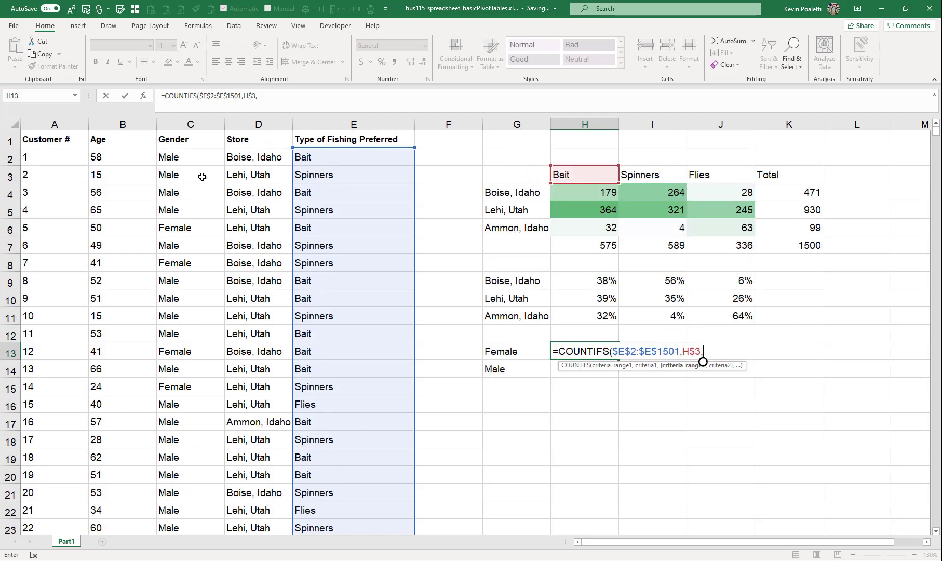
Add criteria range $C$2:$C$1501 with criterion $G13, close the parenthesis and enter the formula
left_click(200, 162)
key("ctrl+shift+Down")
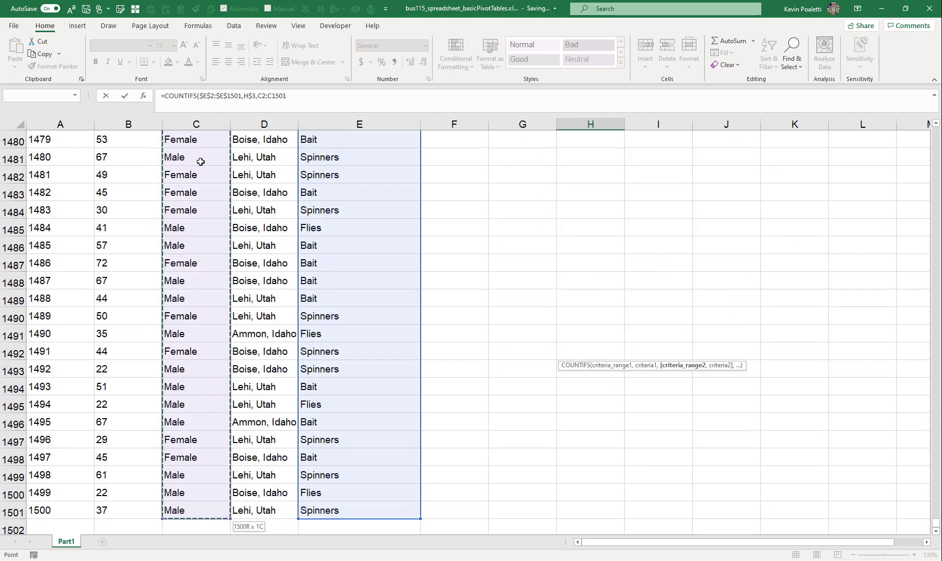
key("F4")
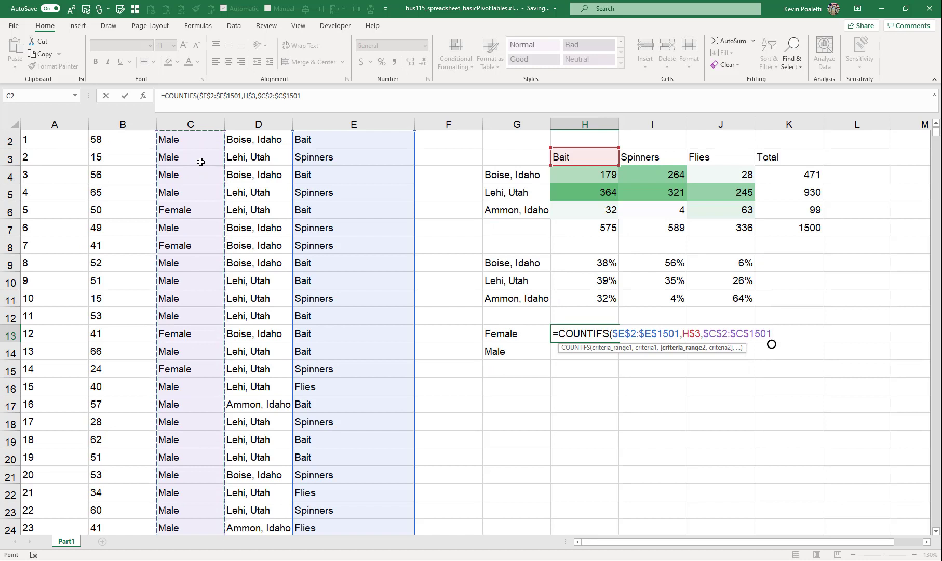
type(",")
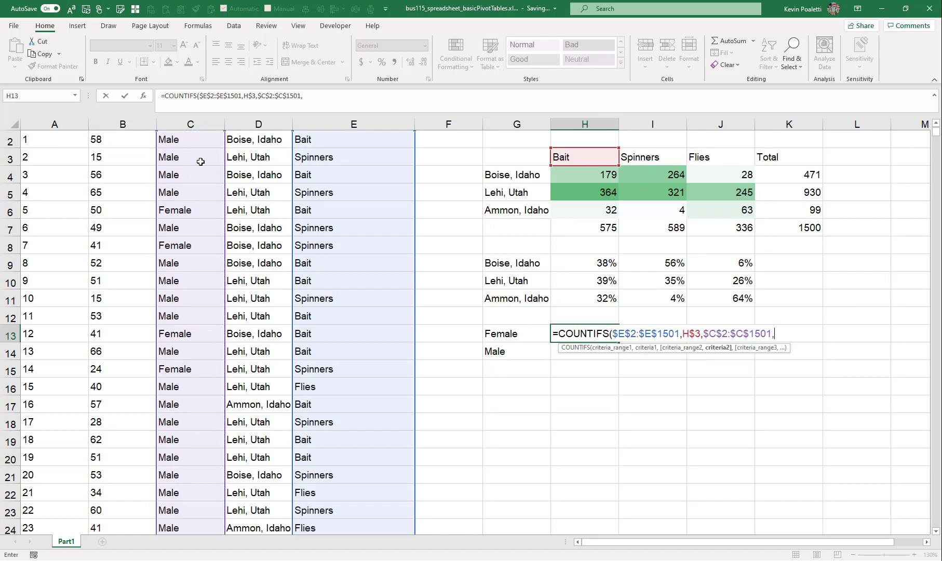
left_click(523, 338)
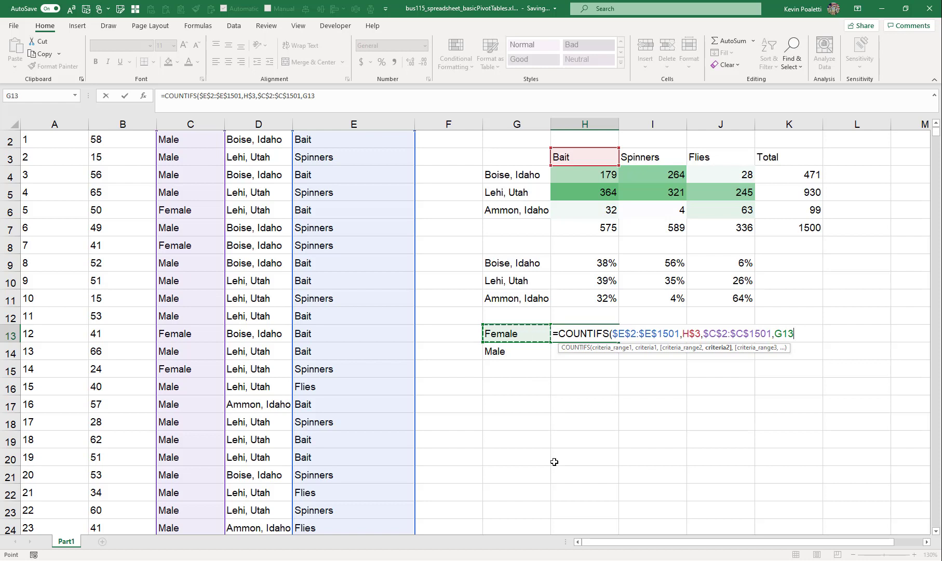
key("F4")
key("F4")
key("F4")
type(")")
key("Return")
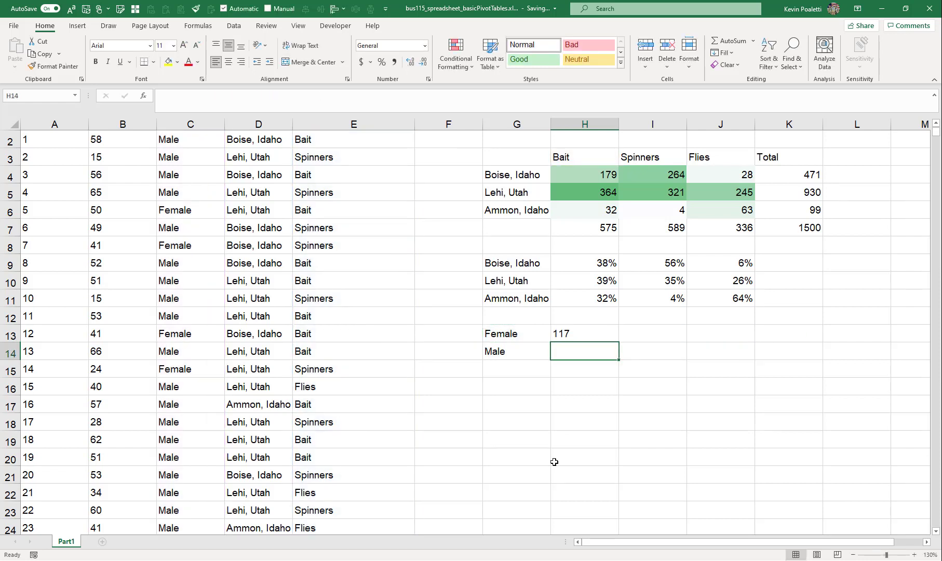
Copy the H13 formula into H13:J14 and right-align the gender counts
key("Up")
key("ctrl+c")
key("shift+Right")
key("shift+Right")
key("shift+Down")
key("ctrl+v")
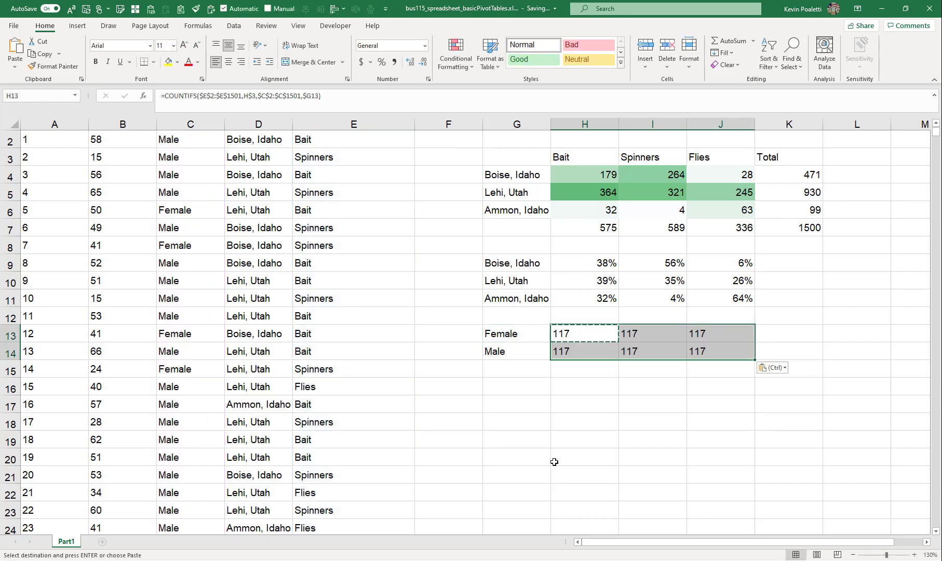
key("Escape")
left_click(240, 62)
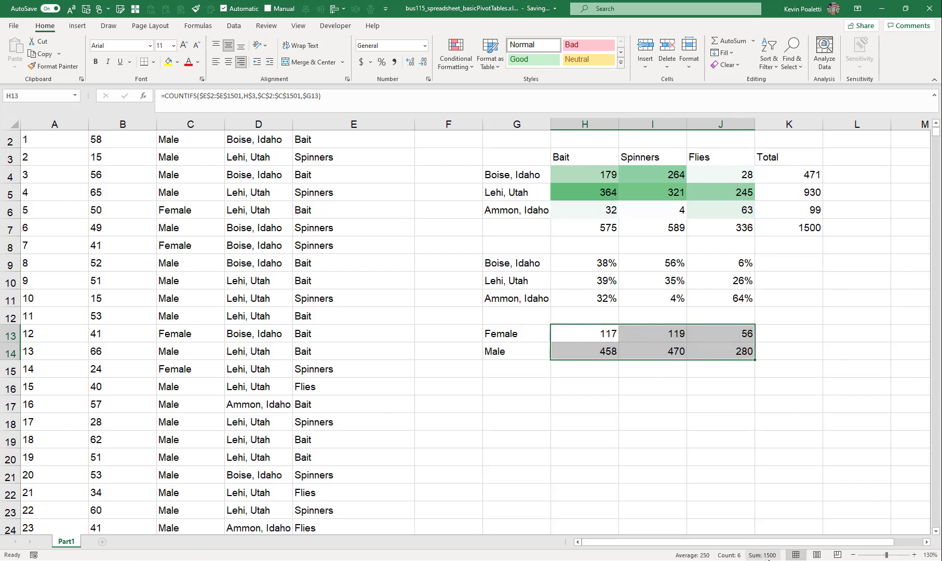
Check the copied gender formulas across H13 through J14
left_click(583, 362)
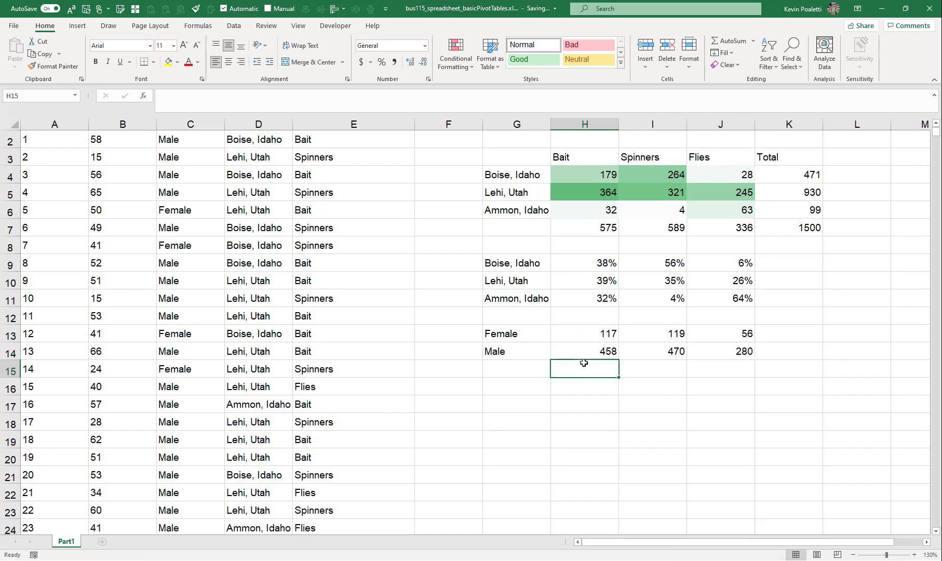
left_click_drag(583, 333, 727, 351)
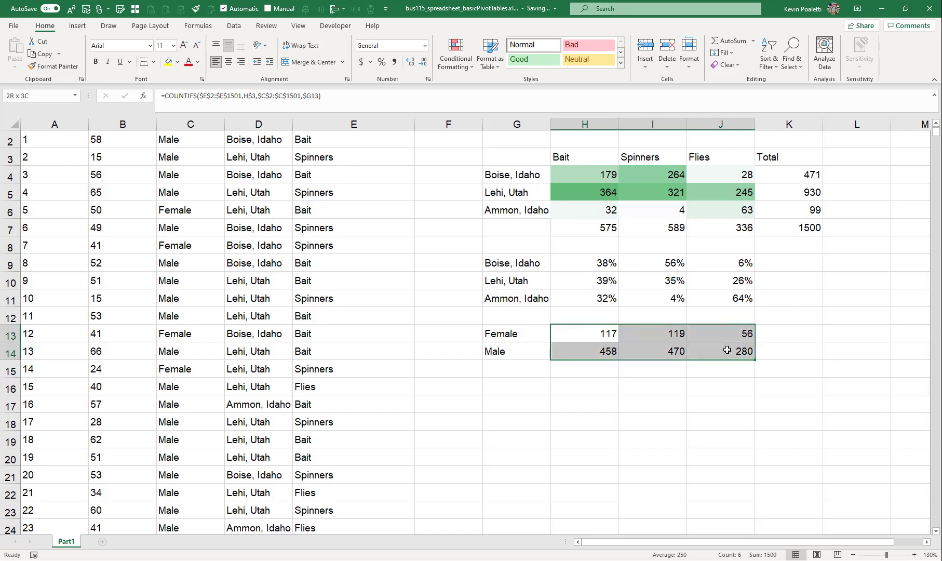
left_click(592, 333)
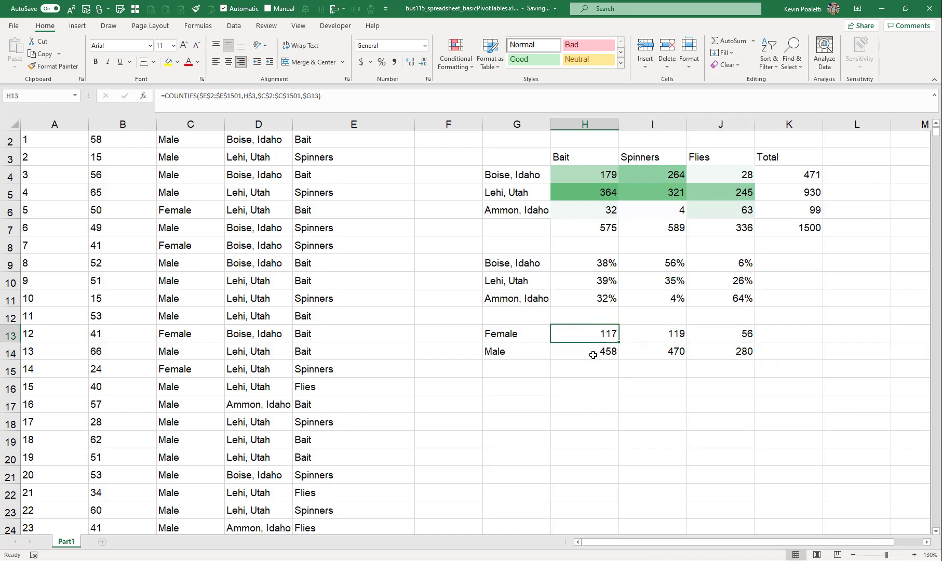
key("Down")
key("Right")
key("Right")
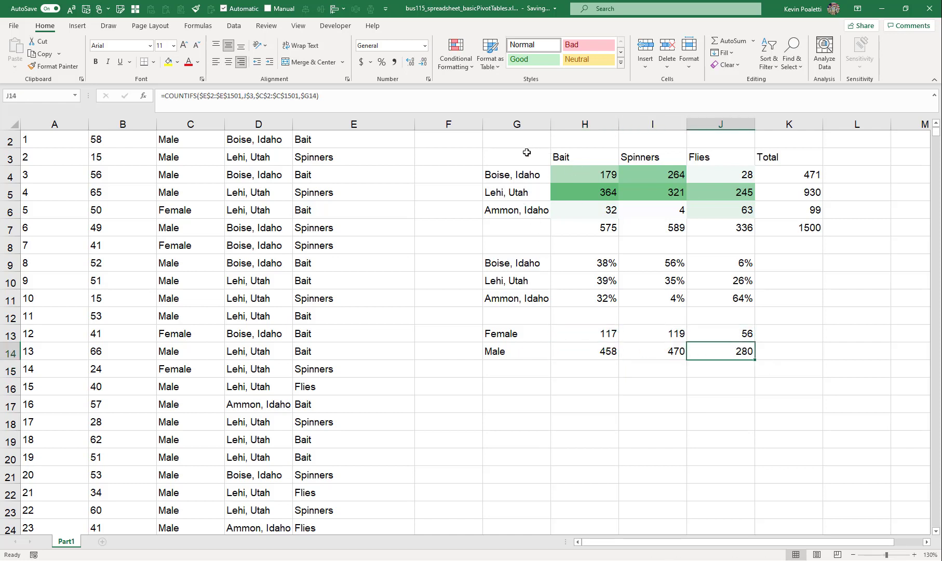
Apply borders to the summary block G3:K7
left_click_drag(518, 153, 782, 227)
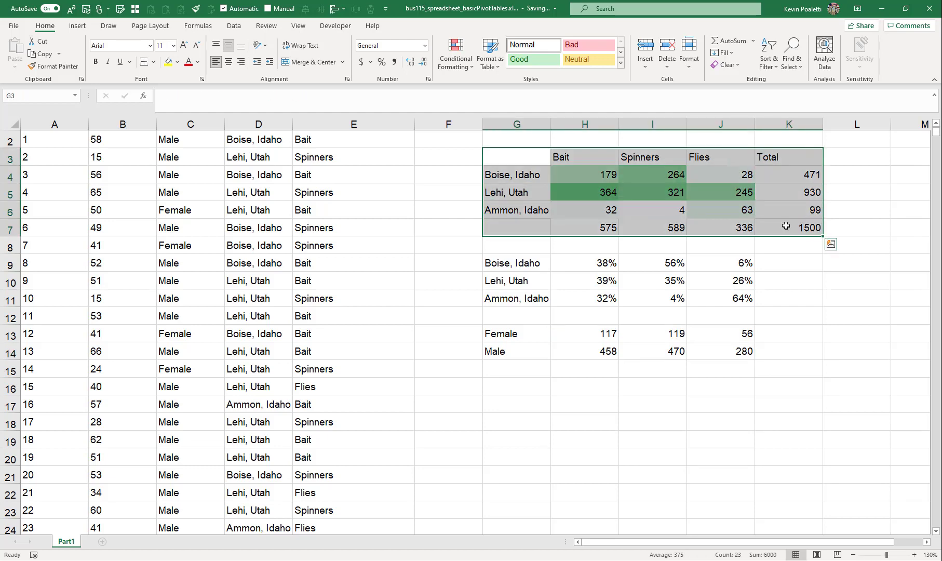
left_click(153, 62)
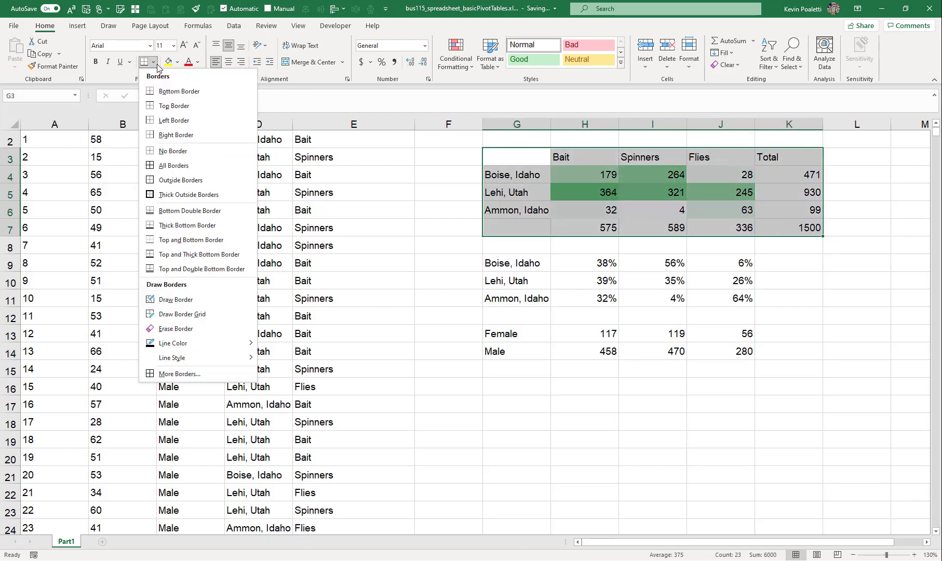
left_click(195, 179)
Label G7 as Total
left_click(517, 226)
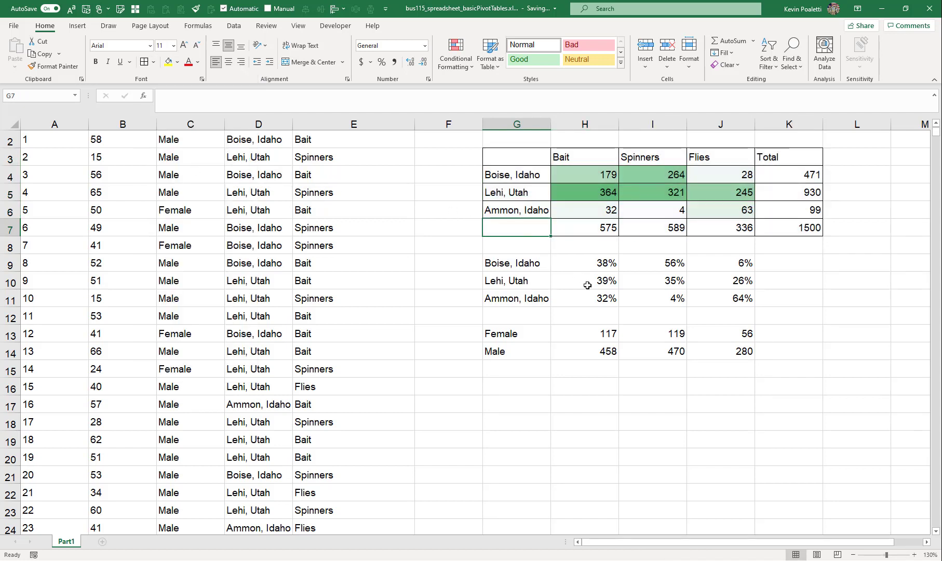
type("Total")
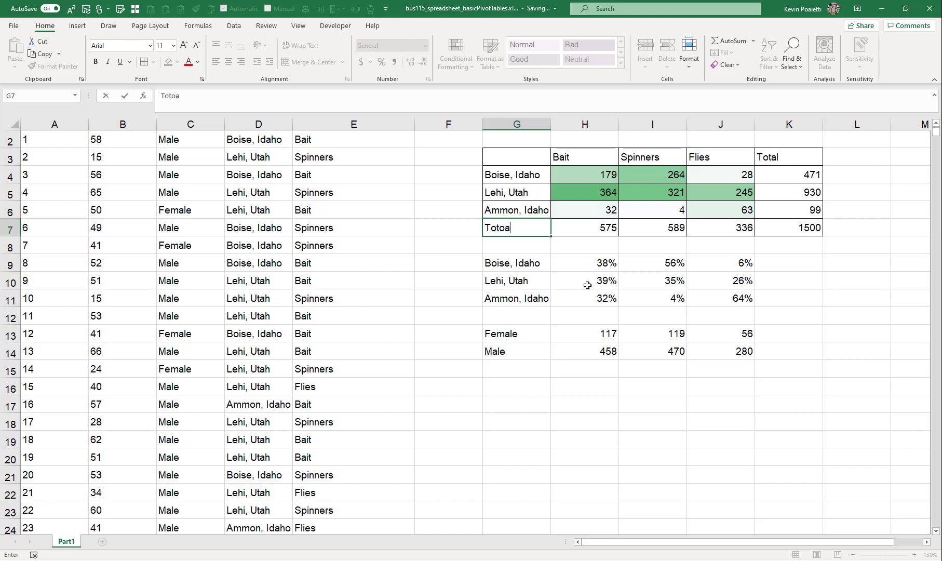
key("Return")
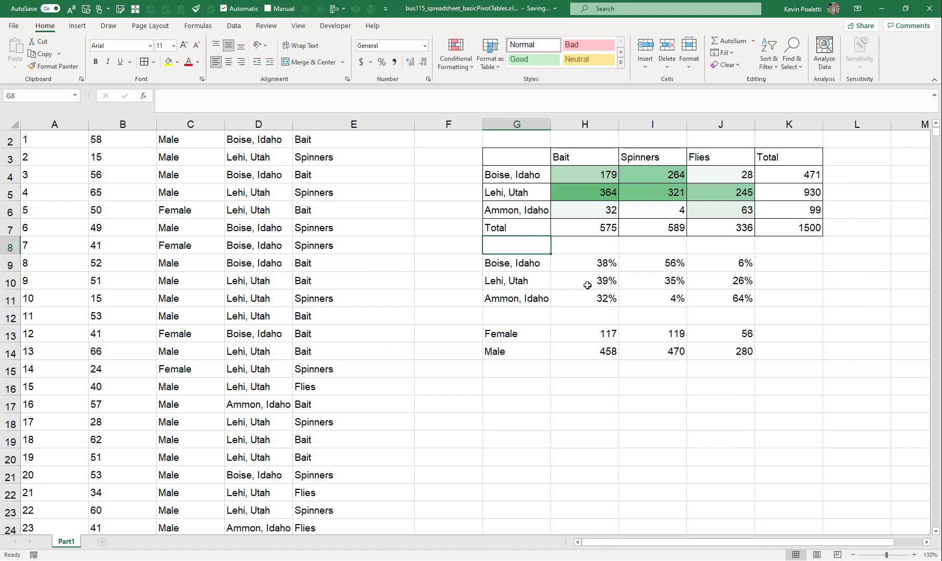
Select the customer data A1:E1501 and name the range data
left_click(515, 156)
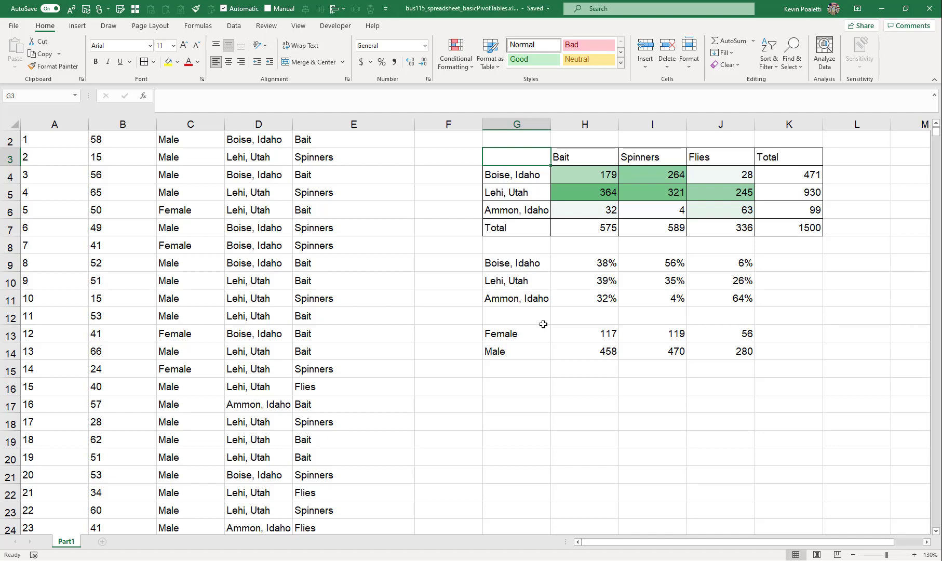
scroll(543, 324, "up", 1)
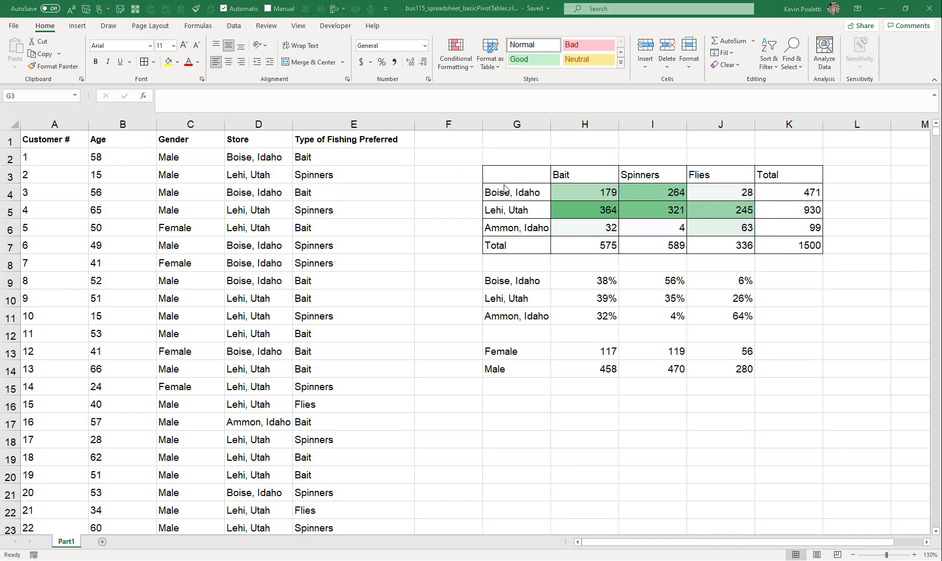
left_click(574, 186)
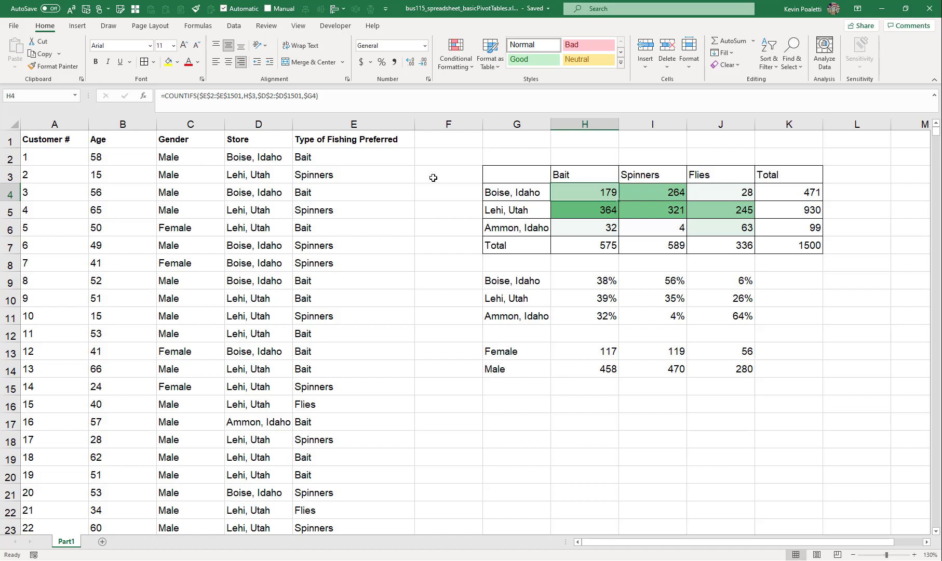
left_click(67, 142)
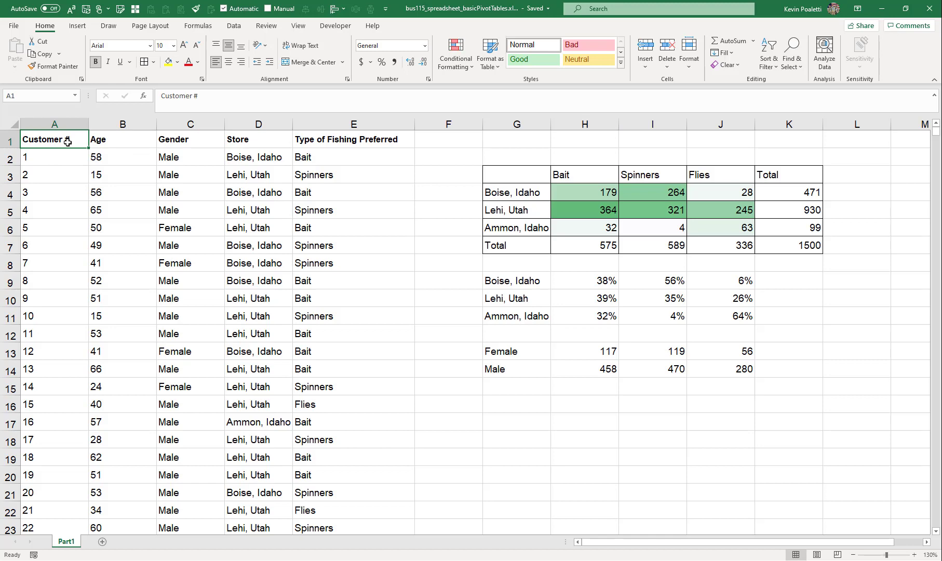
key("ctrl+shift+Right")
key("ctrl+shift+Down")
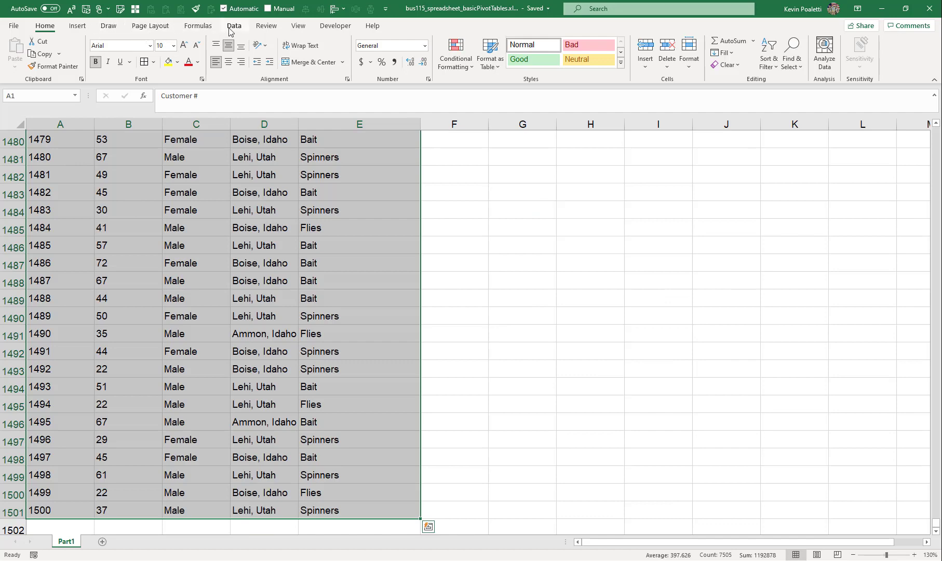
left_click(17, 97)
type("data")
key("Return")
key("ctrl+Home")
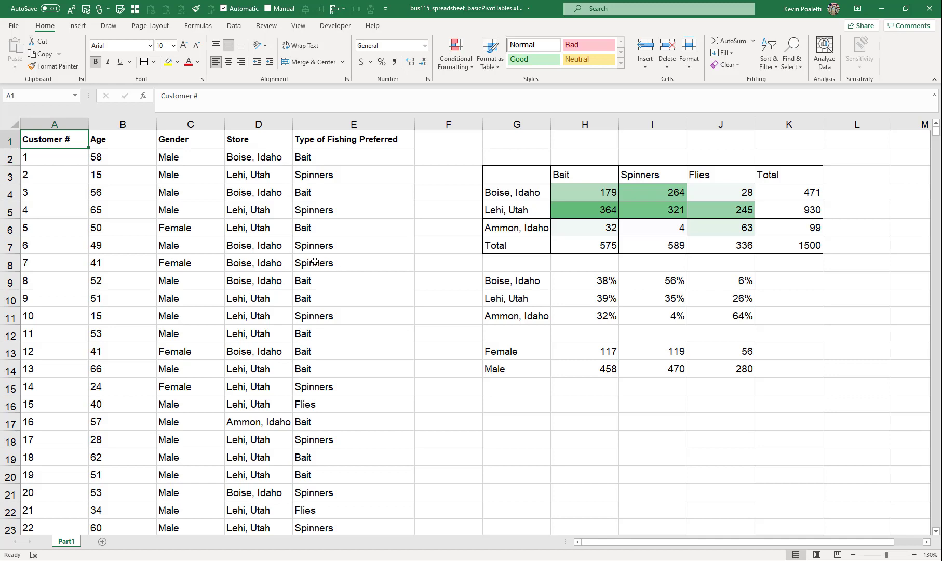
Add a new sheet and insert a PivotTable from the data range at C3 of that sheet
left_click(198, 25)
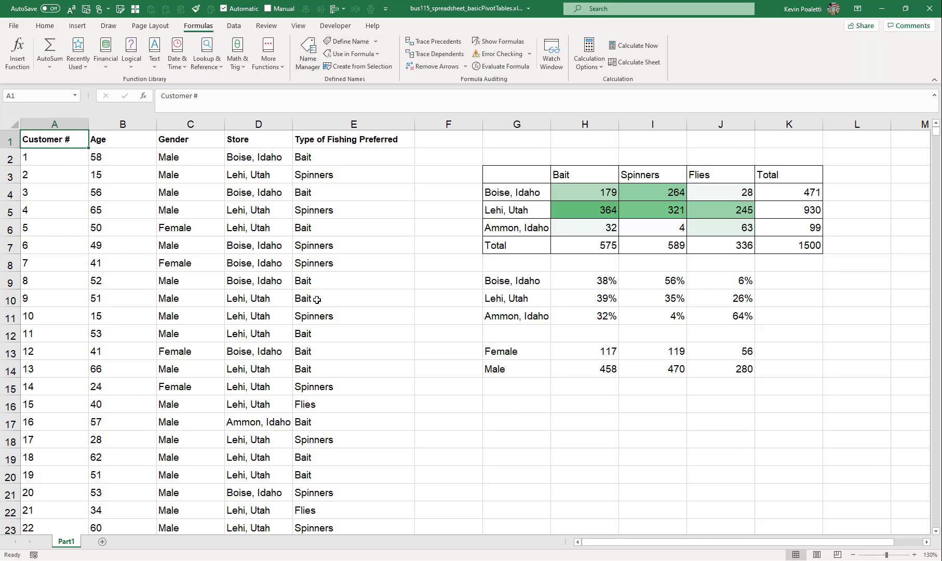
left_click(101, 541)
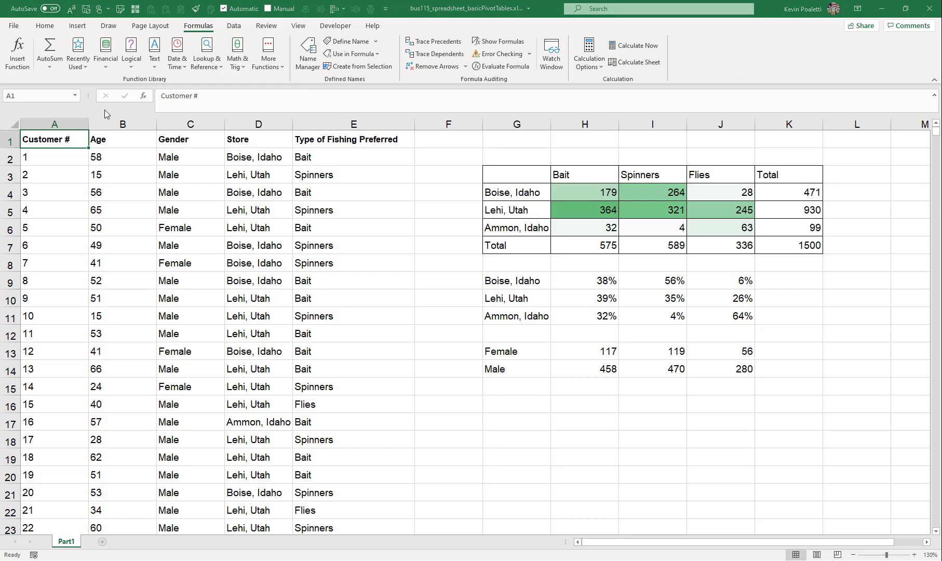
left_click(76, 25)
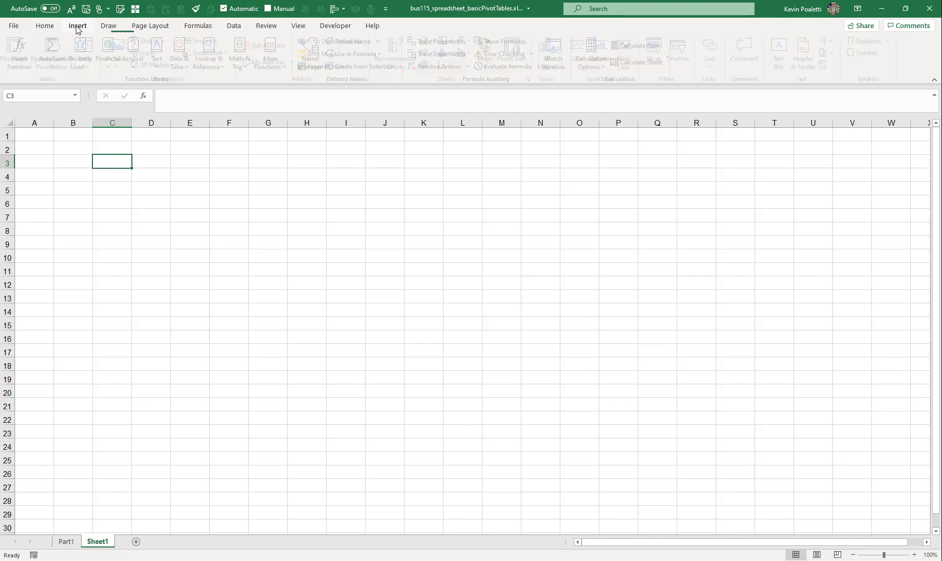
left_click(19, 47)
left_click(299, 182)
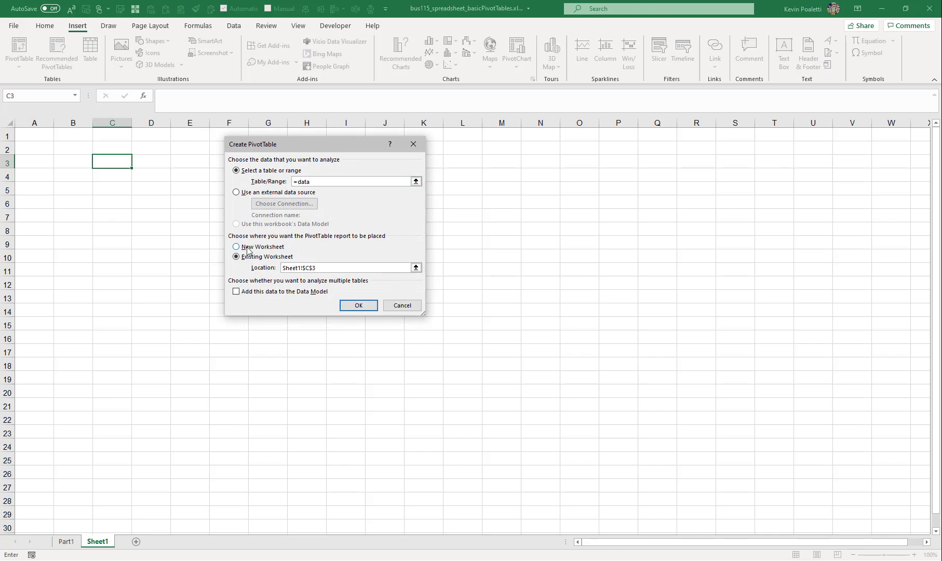
left_click(354, 306)
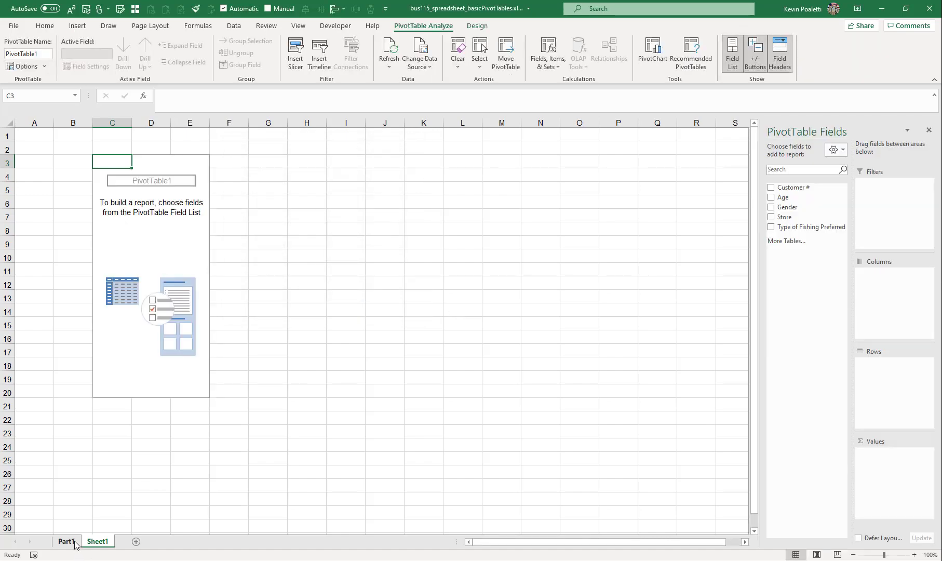
Insert another PivotTable from the data range on a new worksheet and move that sheet after Sheet1
left_click(66, 540)
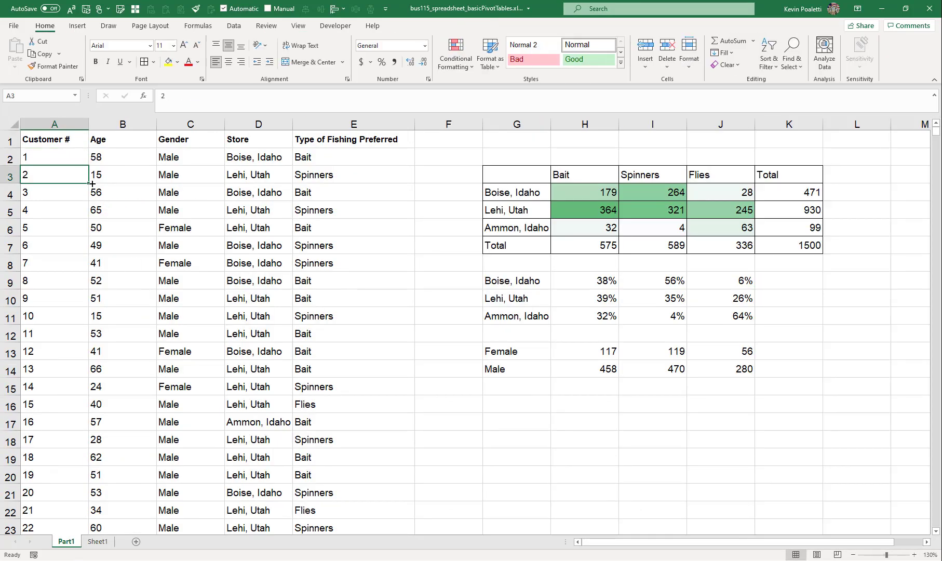
left_click(123, 182)
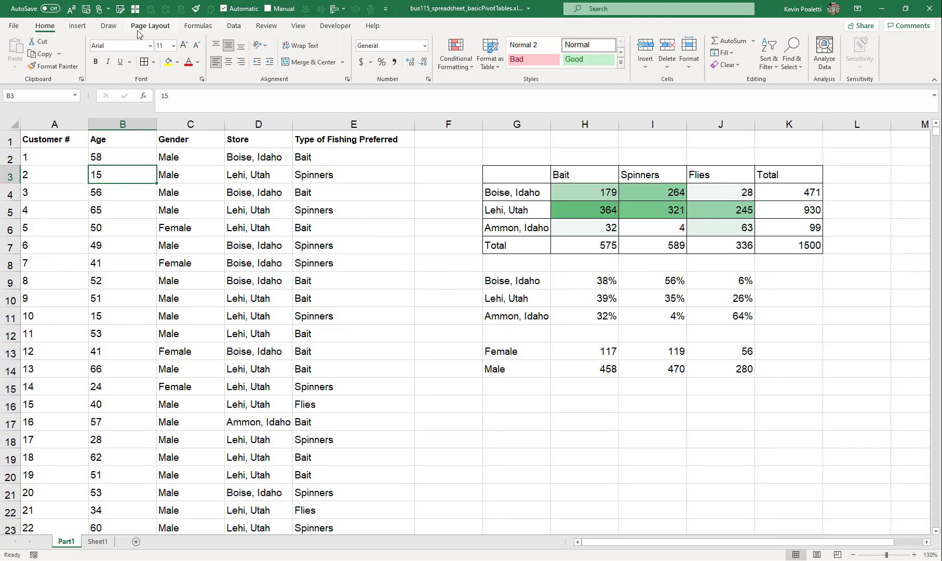
left_click(79, 27)
left_click(17, 48)
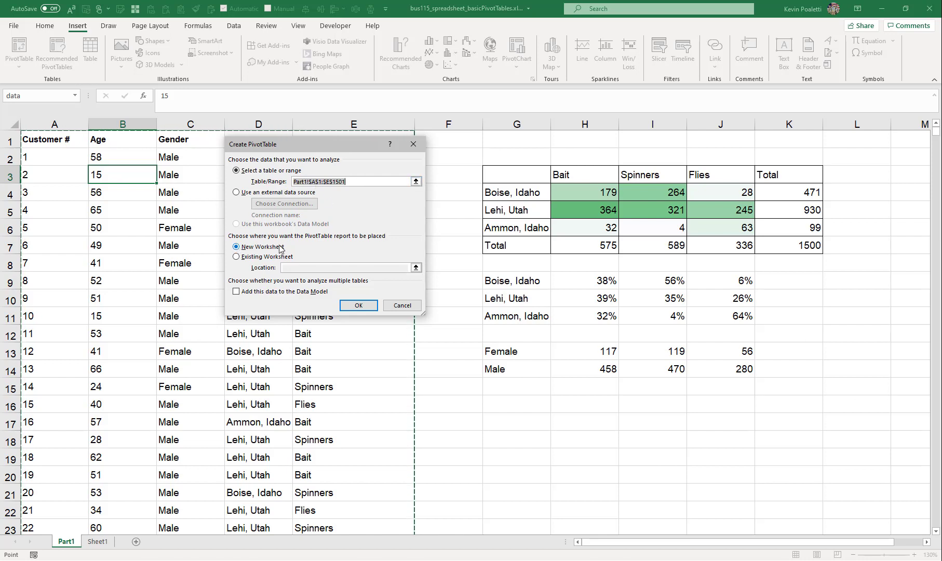
left_click(357, 305)
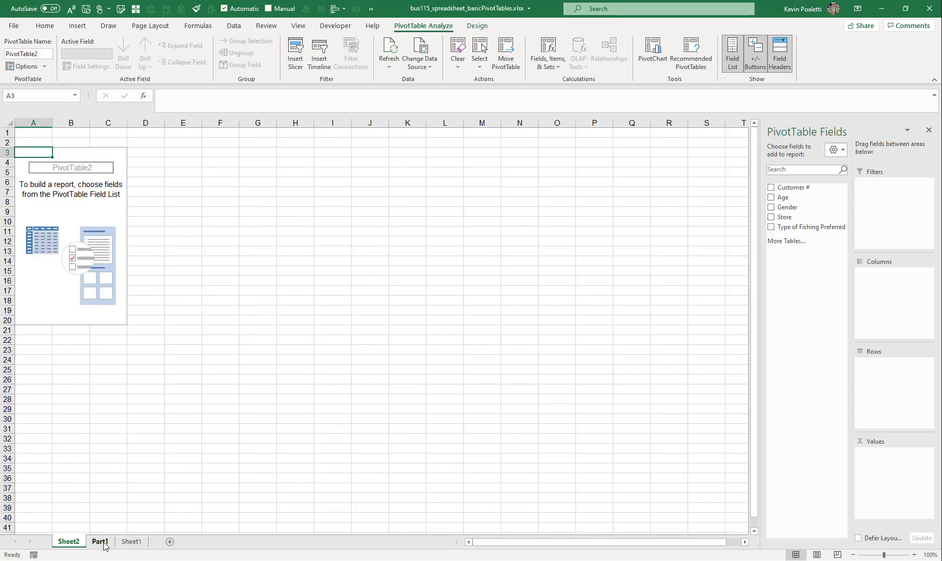
left_click_drag(151, 543, 150, 543)
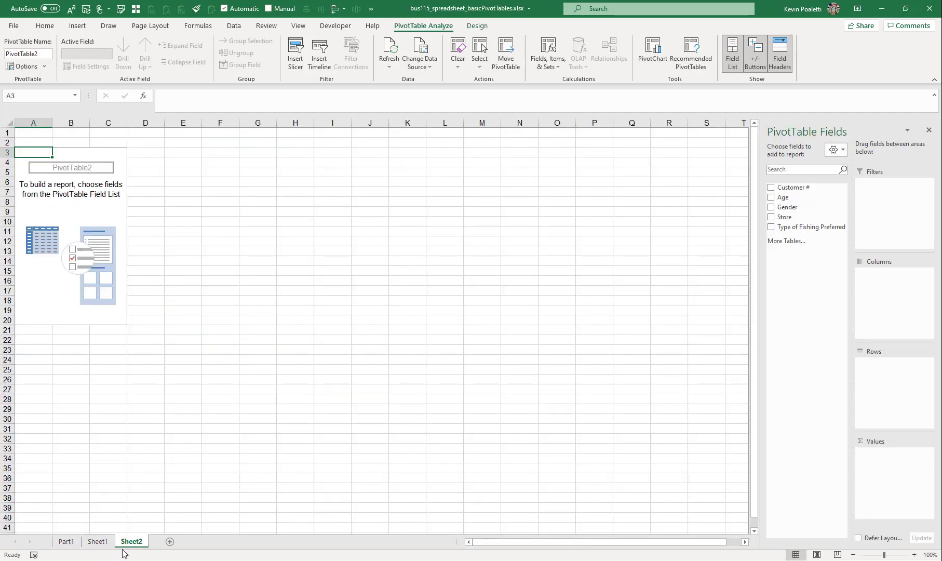
On Sheet1, widen the field list and add Store to both the PivotTable's rows and values
left_click(97, 541)
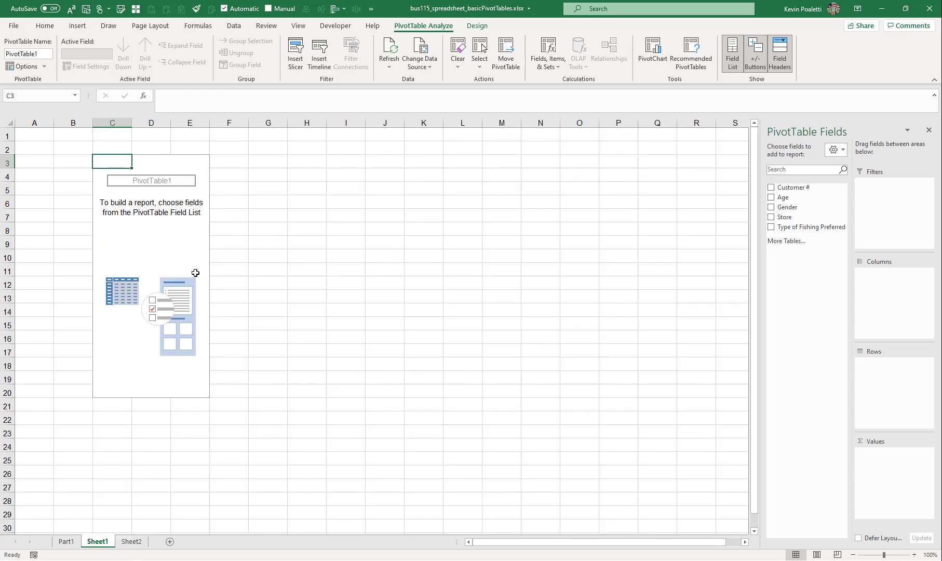
left_click_drag(761, 205, 587, 202)
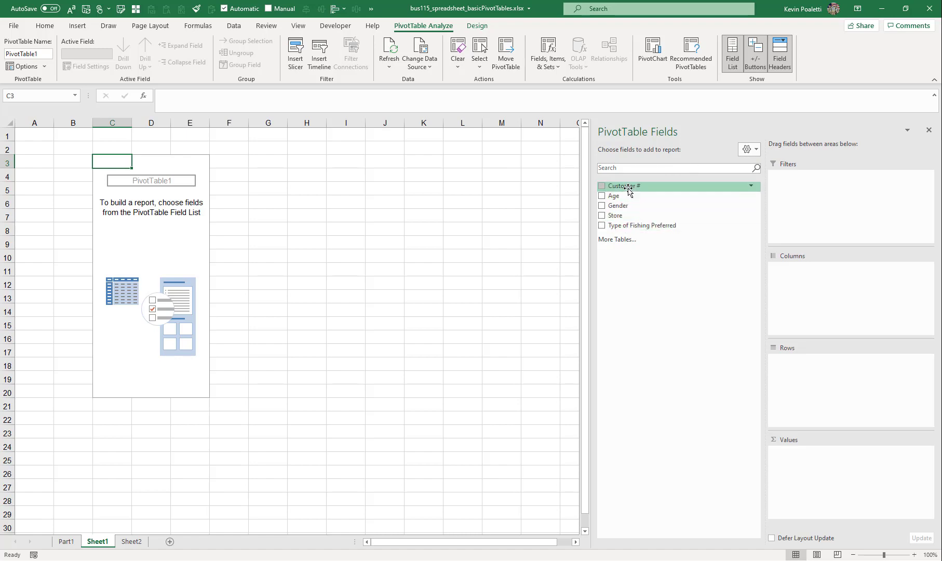
left_click(66, 541)
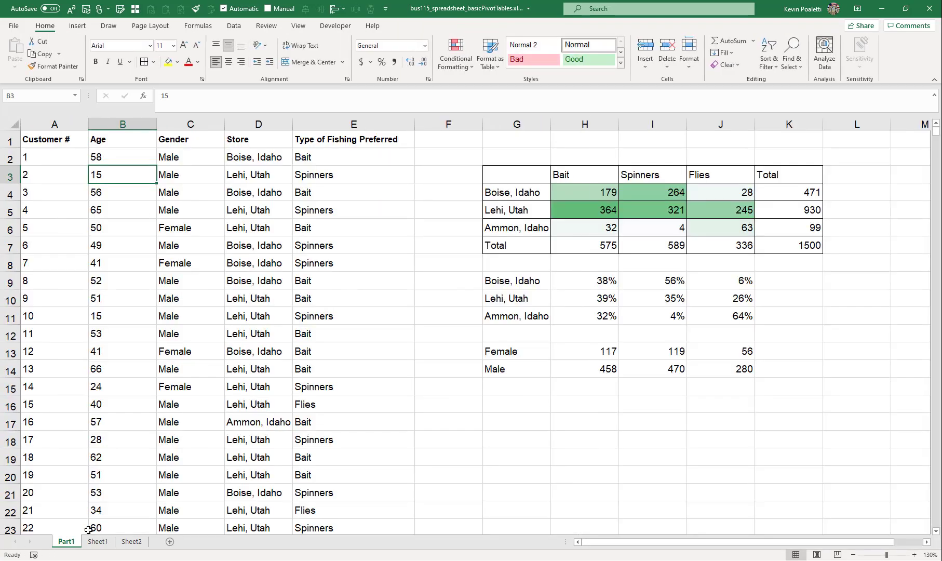
left_click(97, 541)
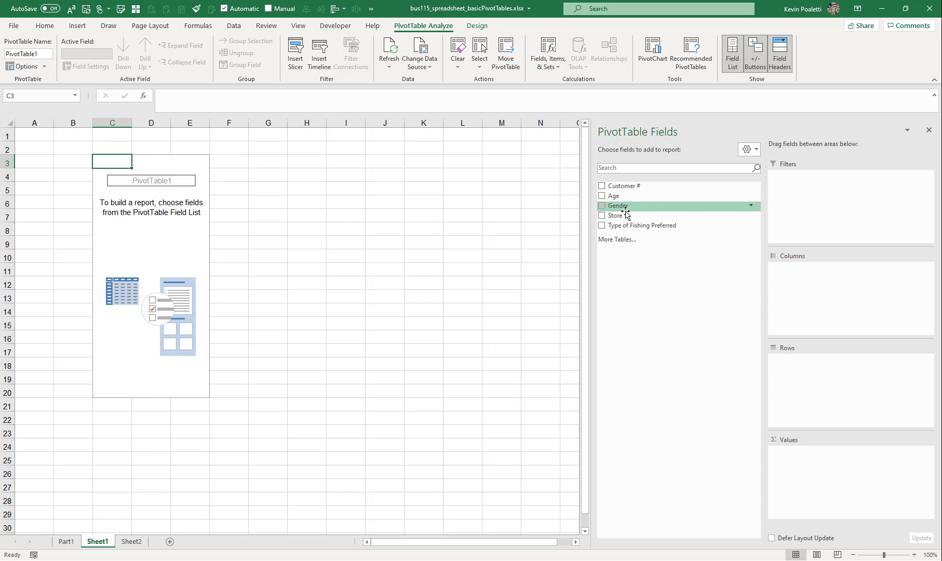
left_click_drag(626, 216, 784, 360)
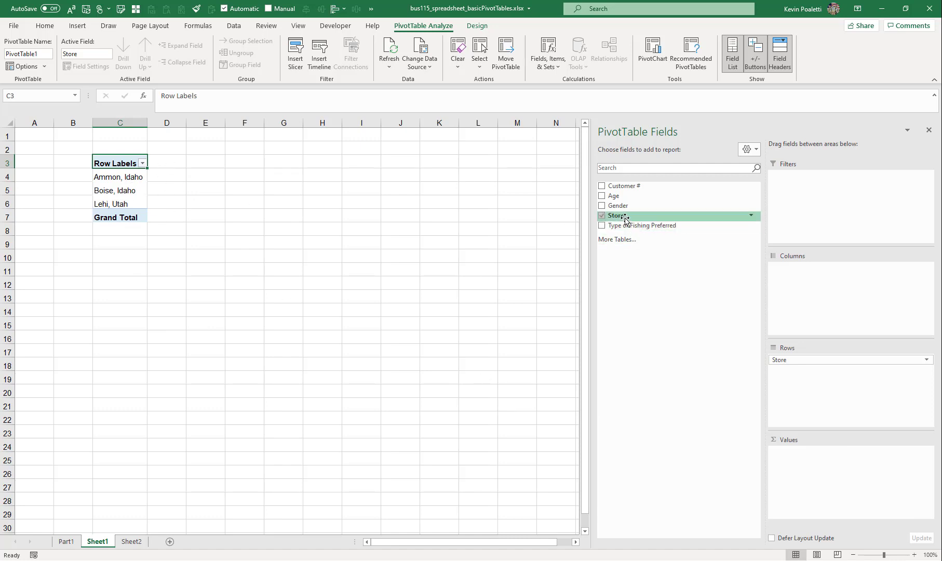
left_click_drag(631, 217, 811, 471)
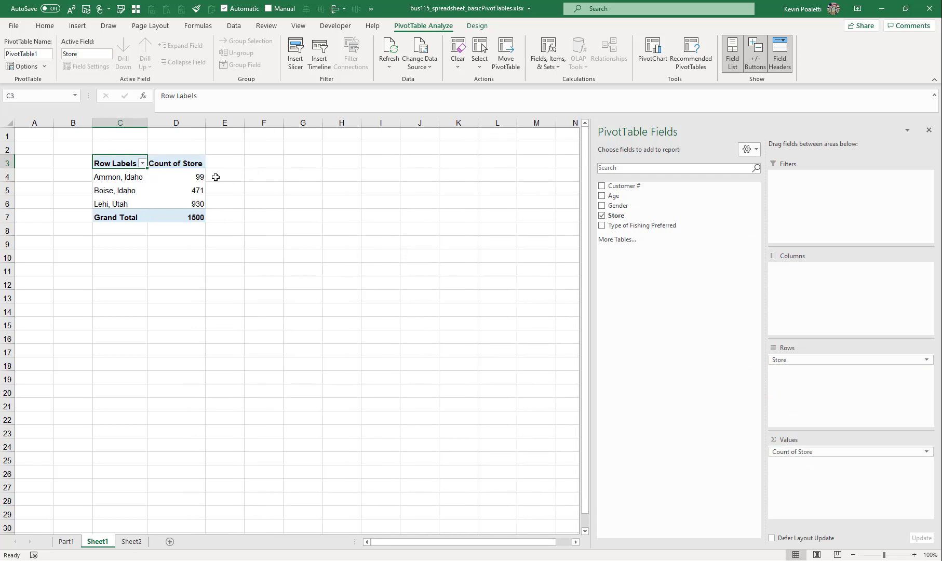
Compare the PivotTable's store counts with the formula summary on Part1
left_click(198, 172)
left_click(187, 191)
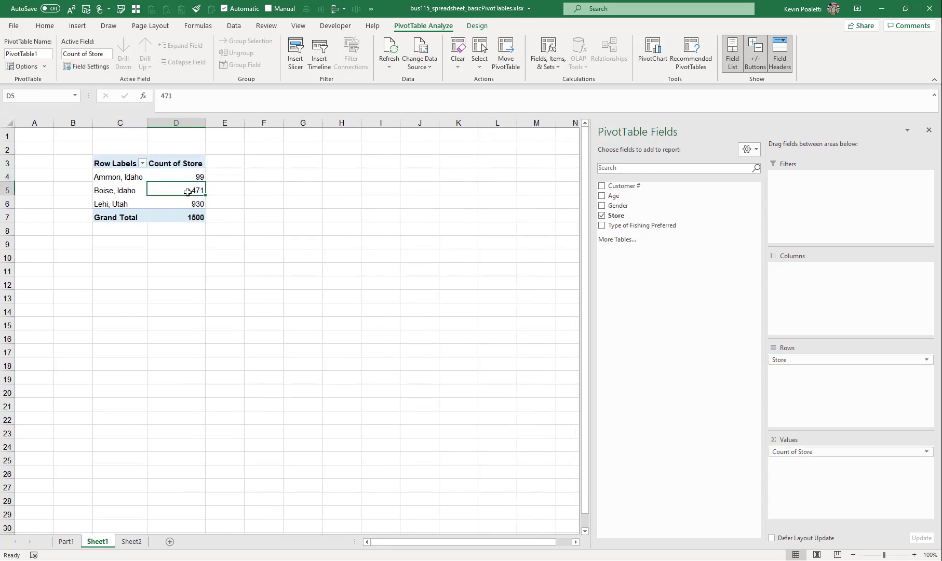
left_click(185, 204)
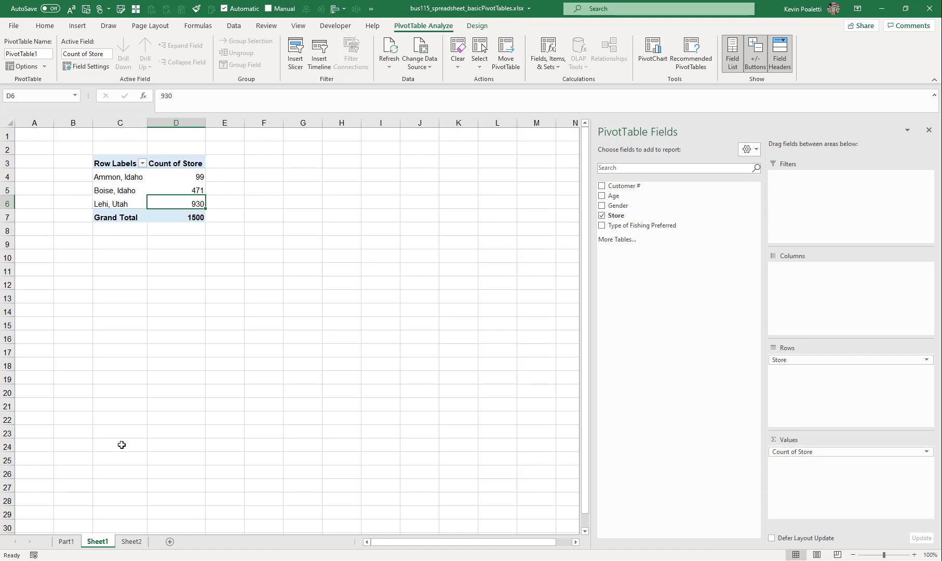
left_click(66, 540)
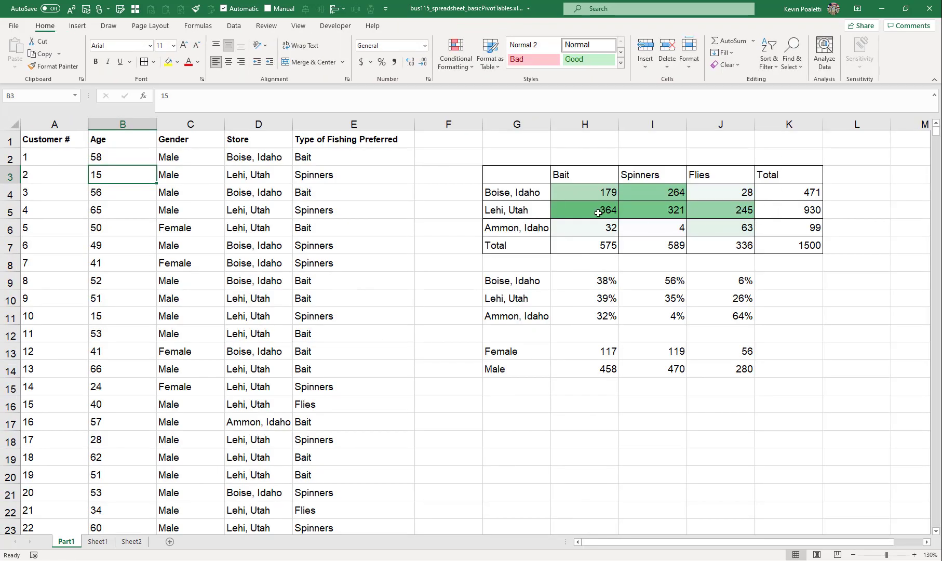
left_click(98, 541)
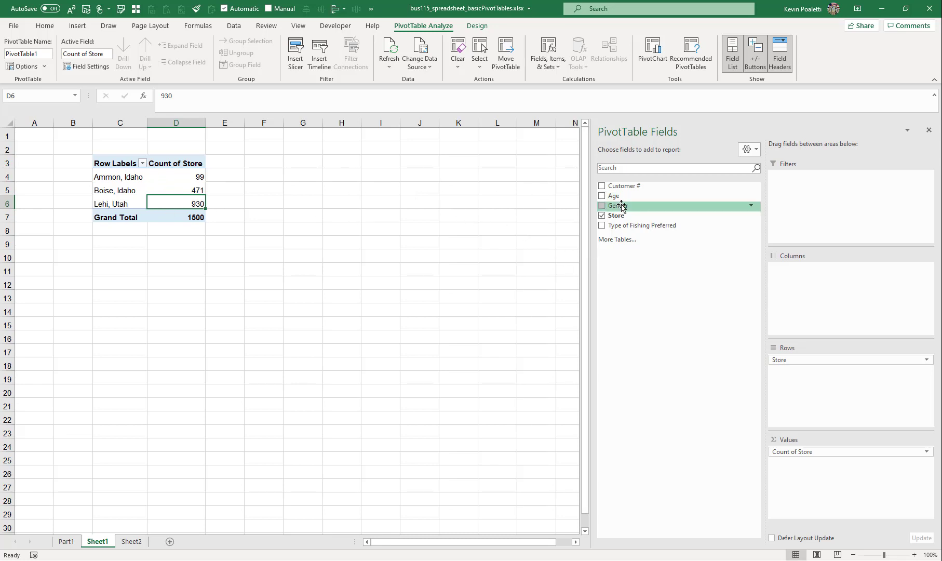
Add Age to the PivotTable values and summarize it as Average
left_click_drag(623, 197, 808, 480)
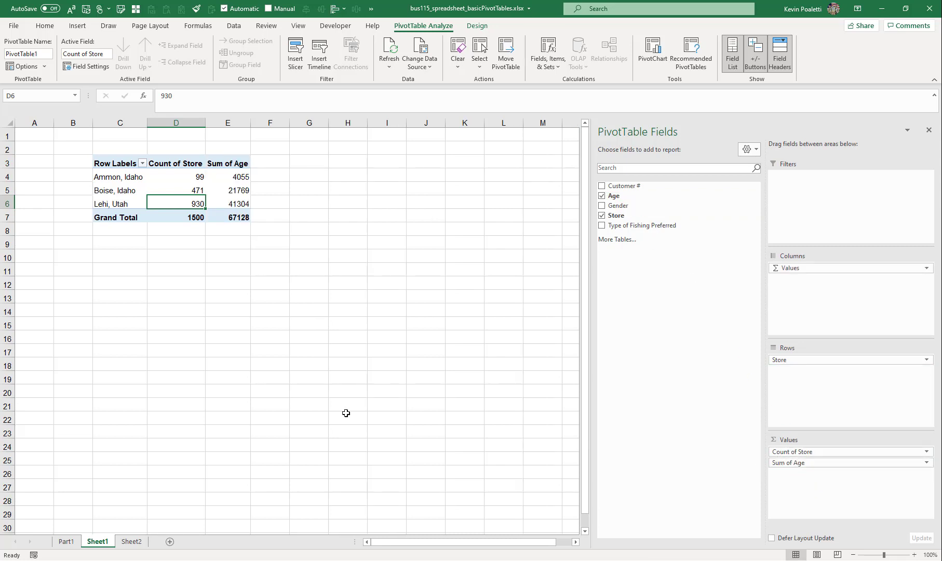
left_click(807, 463)
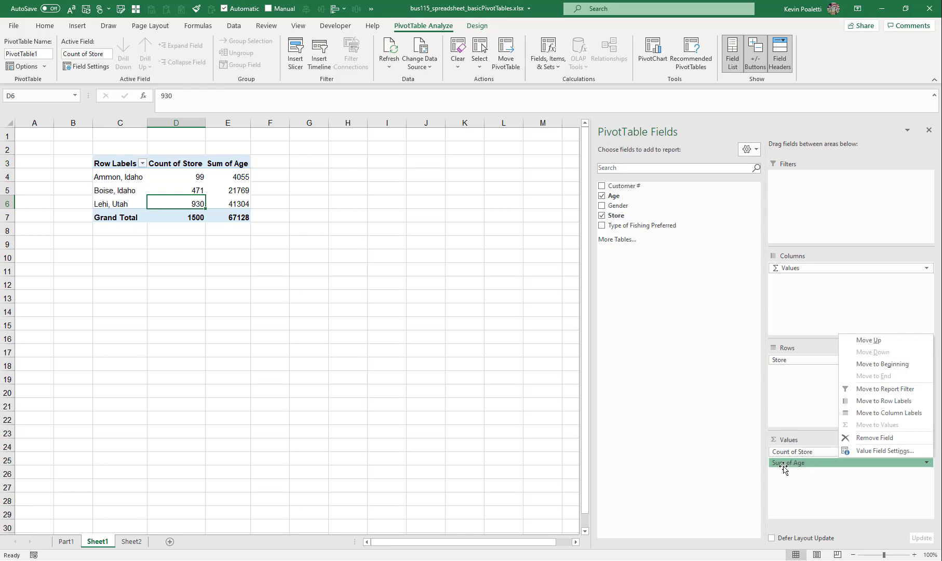
left_click(872, 451)
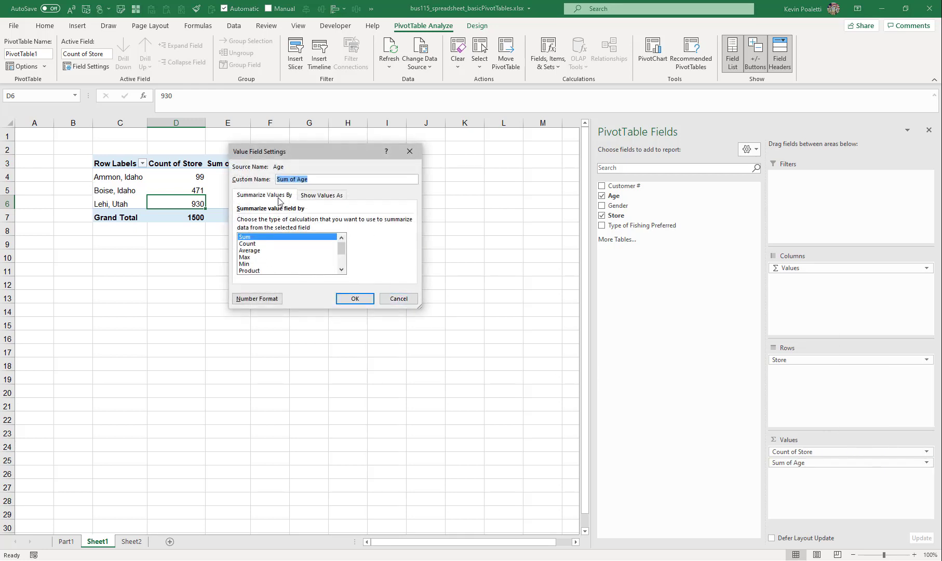
left_click(242, 250)
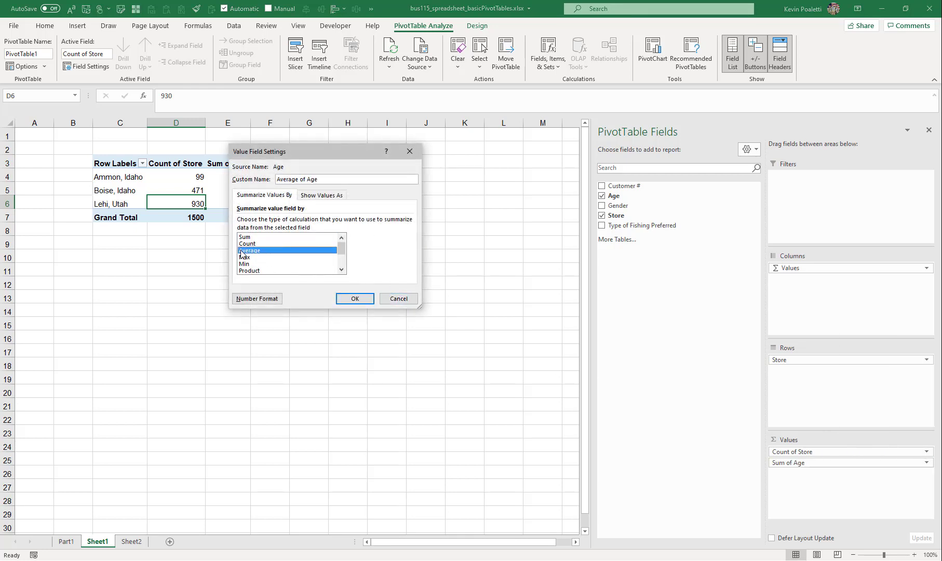
left_click(356, 299)
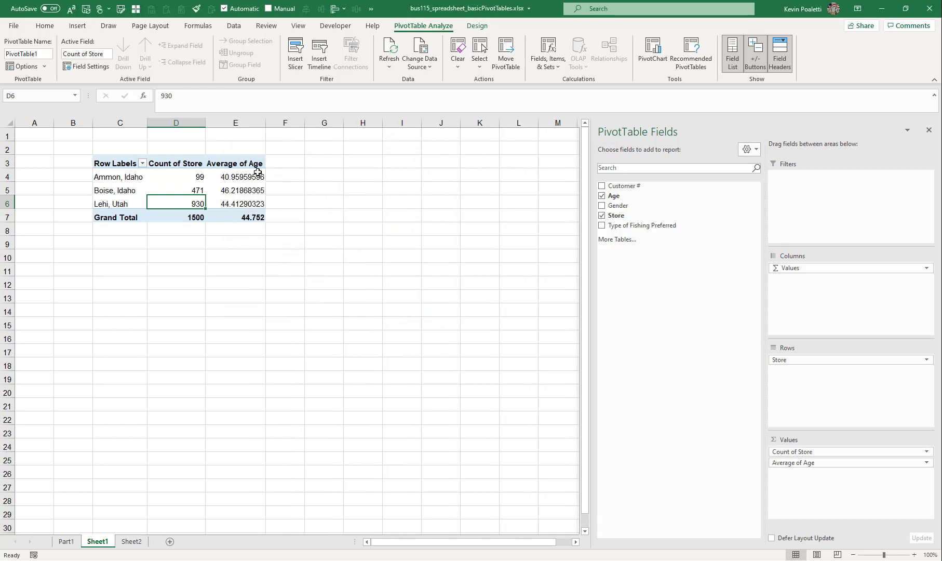
Format the average ages in E4:E7 with the Number format to two decimal places
left_click_drag(254, 172, 252, 218)
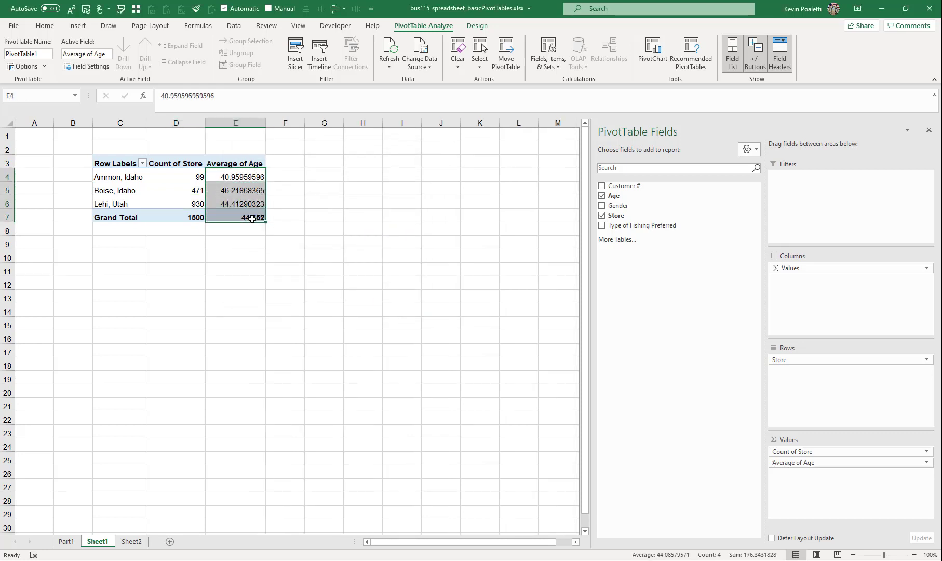
key("ctrl+shift+1")
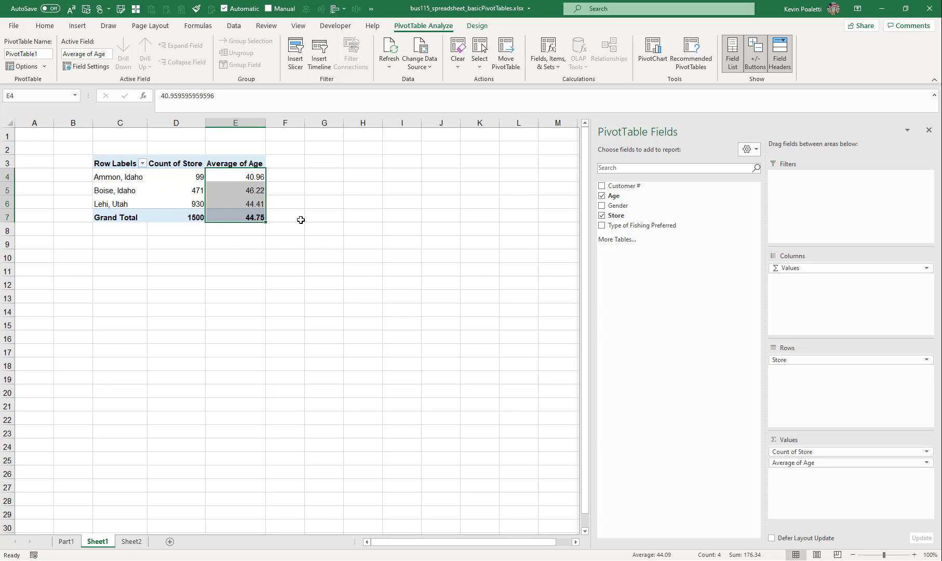
left_click(126, 179)
left_click(127, 188)
left_click(260, 188)
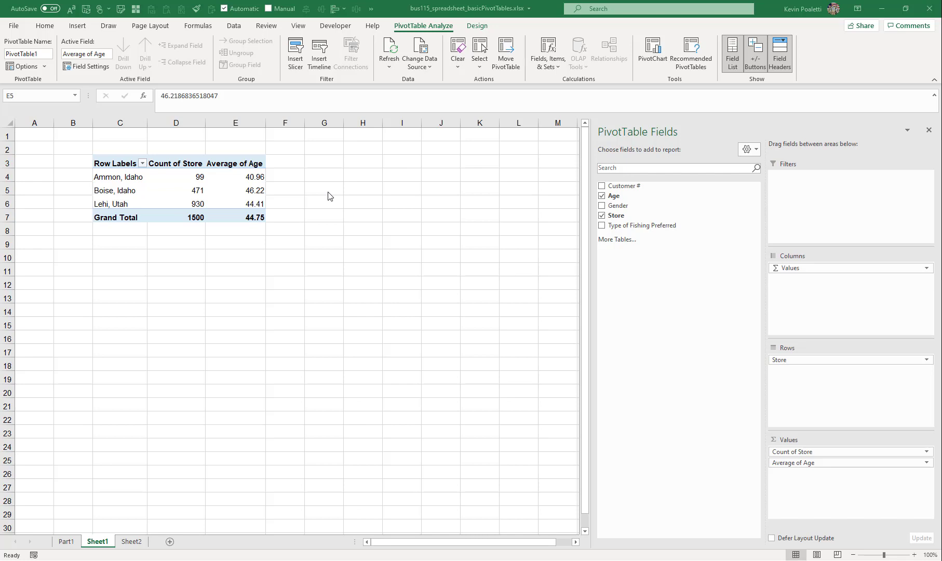
Review the available summary functions in the Age value field settings
left_click(925, 462)
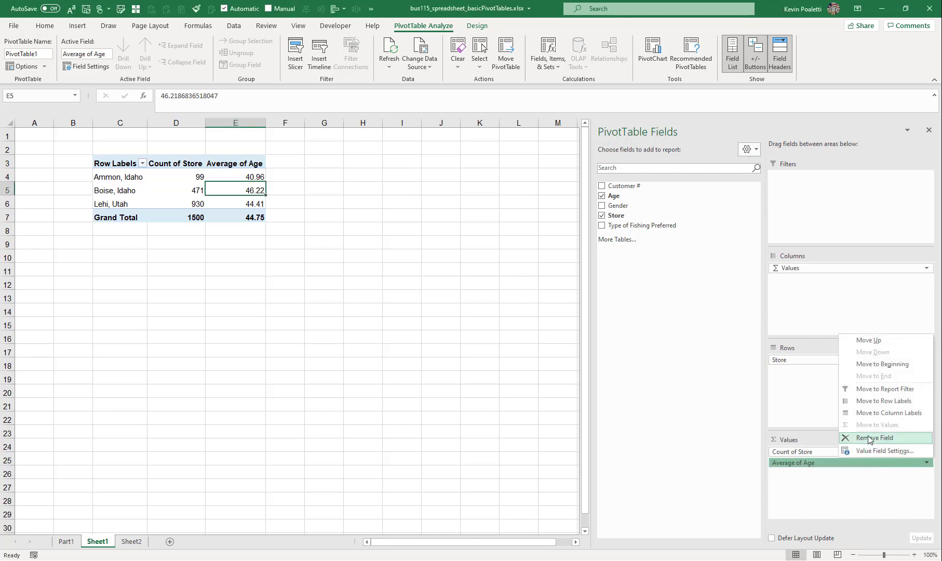
left_click(878, 450)
left_click(275, 238)
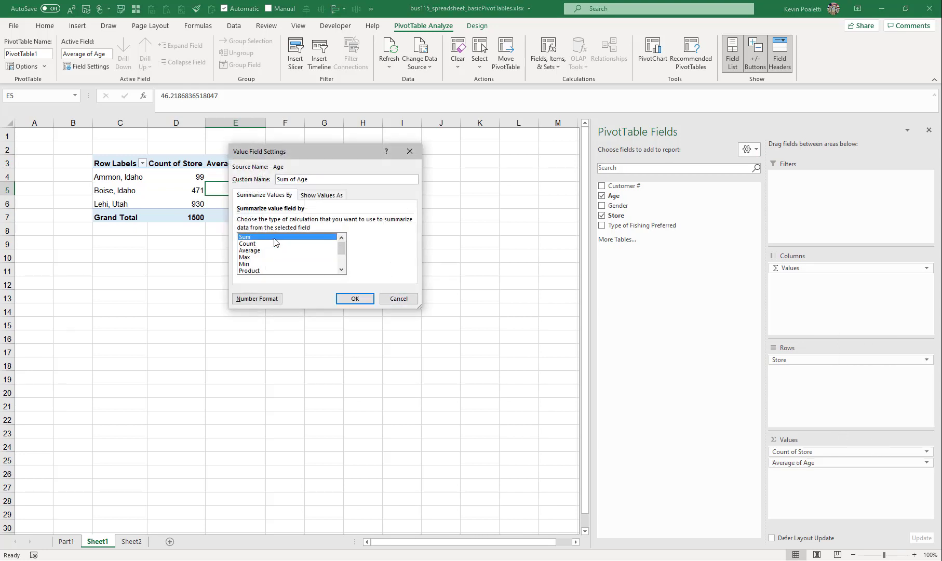
left_click(262, 243)
left_click(257, 250)
left_click(255, 257)
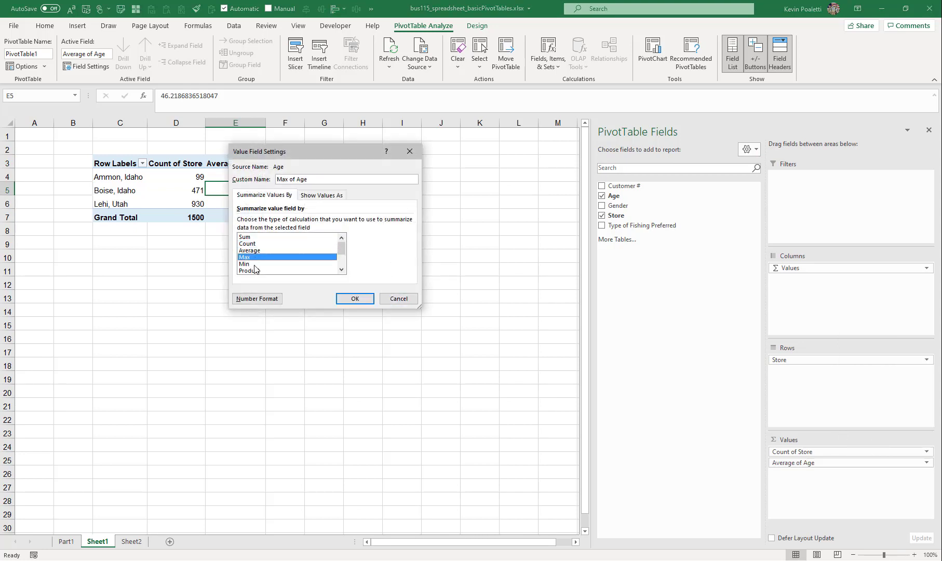
left_click(255, 263)
left_click(258, 270)
left_click(341, 270)
left_click(341, 270)
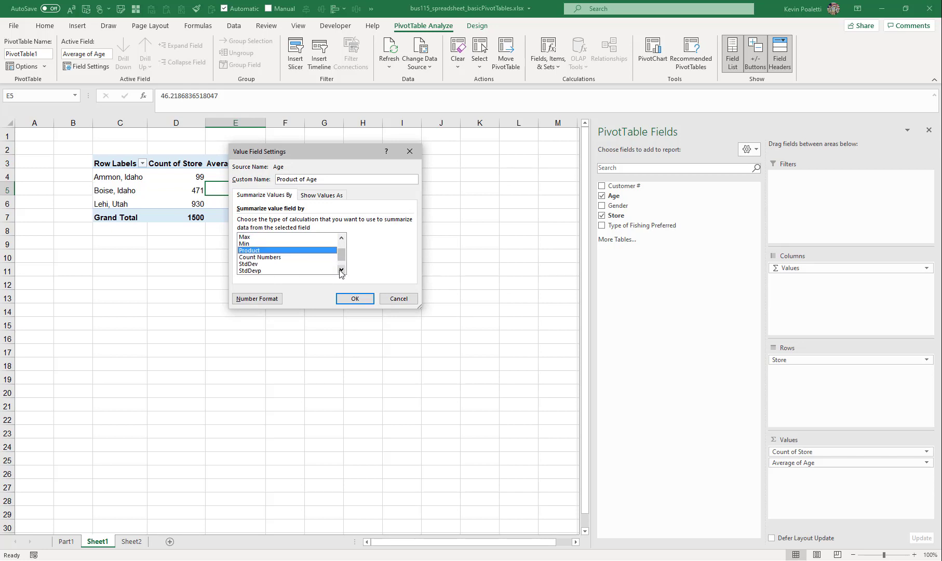
left_click(277, 258)
left_click(263, 263)
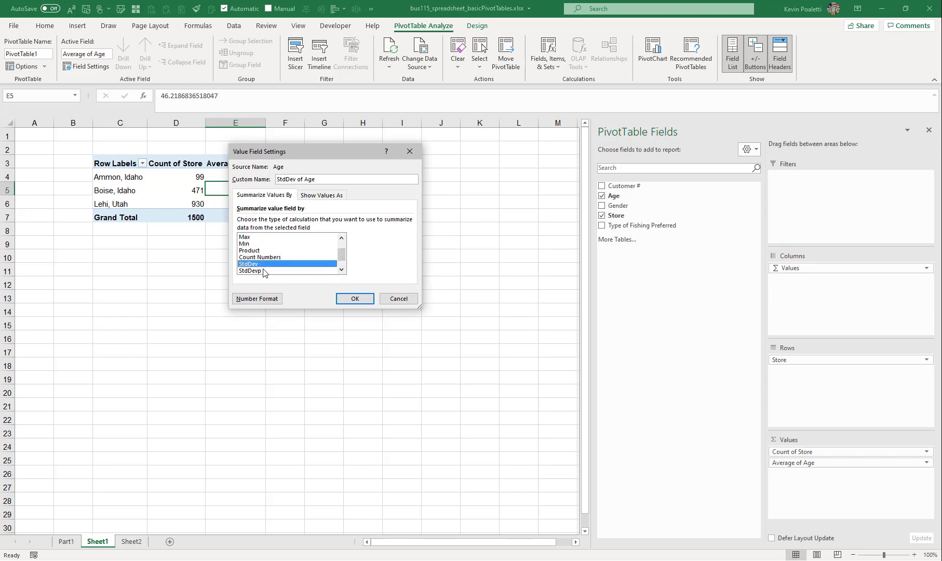
left_click(263, 271)
left_click(341, 269)
left_click(341, 269)
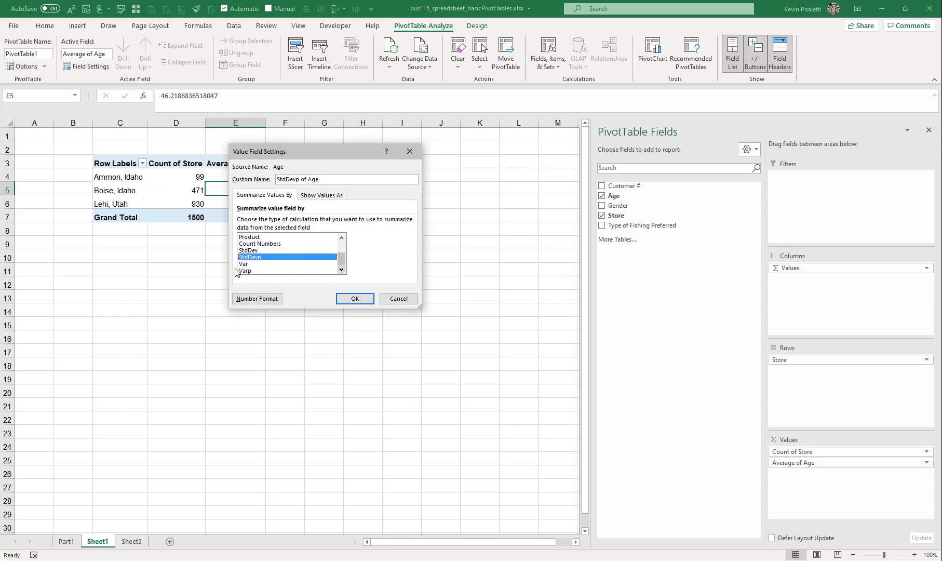
left_click(243, 264)
left_click(261, 271)
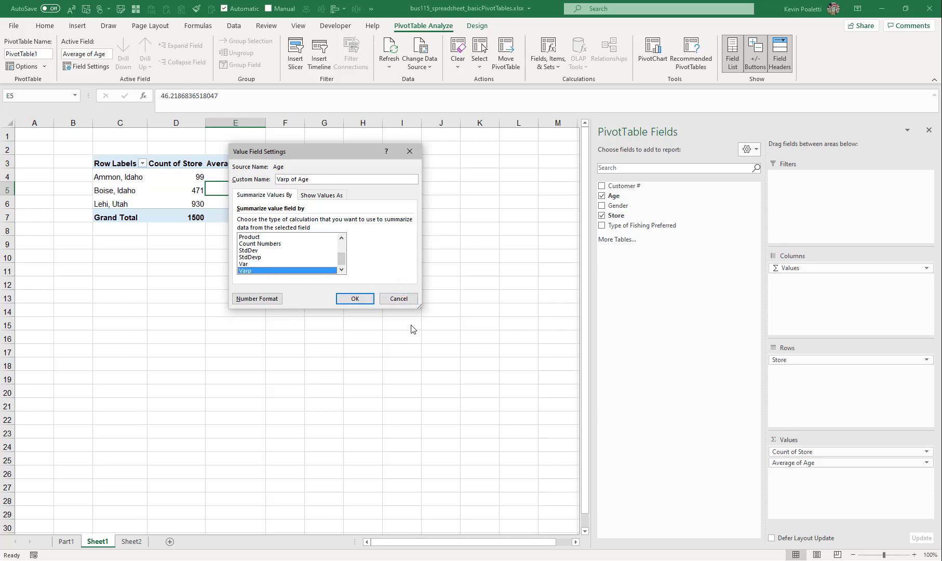
left_click(399, 299)
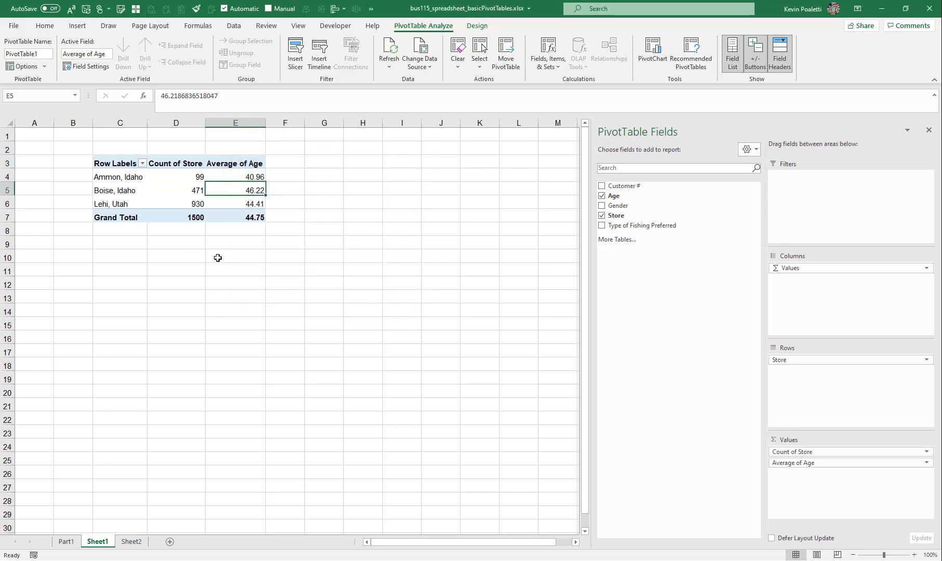
left_click(171, 175)
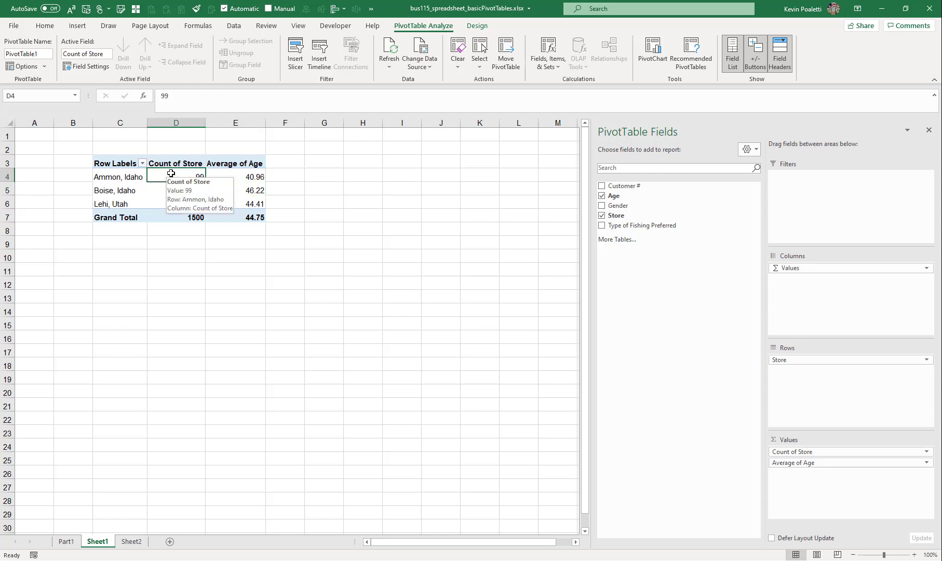
left_click(171, 164)
mouse_move(174, 177)
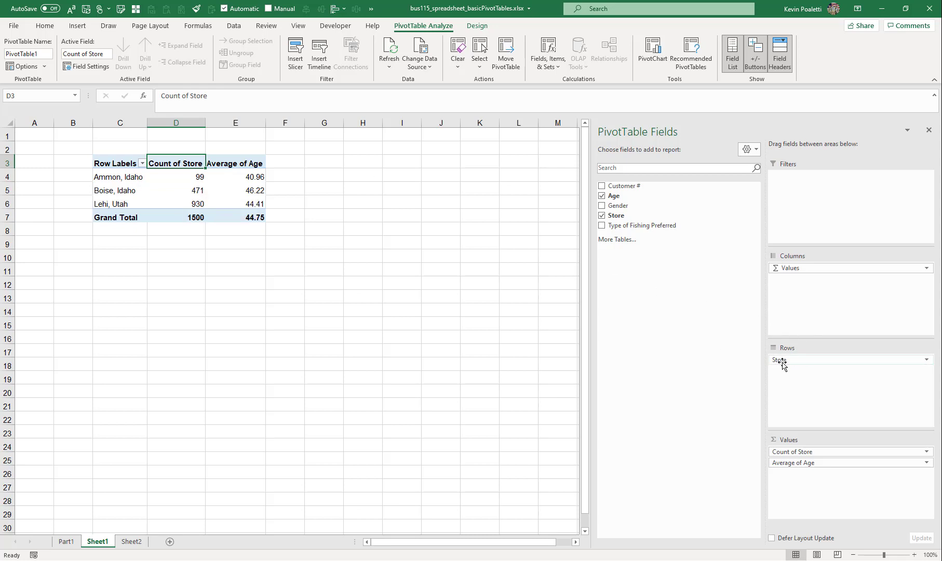
left_click_drag(783, 365, 829, 370)
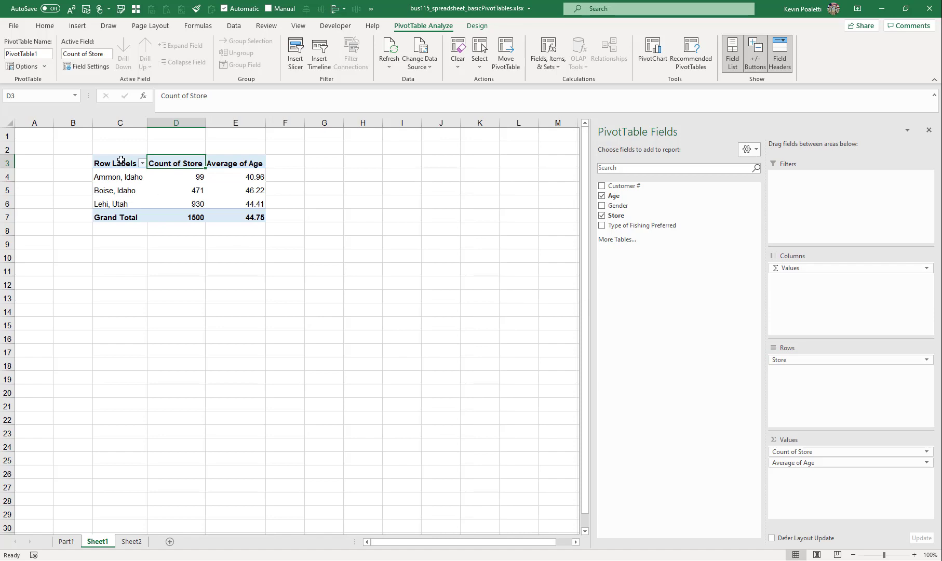
Copy the PivotTable in C3:E7 and paste it into cell M3 on the Part1 sheet
left_click_drag(127, 163, 238, 212)
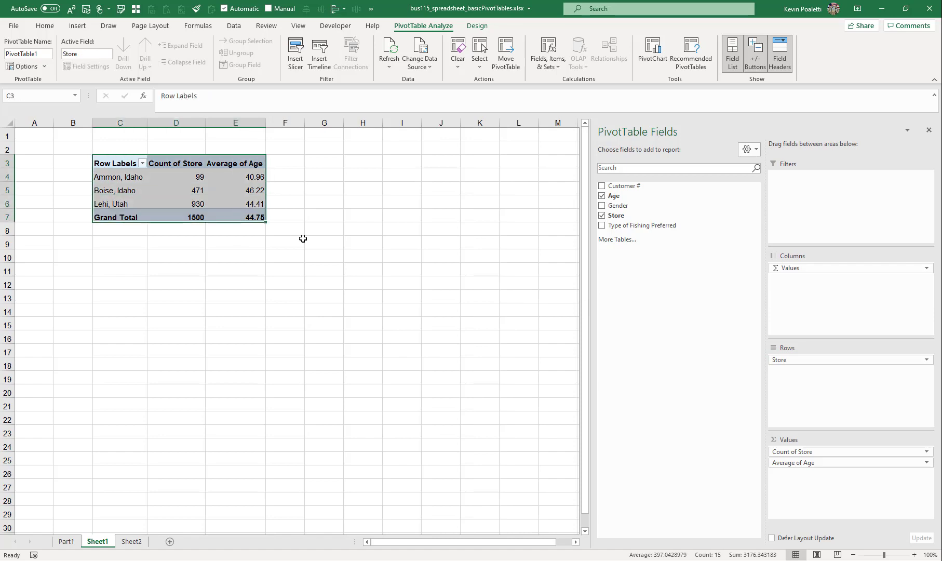
key("ctrl+c")
left_click(66, 542)
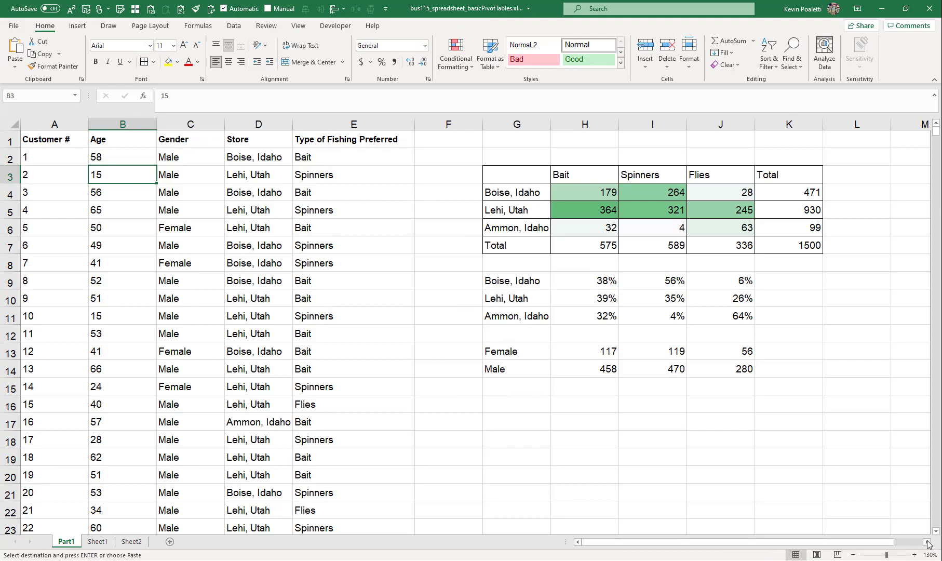
left_click(927, 541)
left_click(926, 542)
left_click(926, 541)
left_click(927, 542)
left_click(926, 541)
left_click(926, 541)
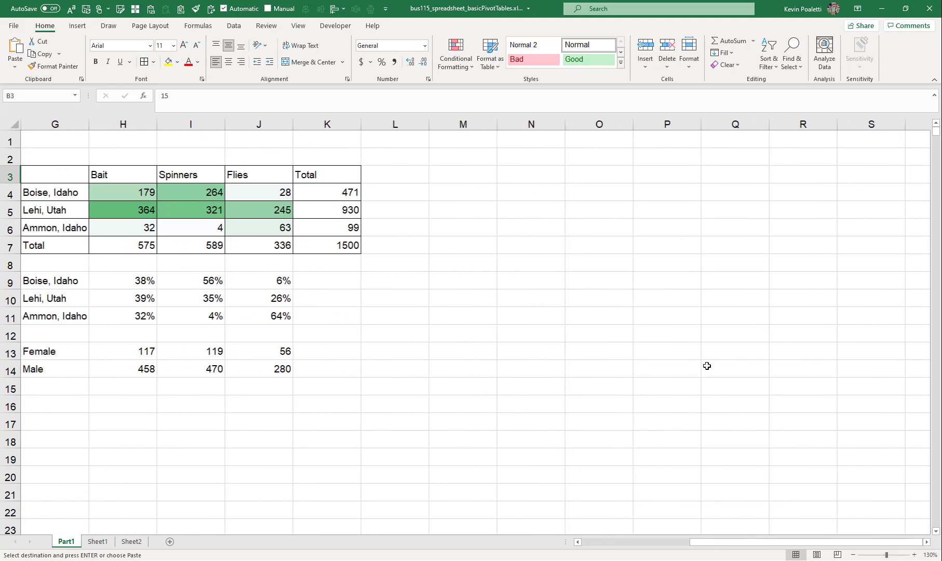
left_click(473, 178)
key("ctrl+v")
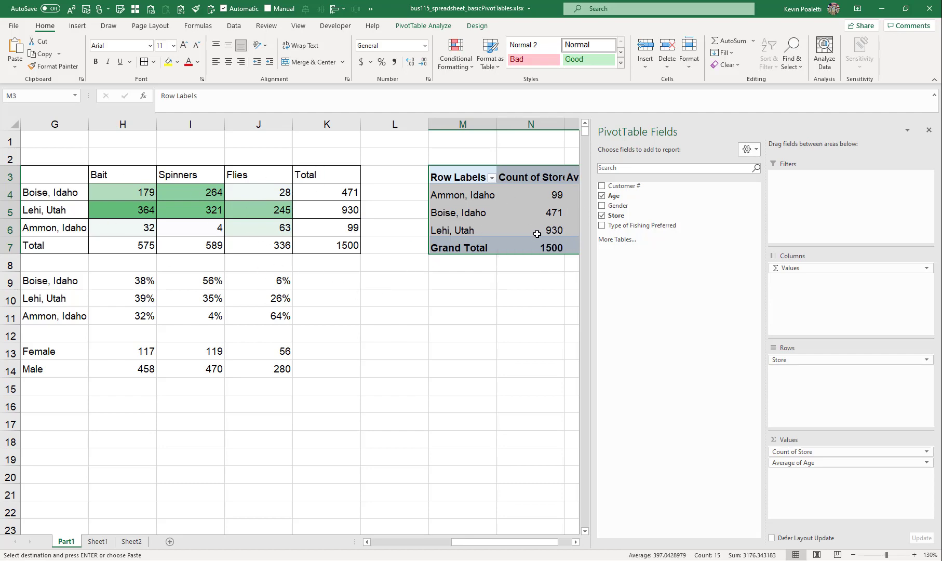
Remove Count of Store from the pasted PivotTable's values, then clear all of its fields
scroll(507, 218, "down", 2, "ctrl")
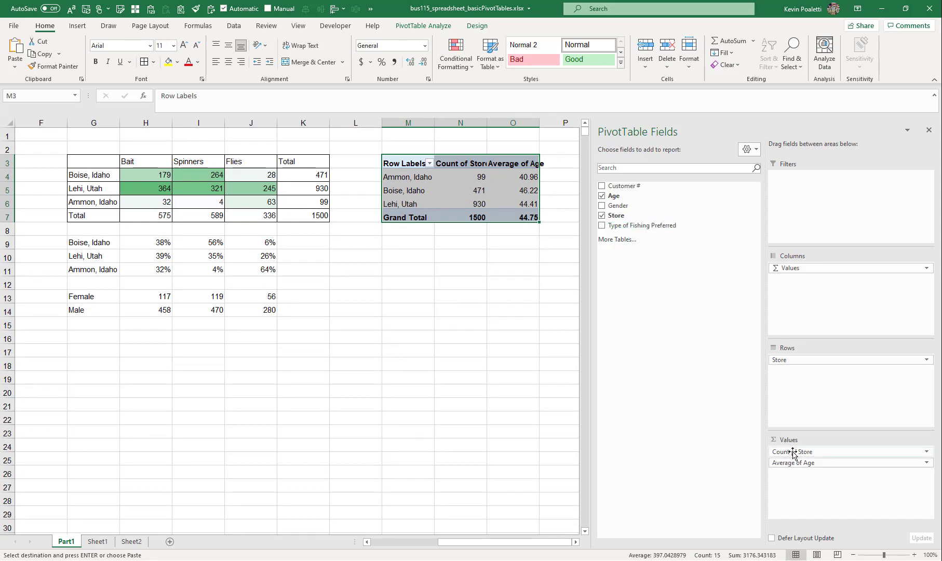
left_click_drag(786, 446, 697, 392)
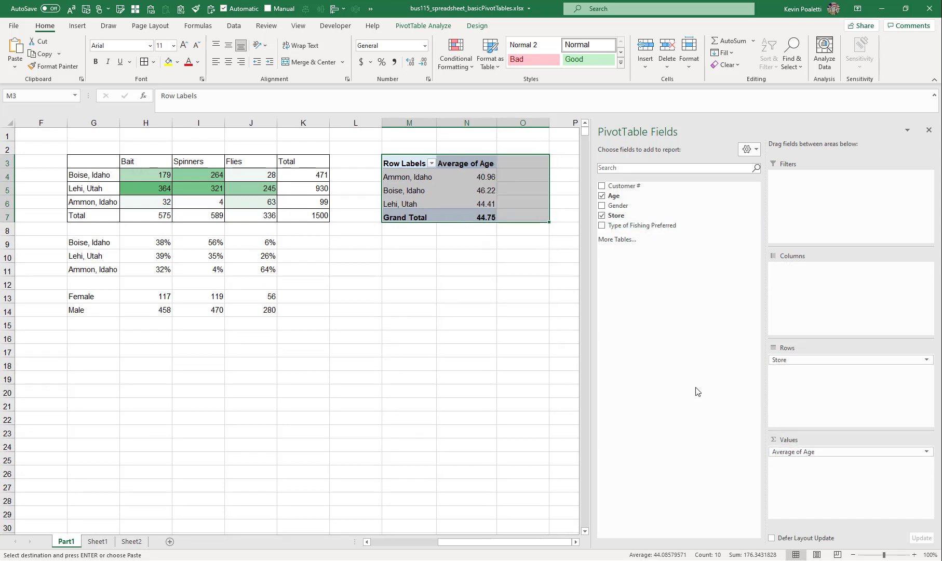
left_click(445, 174)
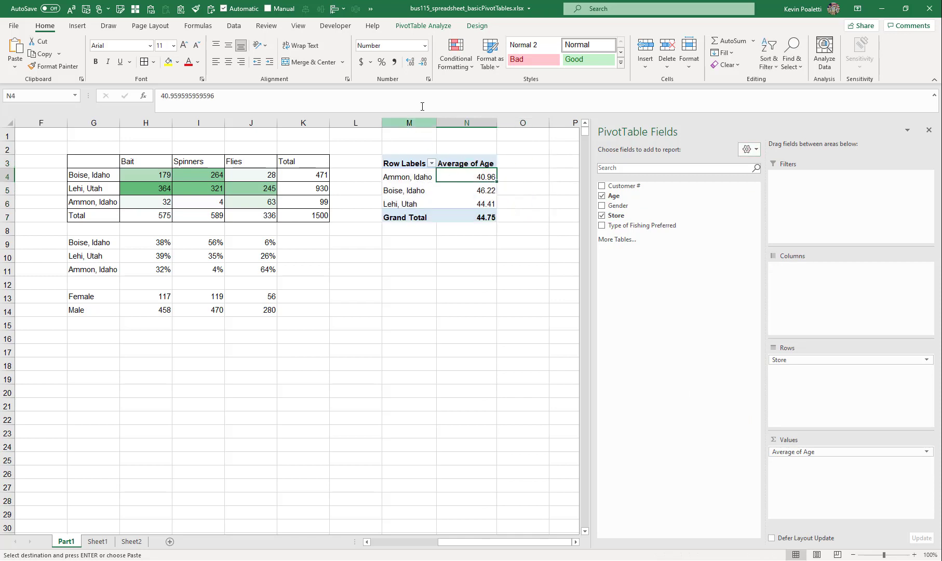
left_click(433, 26)
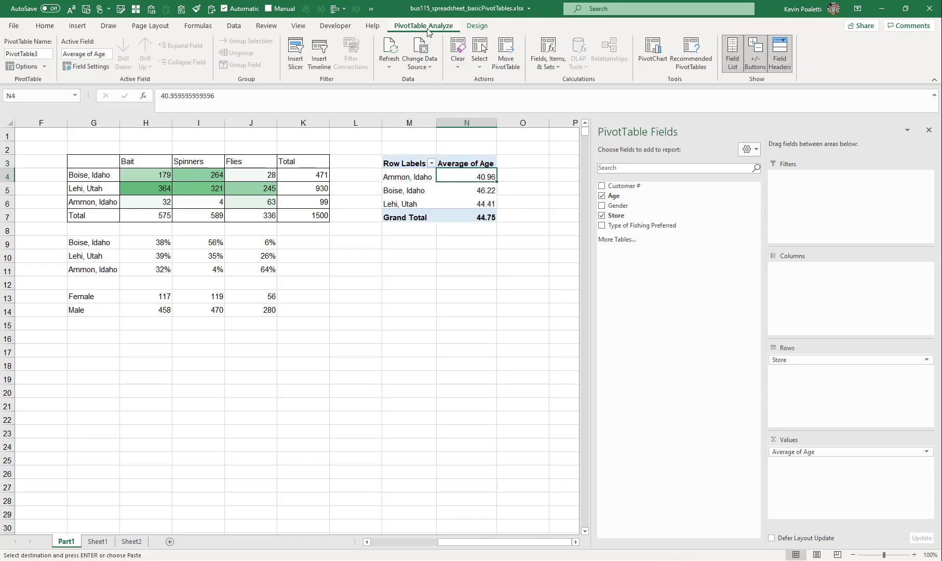
left_click(456, 52)
left_click(472, 79)
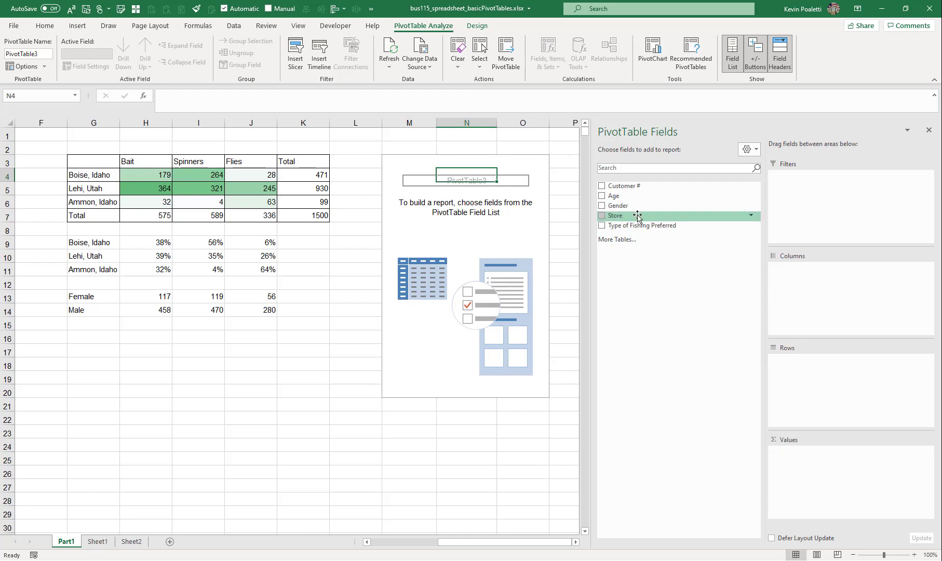
Rebuild the PivotTable with Store as rows, Type of Fishing Preferred as columns, and Count of Store as values
left_click_drag(631, 215, 798, 386)
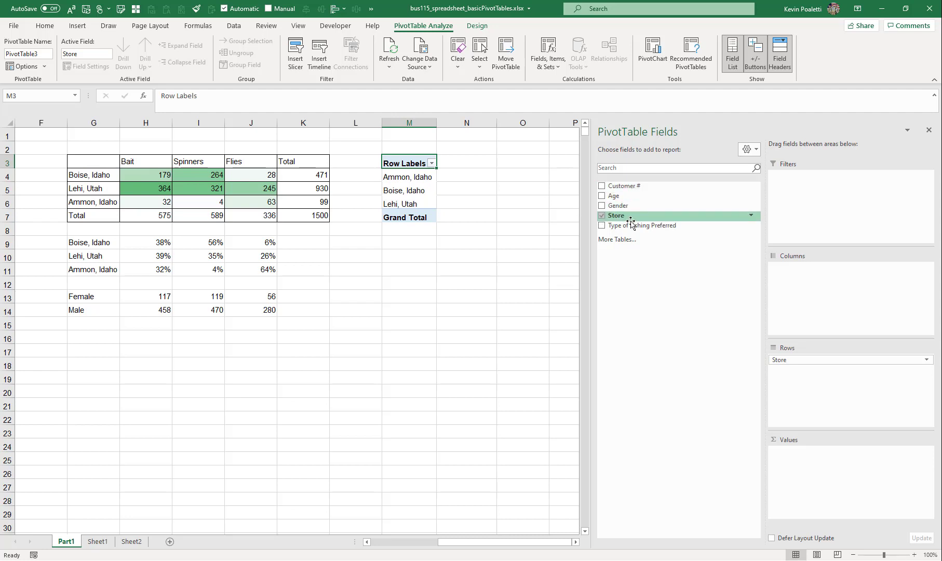
left_click_drag(631, 224, 800, 277)
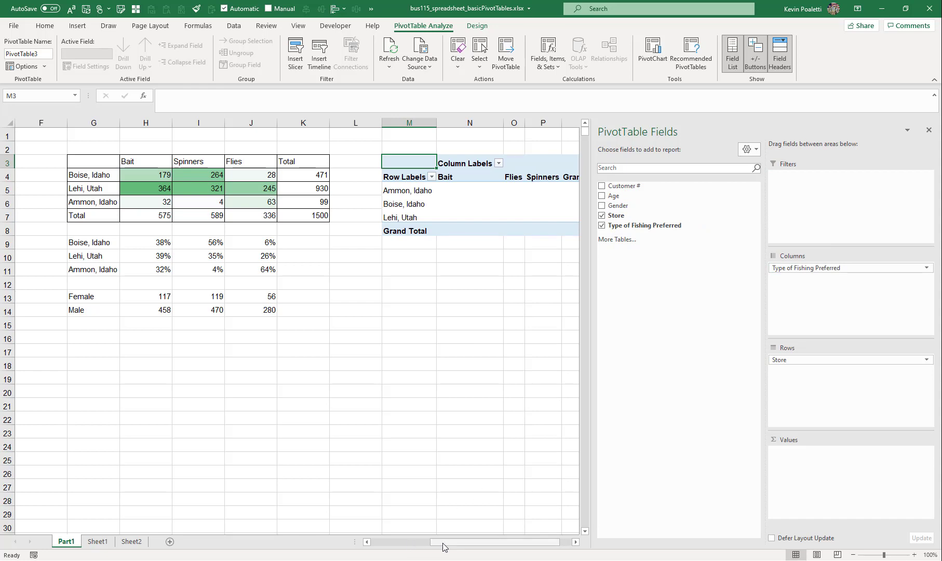
left_click_drag(443, 542, 454, 542)
left_click(438, 161)
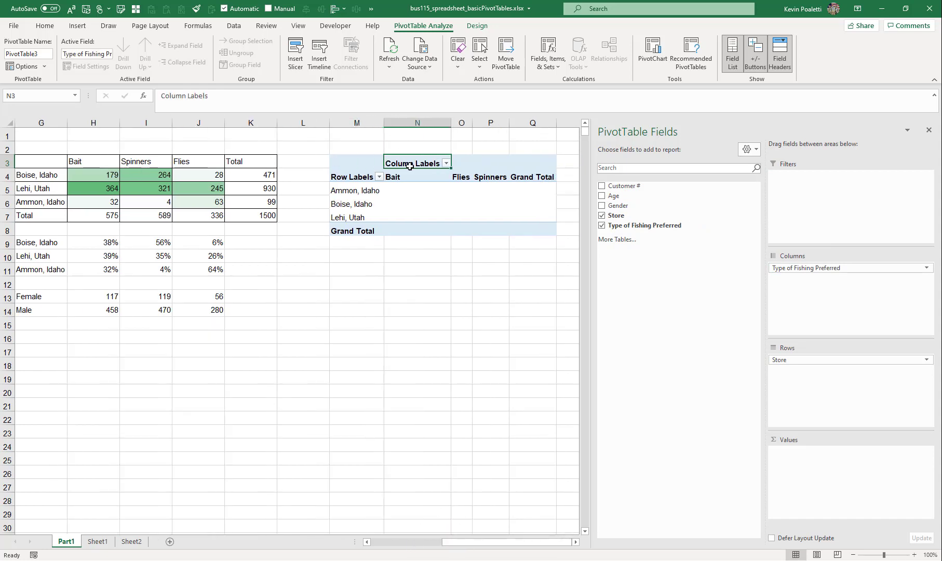
left_click(349, 177)
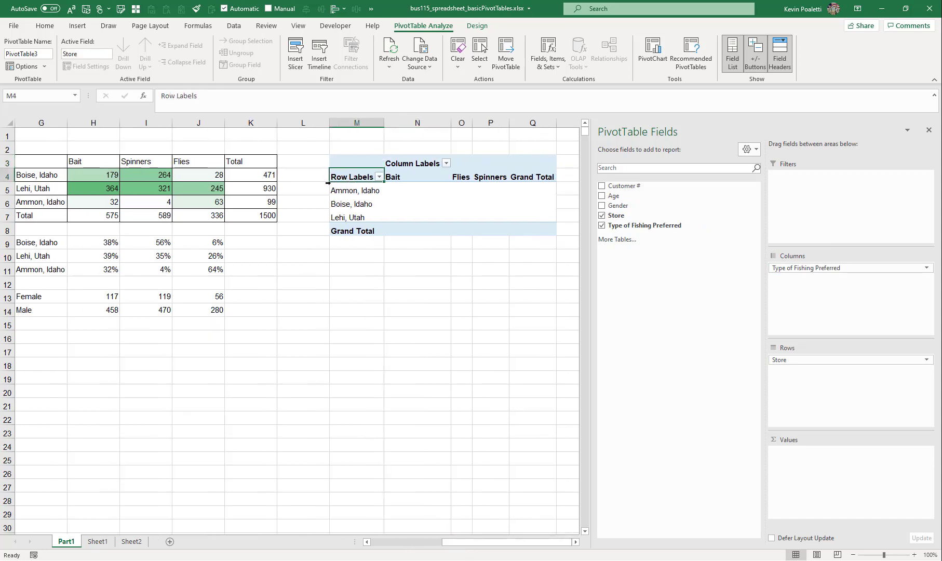
left_click_drag(405, 187, 536, 217)
left_click(540, 177)
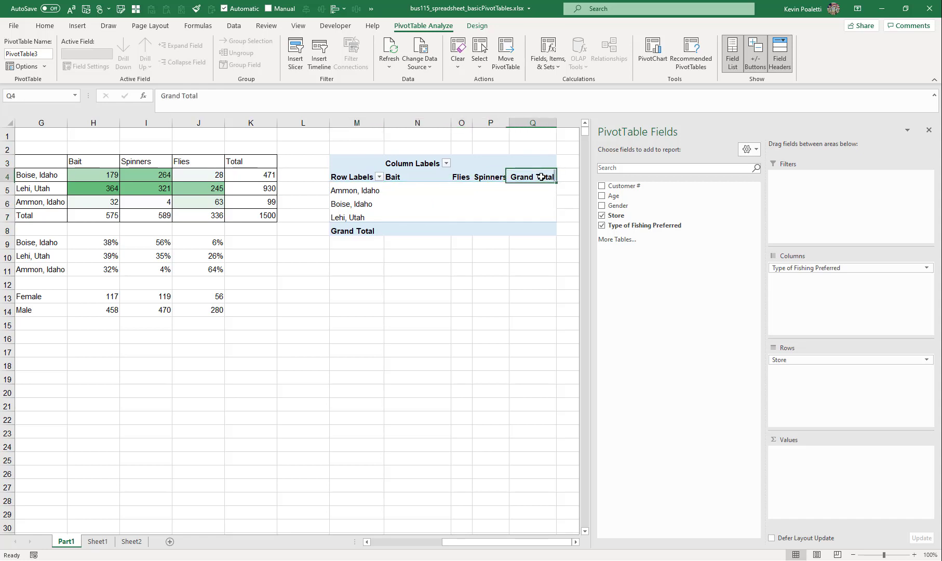
left_click_drag(358, 190, 358, 217)
left_click(358, 229)
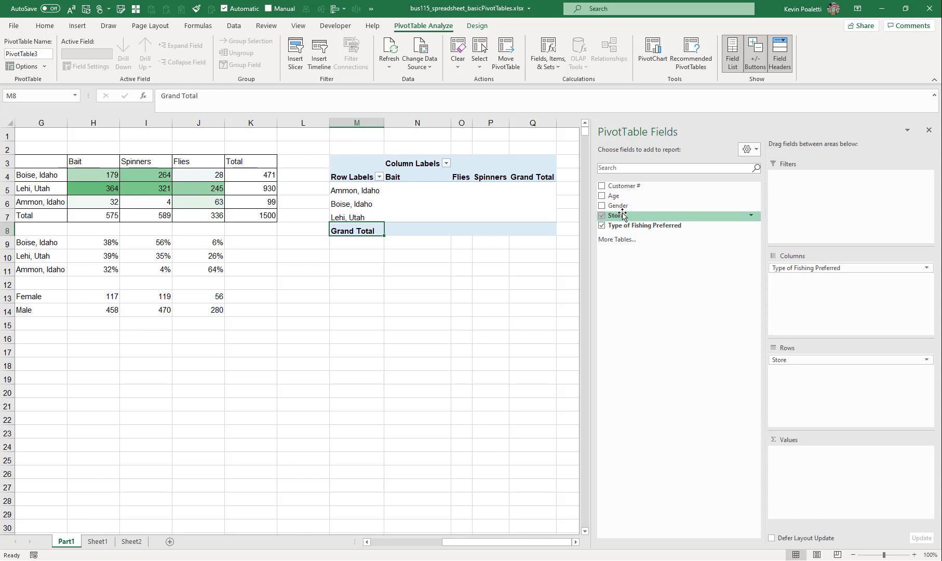
left_click_drag(617, 219, 778, 477)
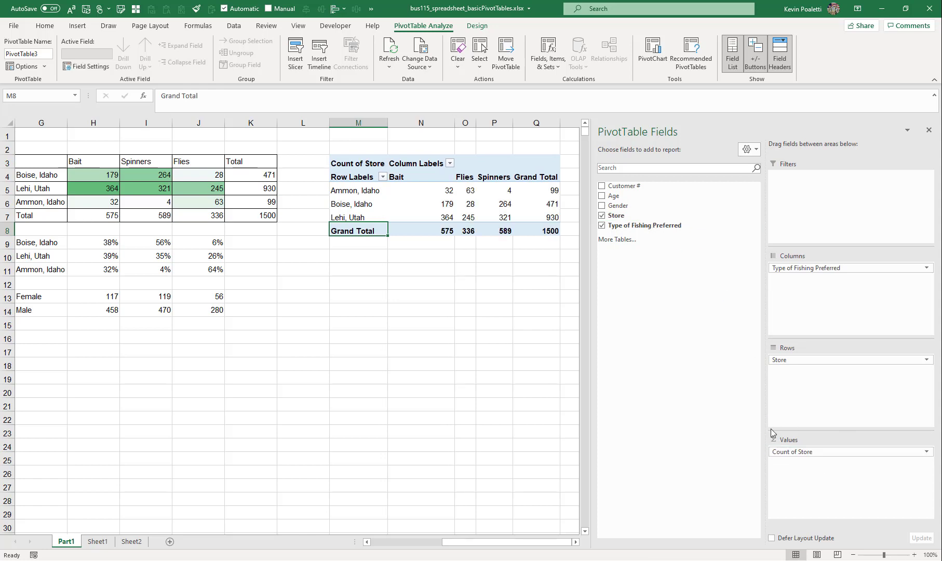
Reorder the store rows to Boise, Idaho, then Lehi, Utah, then Ammon, Idaho, matching the formula table
left_click(341, 203)
left_click(347, 203)
left_click(335, 204)
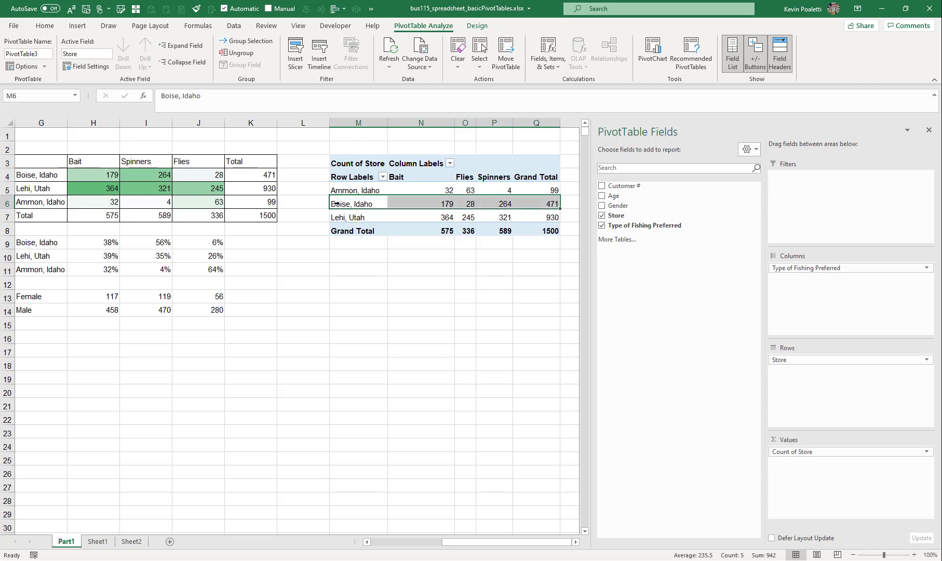
left_click_drag(348, 205, 353, 187)
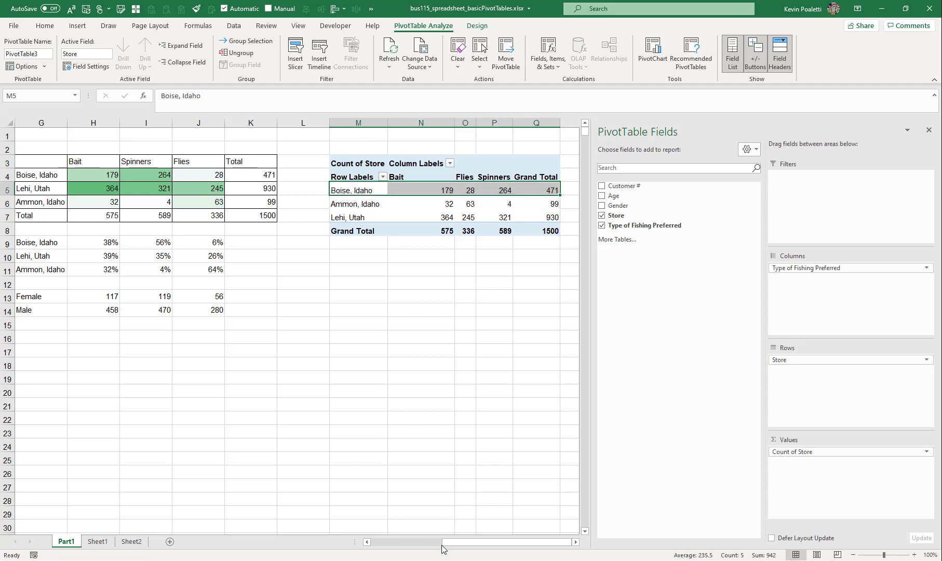
mouse_move(444, 542)
left_mouse_down()
mouse_move(432, 543)
mouse_move(441, 541)
left_mouse_up()
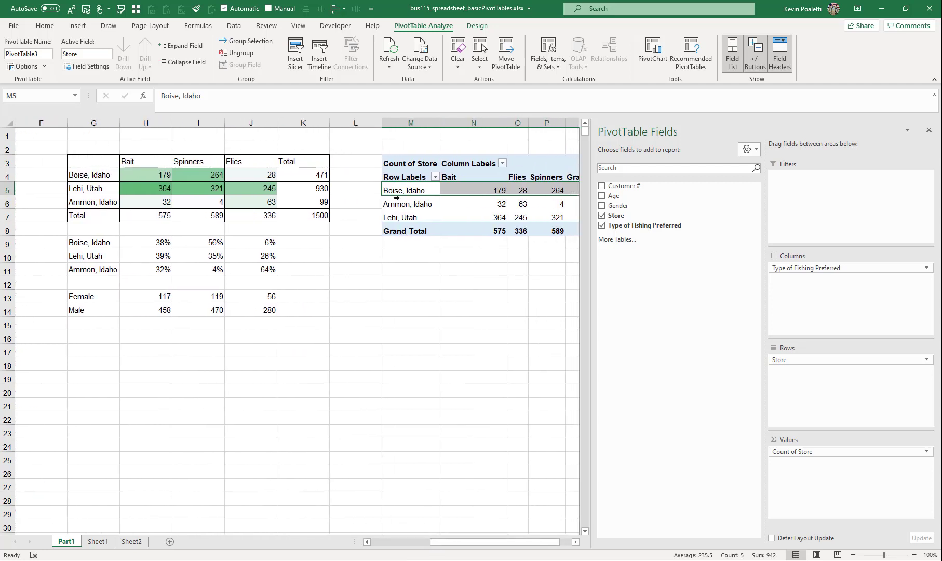
left_click(402, 188)
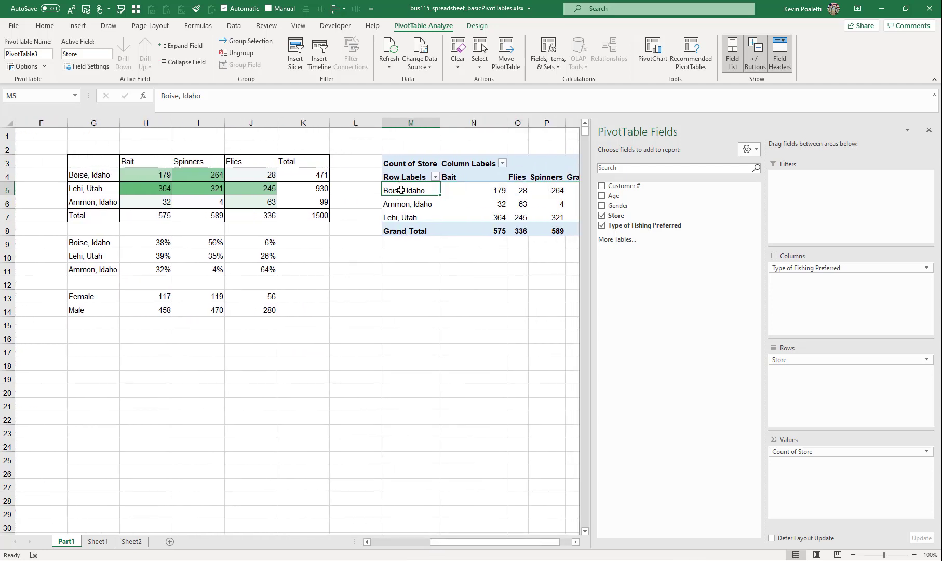
left_click(392, 217)
left_click_drag(412, 219, 414, 205)
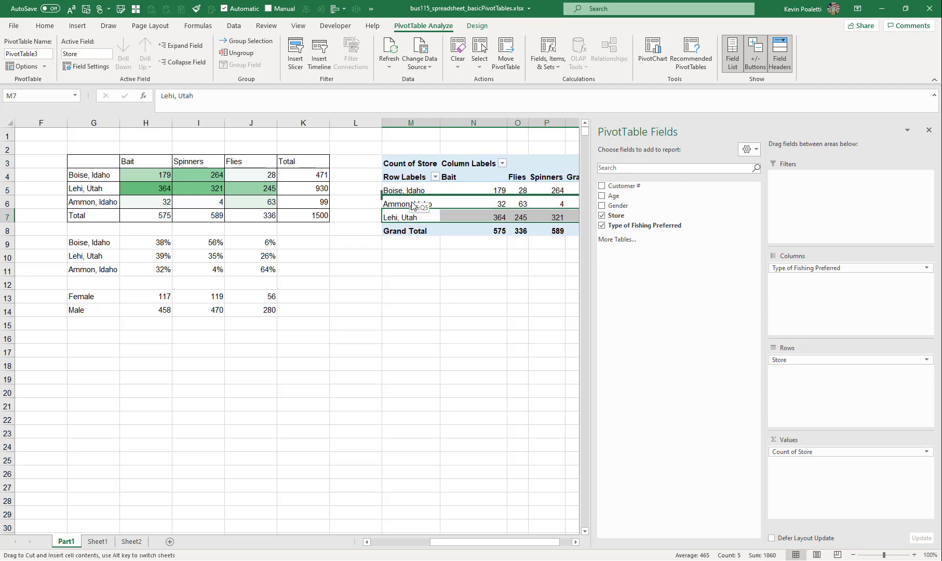
Move the Spinners column ahead of Flies in the PivotTable
left_click(455, 177)
left_click(541, 178)
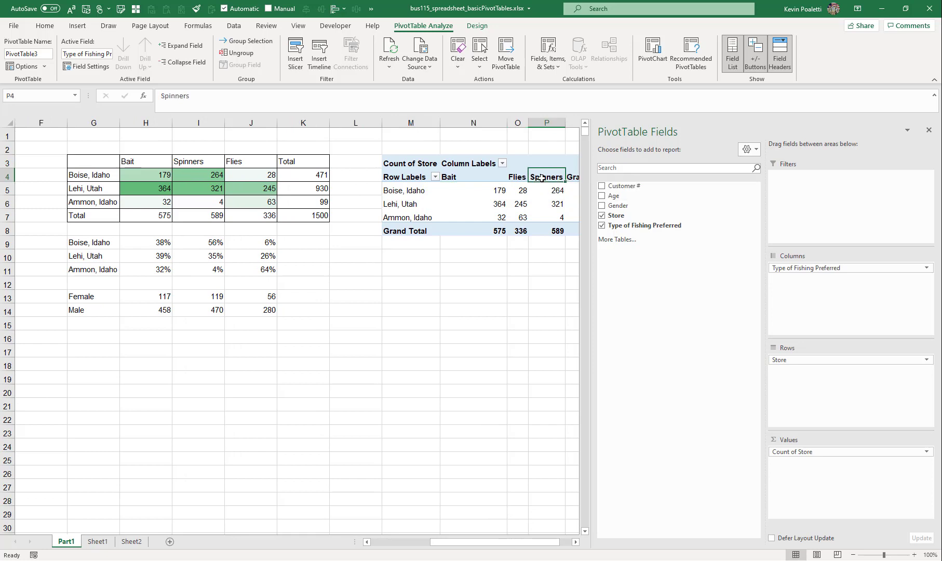
left_click_drag(541, 166, 514, 177)
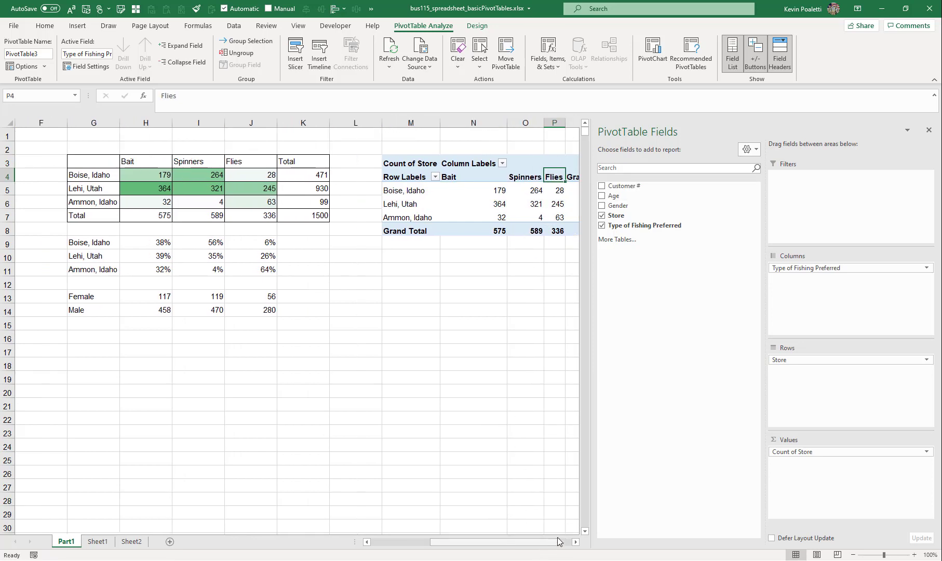
Set the width of columns M through Q to 12
scroll(560, 519, "right", 1)
left_click_drag(545, 121, 384, 119)
right_click(433, 122)
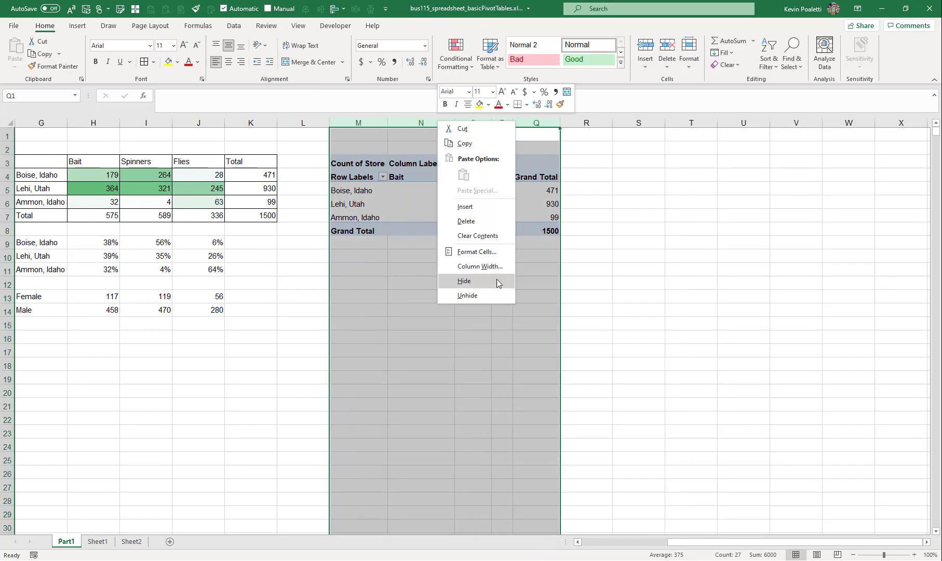
left_click(470, 266)
type("10")
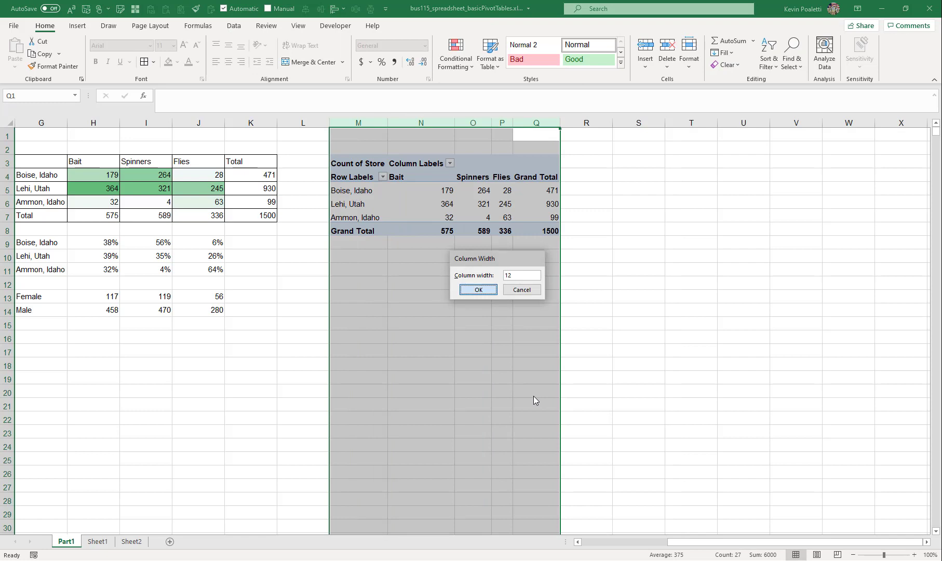
key("Return")
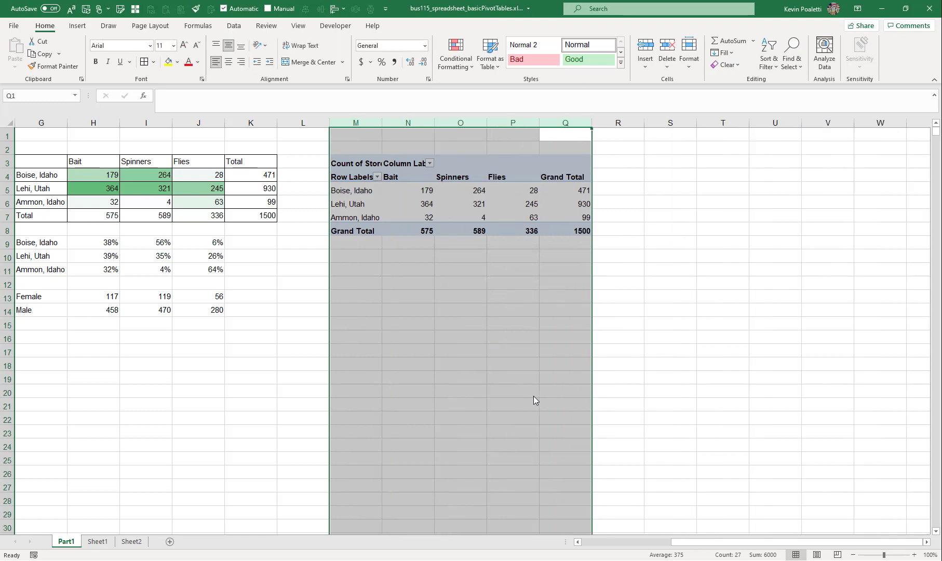
Widen column M so the Count of Store heading fits
left_click(408, 176)
left_click(368, 162)
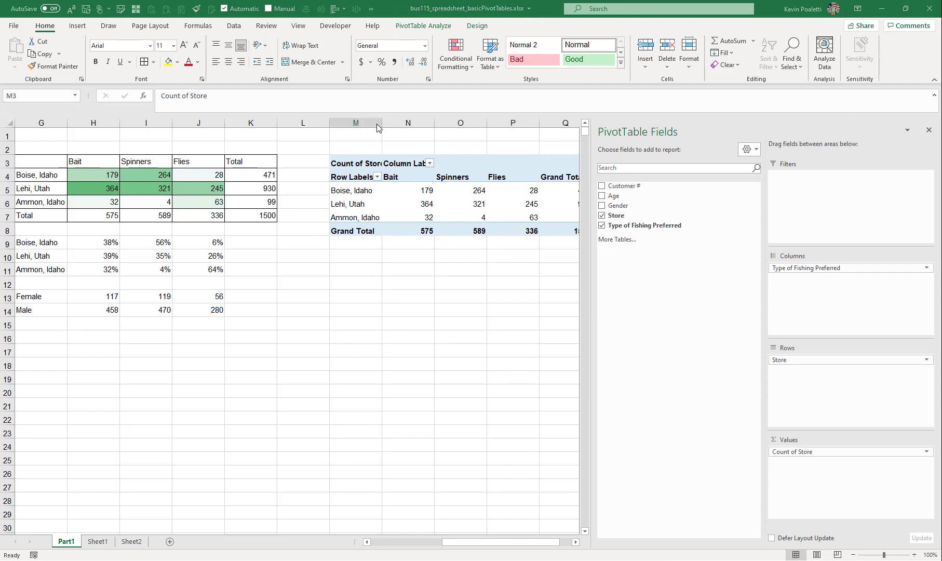
left_click_drag(382, 123, 387, 124)
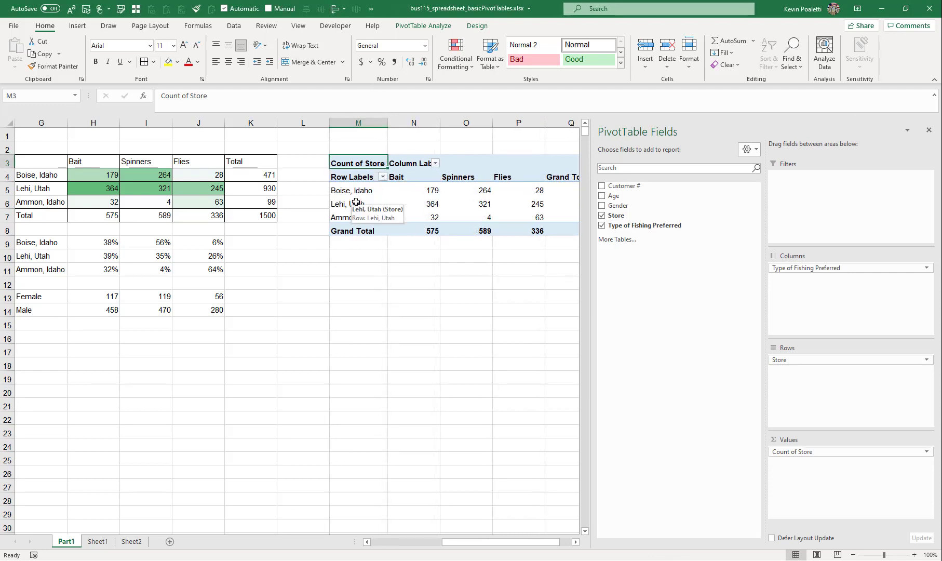
Turn off autofit column widths on update in the PivotTable options
left_click(422, 26)
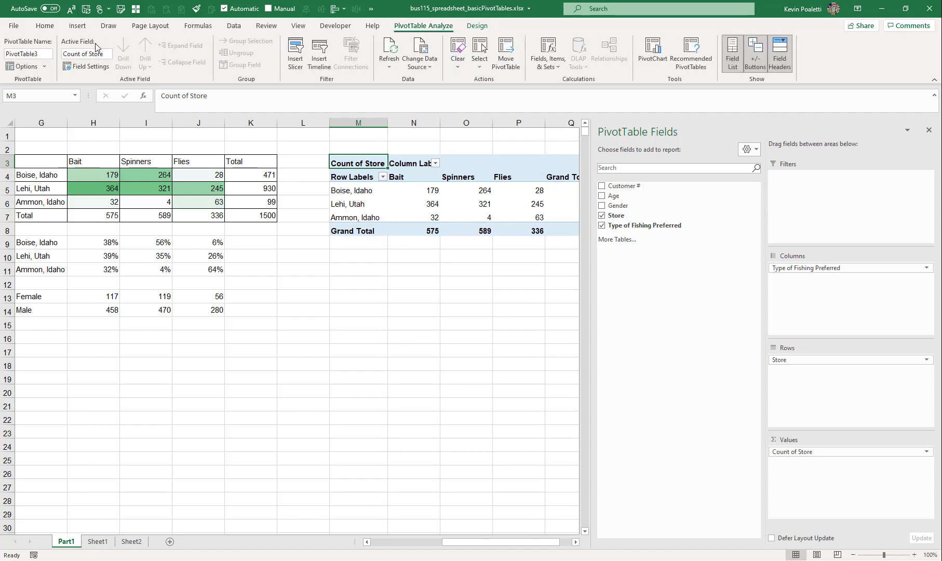
left_click(26, 66)
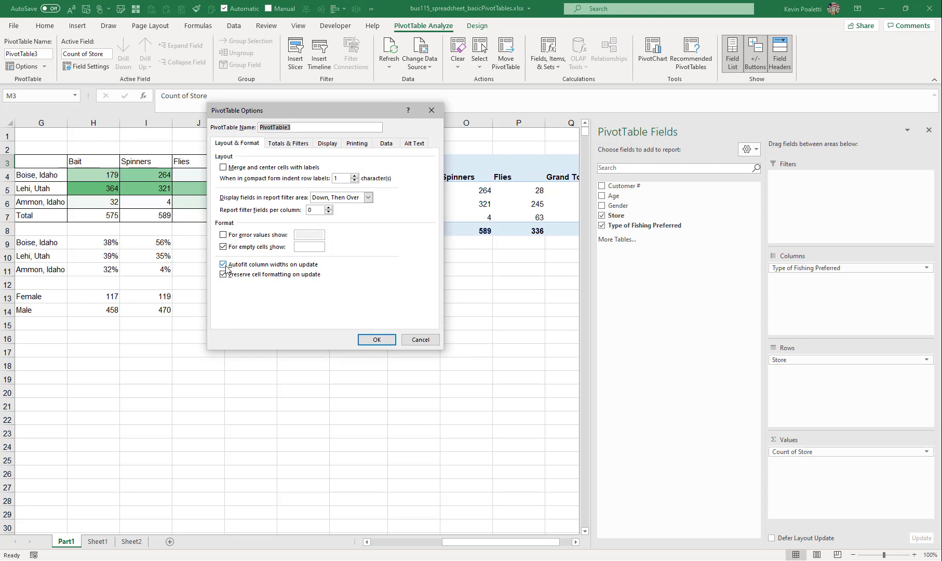
left_click(284, 265)
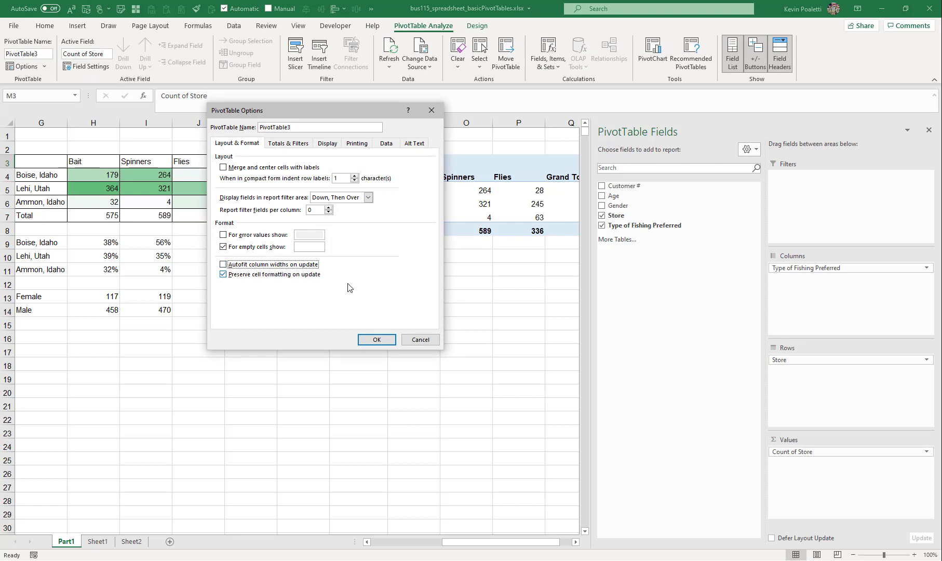
left_click(375, 339)
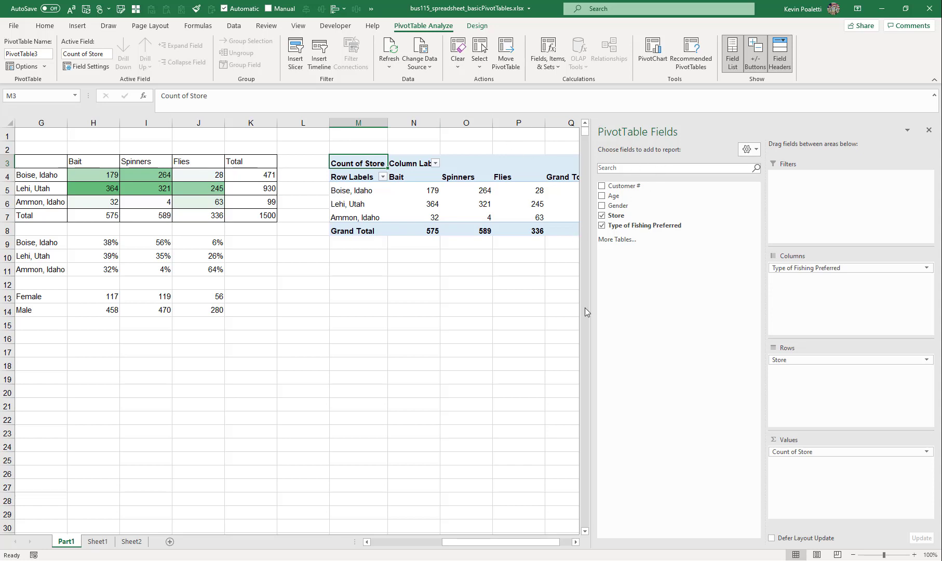
Apply a light gray PivotTable style to the first PivotTable
left_click_drag(591, 370, 688, 370)
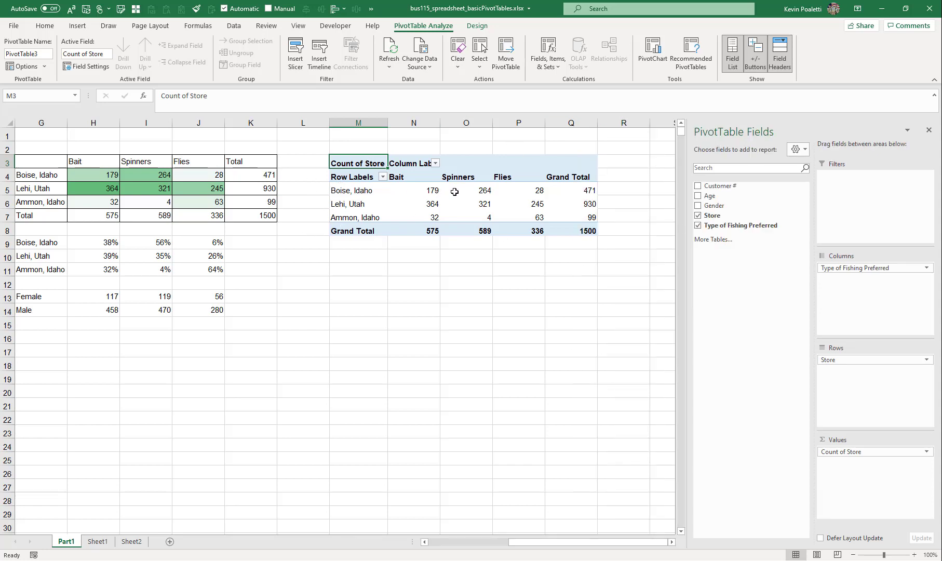
mouse_move(494, 226)
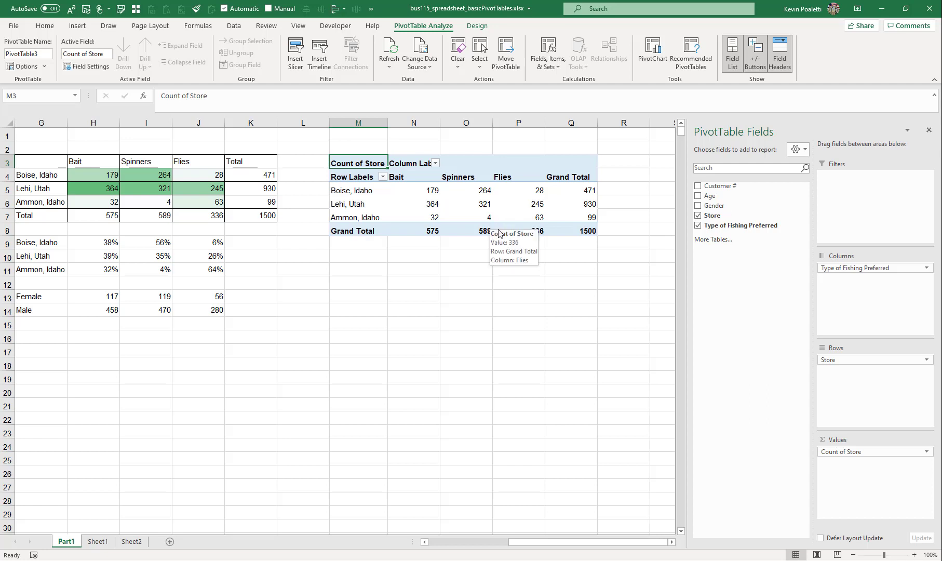
left_click(420, 192)
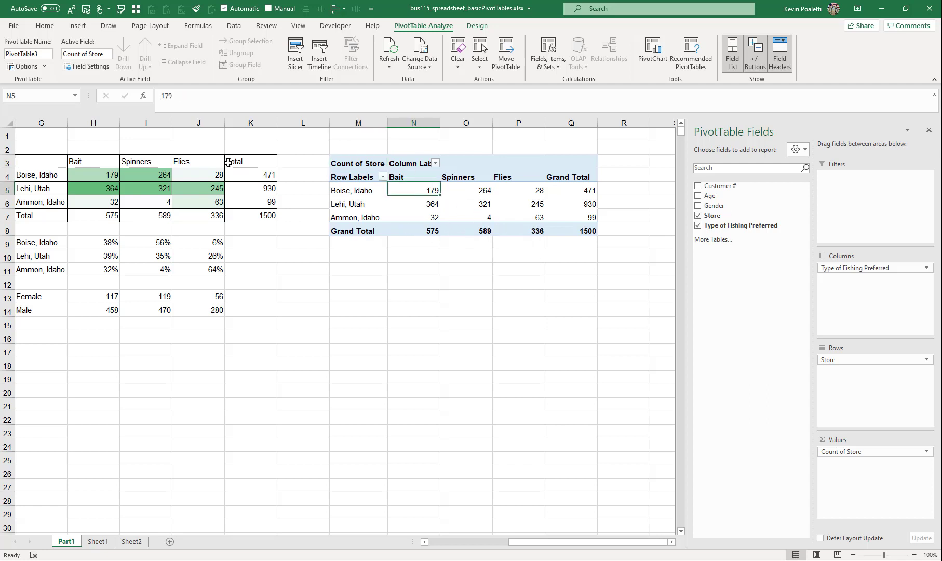
left_click(126, 175)
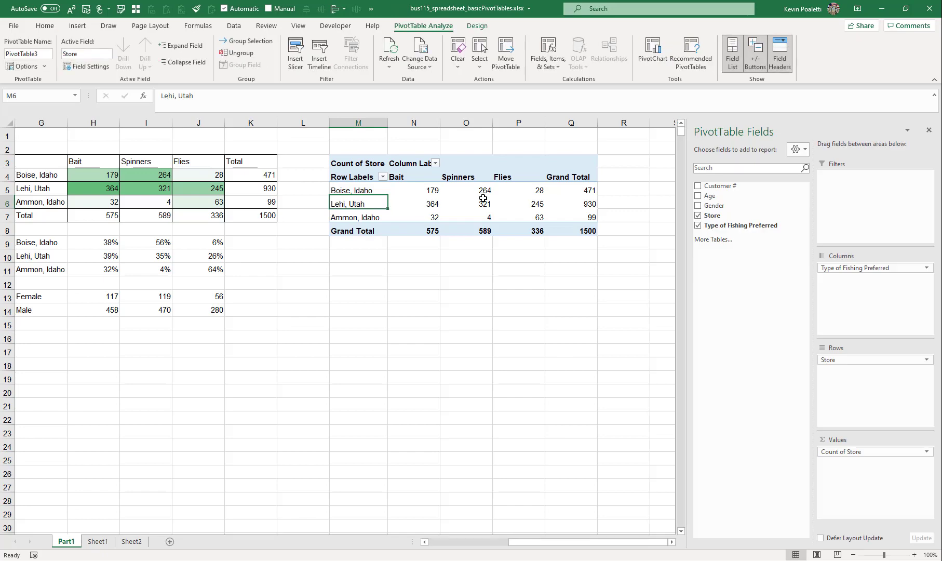
left_click(475, 25)
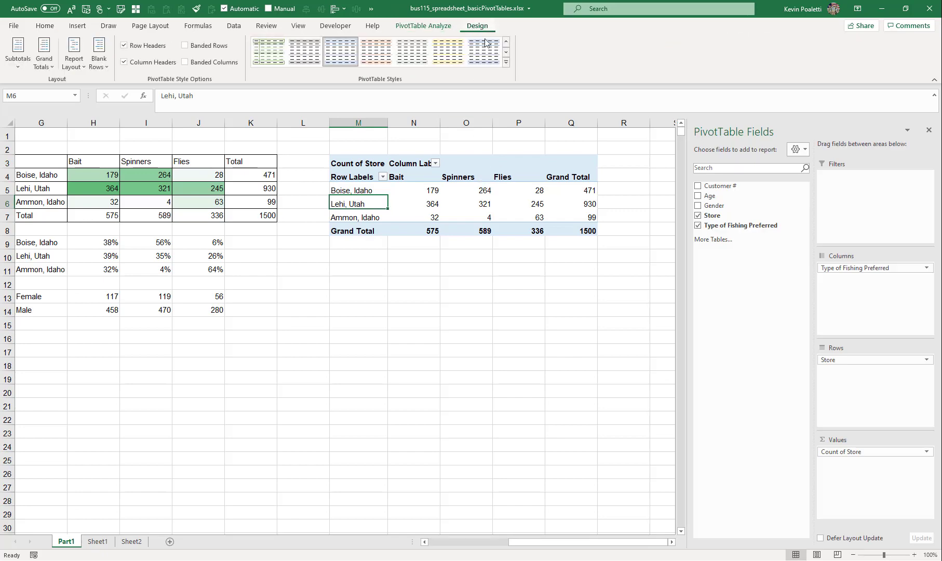
left_click(506, 62)
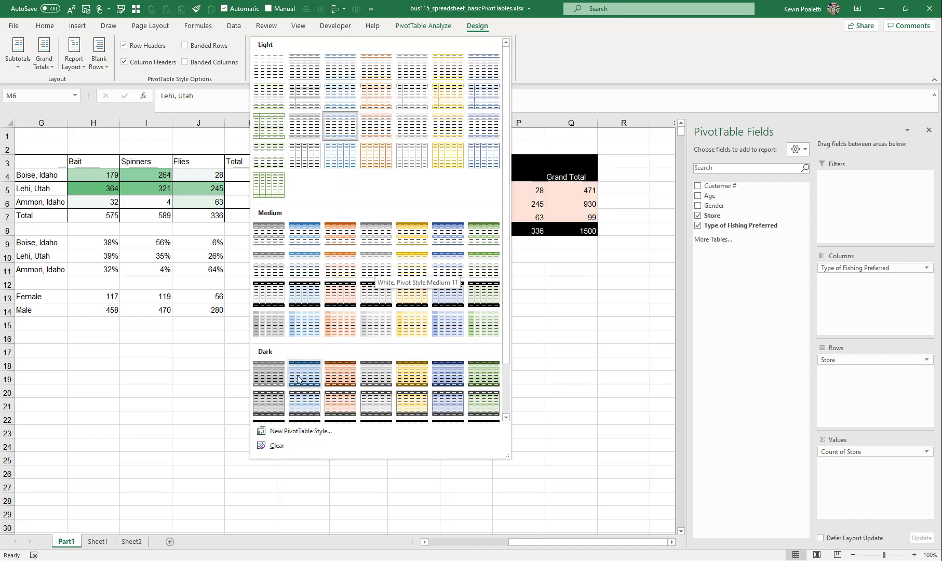
left_click(308, 131)
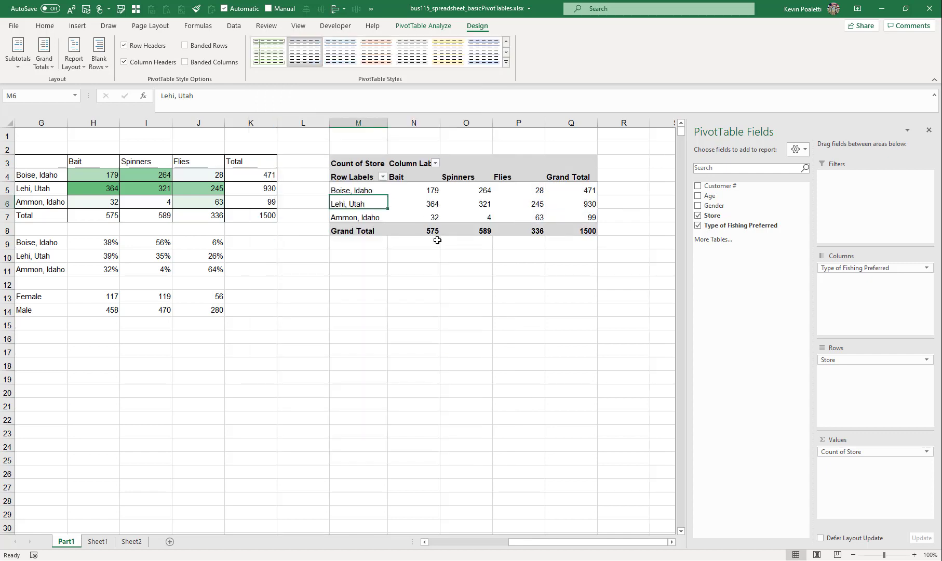
Copy the whole PivotTable and paste a duplicate starting at cell M13
left_click(571, 190)
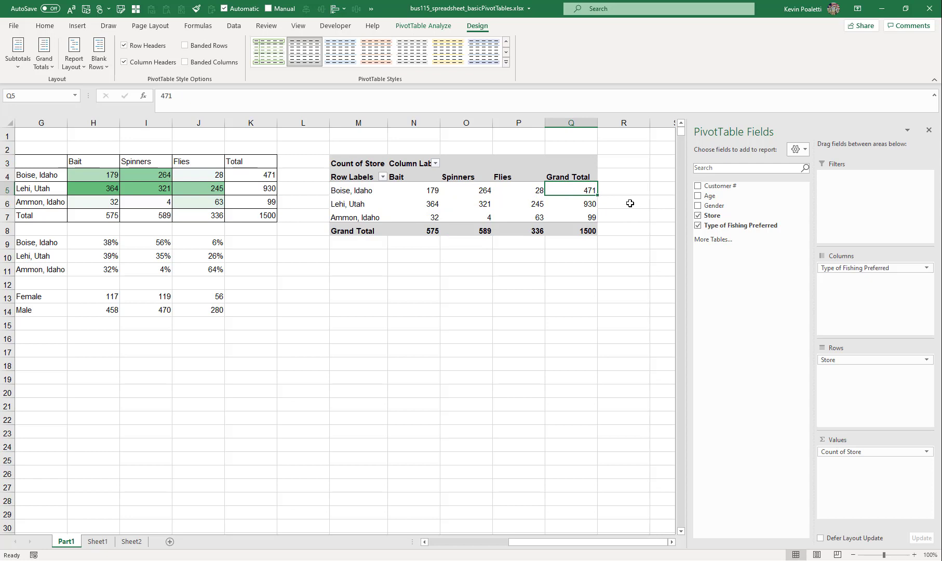
left_click(342, 163)
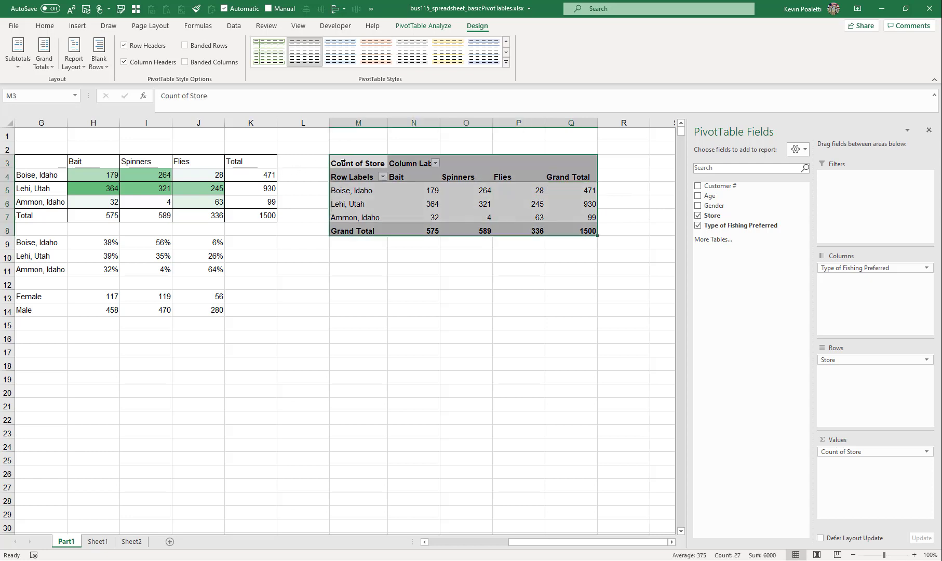
key("ctrl+c")
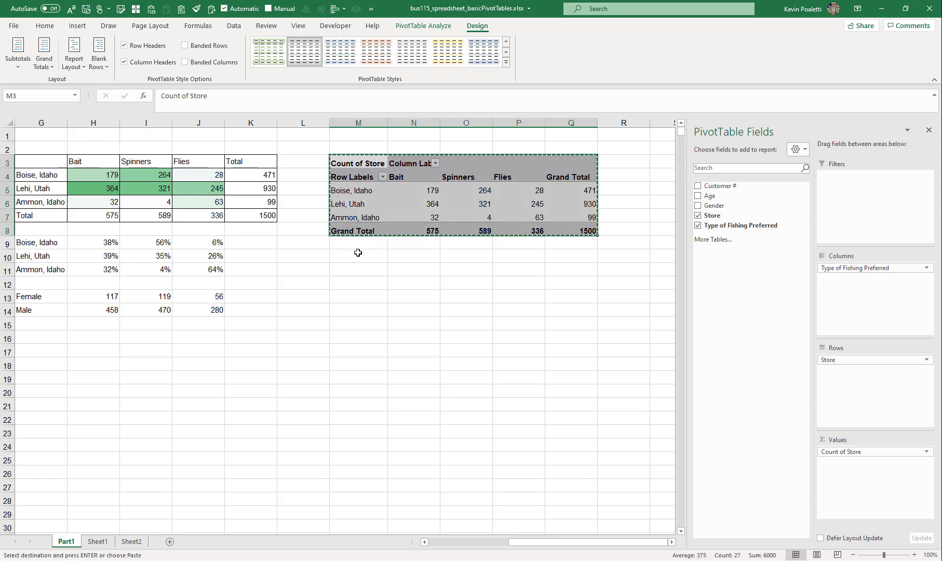
left_click(351, 268)
left_click(366, 298)
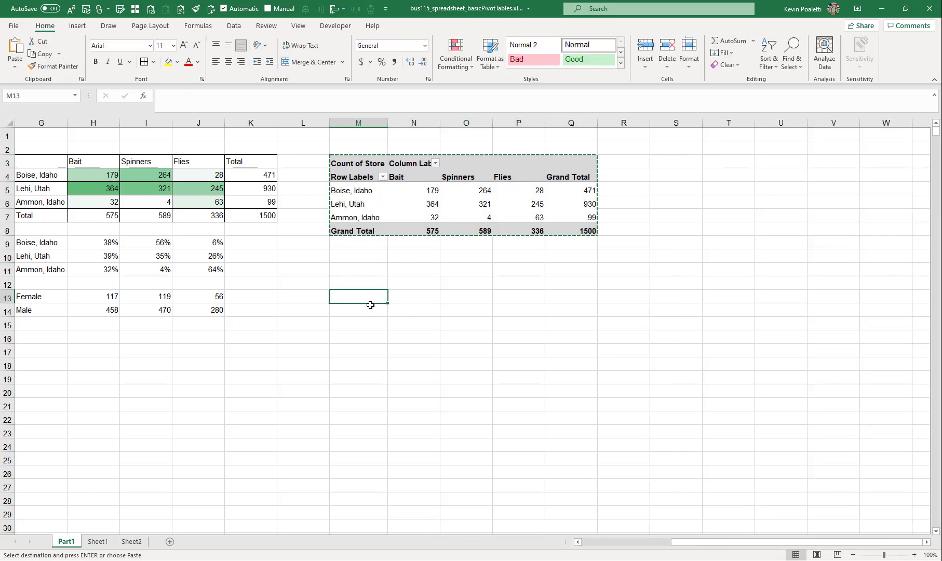
key("ctrl+v")
Sort the copied PivotTable's stores largest to smallest by Grand Total
left_click(367, 329)
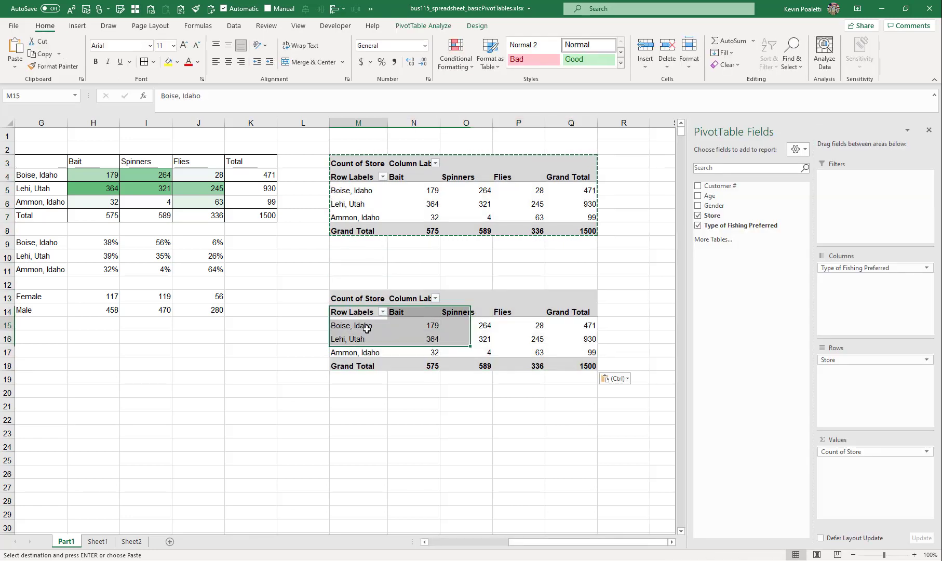
left_click(589, 325)
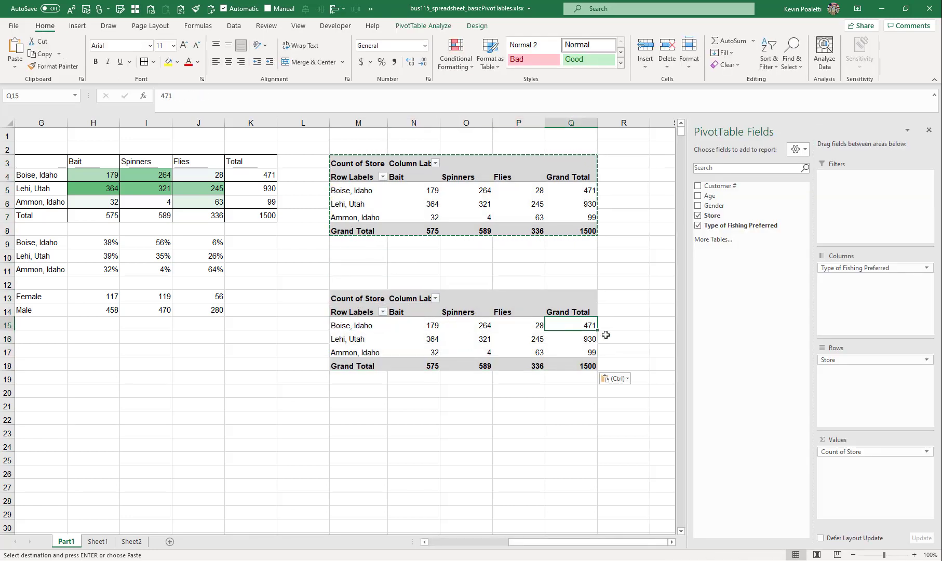
right_click(575, 319)
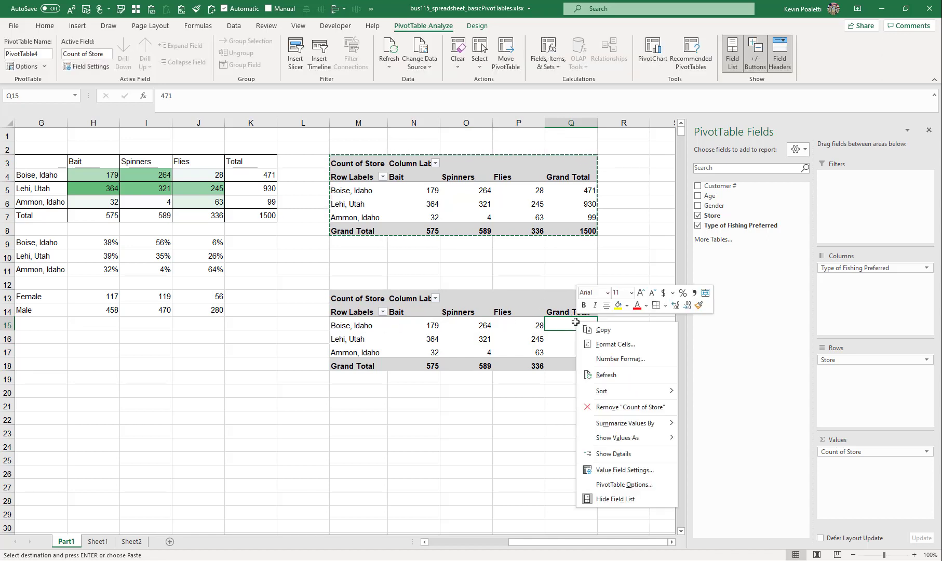
mouse_move(603, 395)
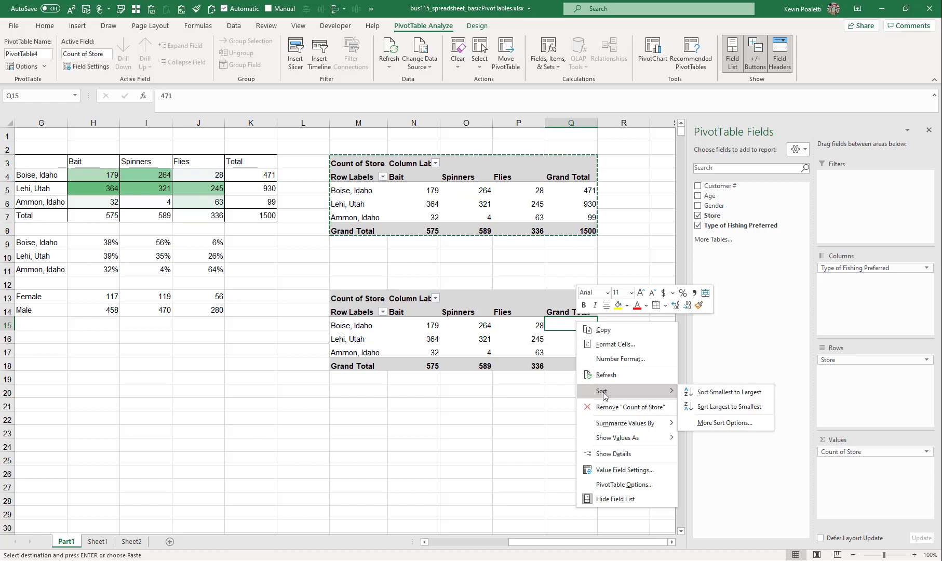
left_click(716, 407)
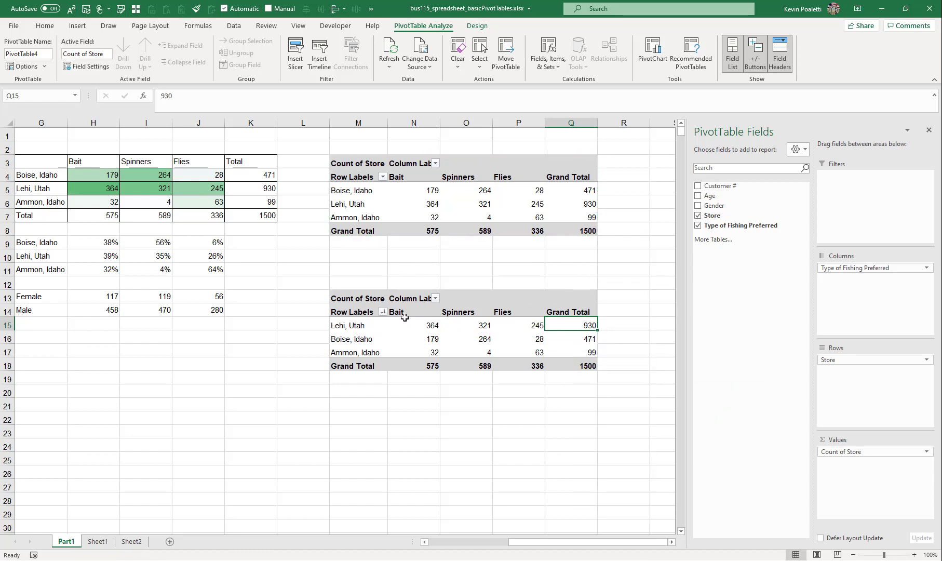
Sort the stores largest to smallest by their Bait counts in the copied PivotTable
left_click_drag(400, 312, 504, 311)
left_click(427, 320)
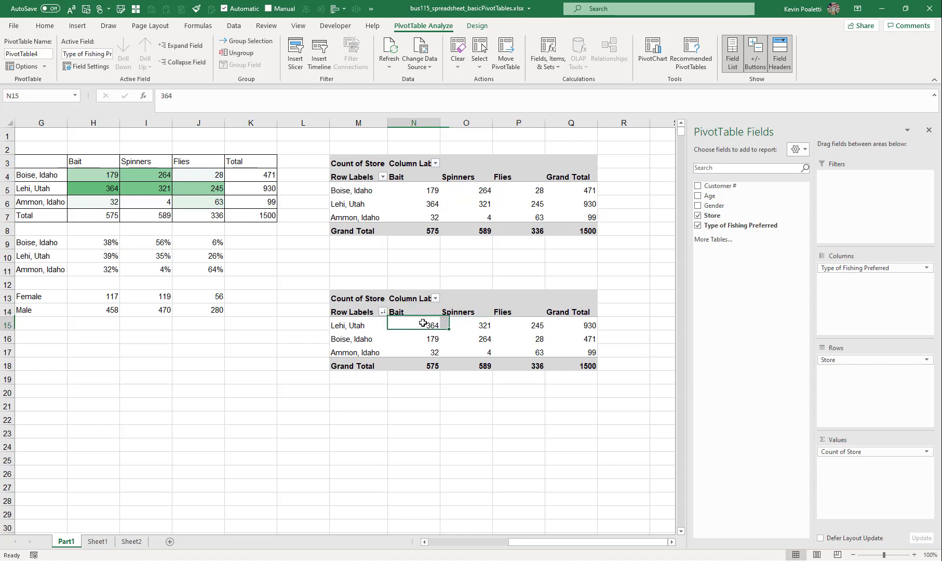
right_click(425, 327)
mouse_move(463, 398)
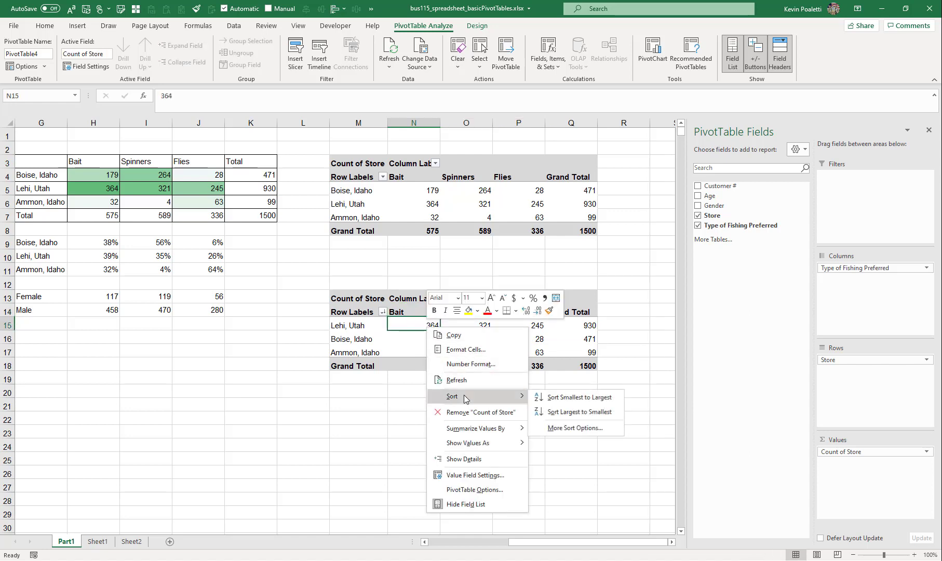
left_click(575, 411)
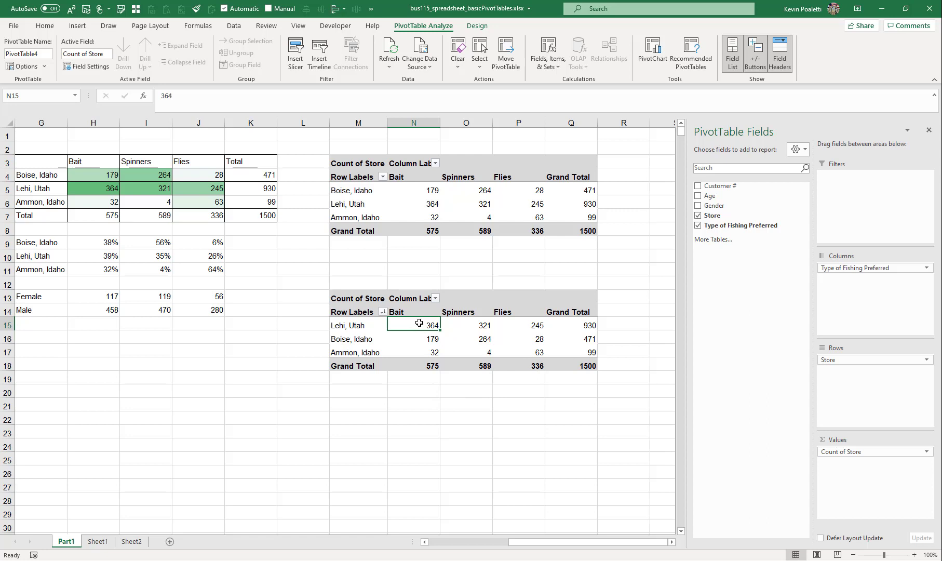
Sort the fishing type columns largest to smallest by the Grand Total row
left_click_drag(419, 323, 418, 365)
left_click(418, 365)
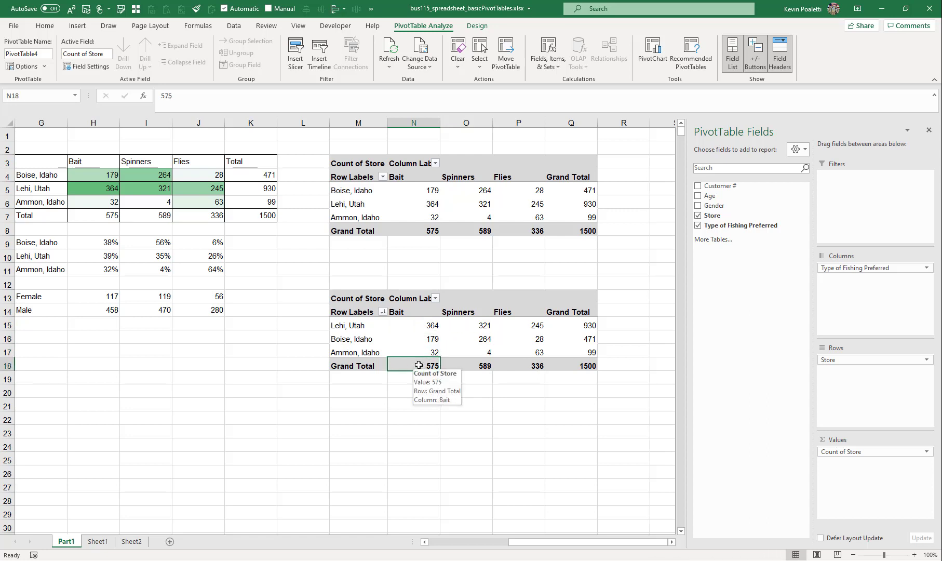
right_click(419, 365)
mouse_move(511, 434)
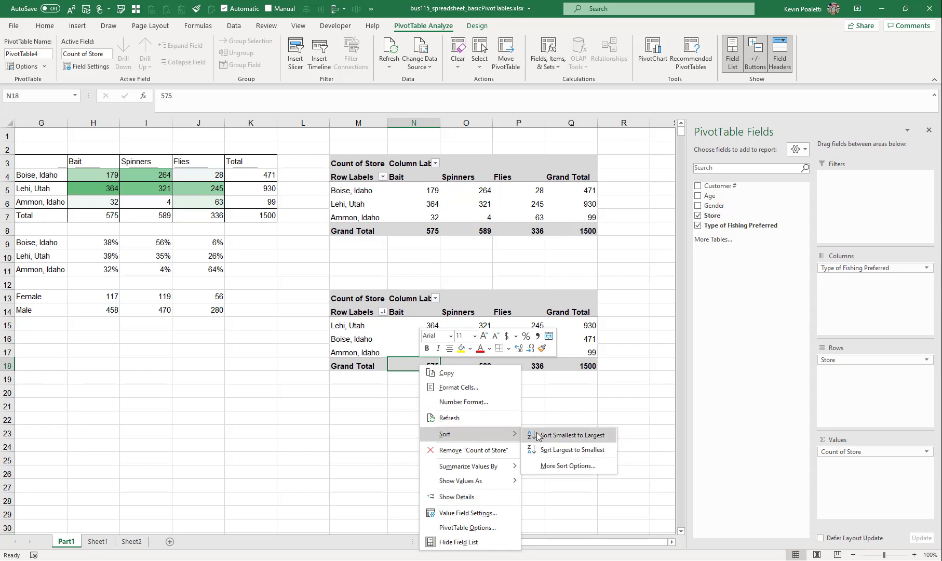
left_click(543, 450)
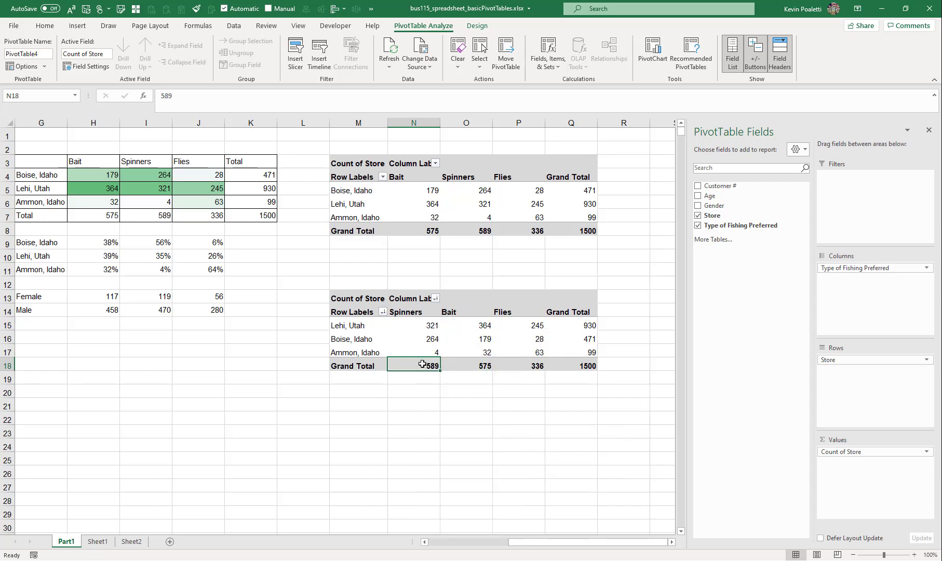
Copy the sorted PivotTable and paste another duplicate starting at cell M22
mouse_move(421, 365)
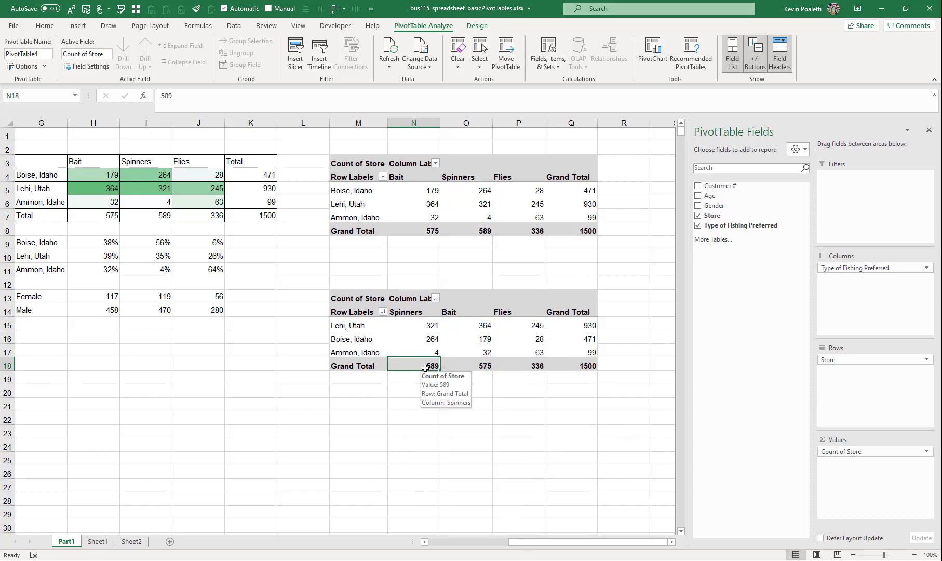
left_click(465, 363)
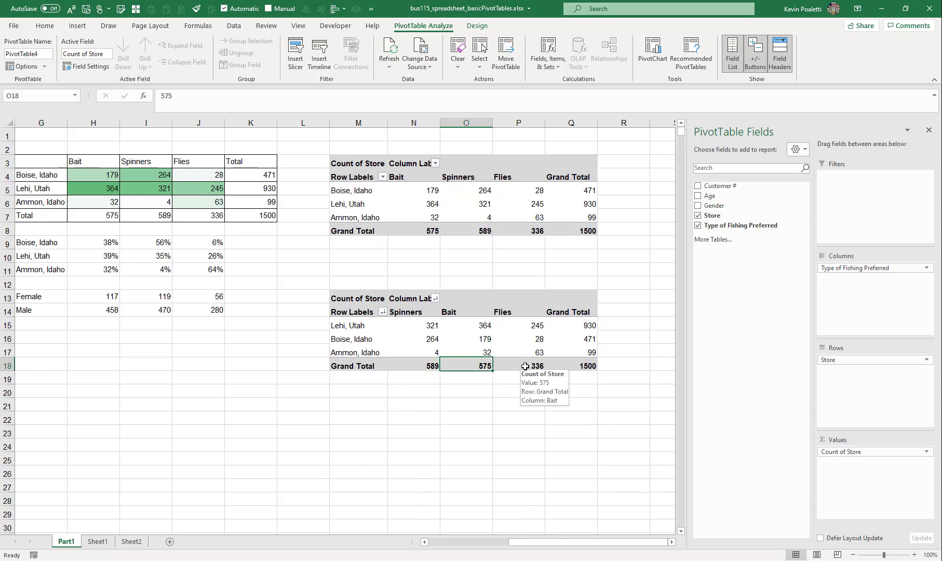
left_click(339, 295)
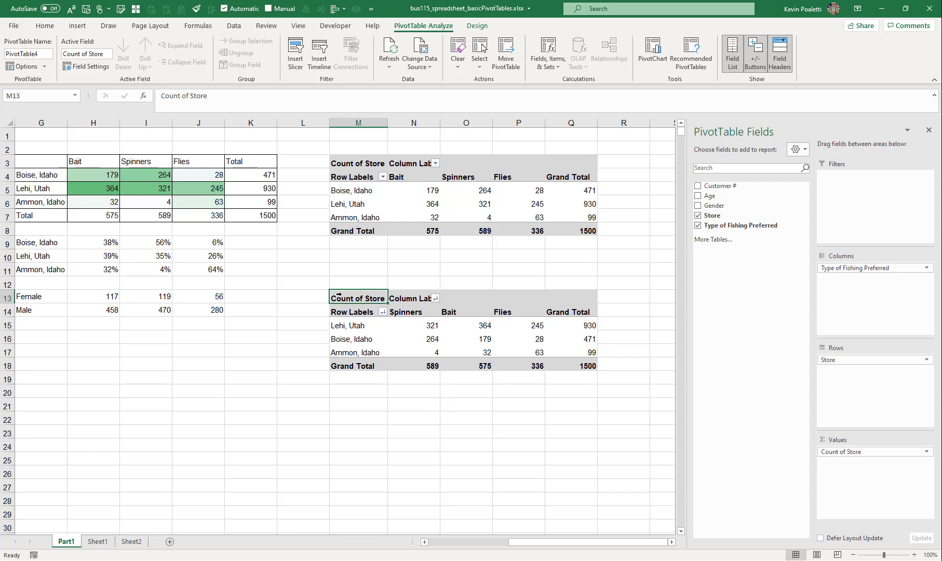
left_click(338, 295)
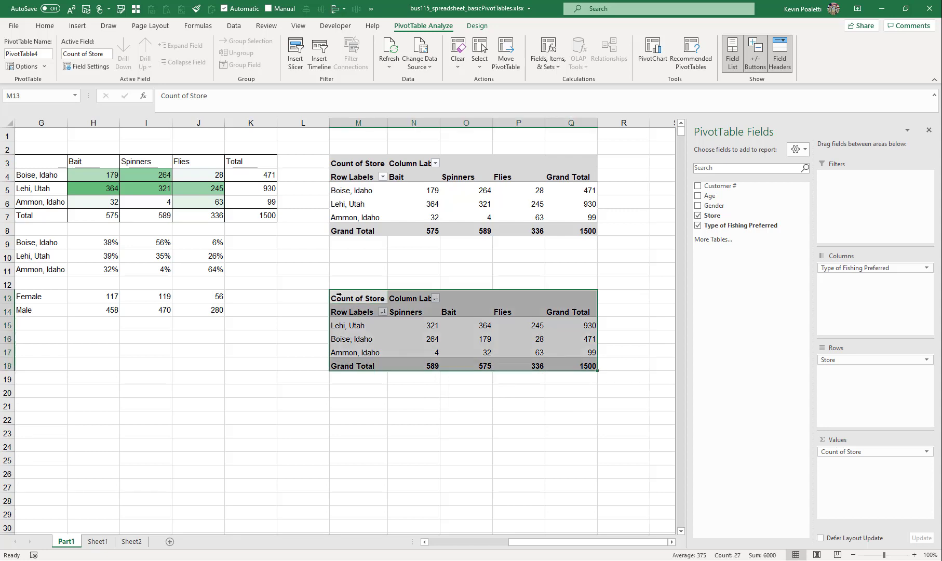
key("ctrl+c")
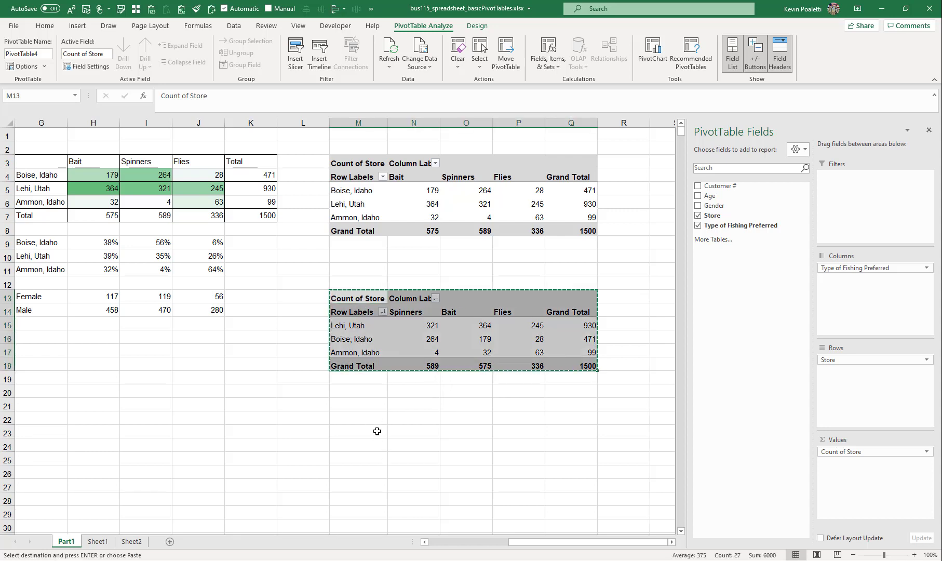
left_click(363, 419)
key("ctrl+v")
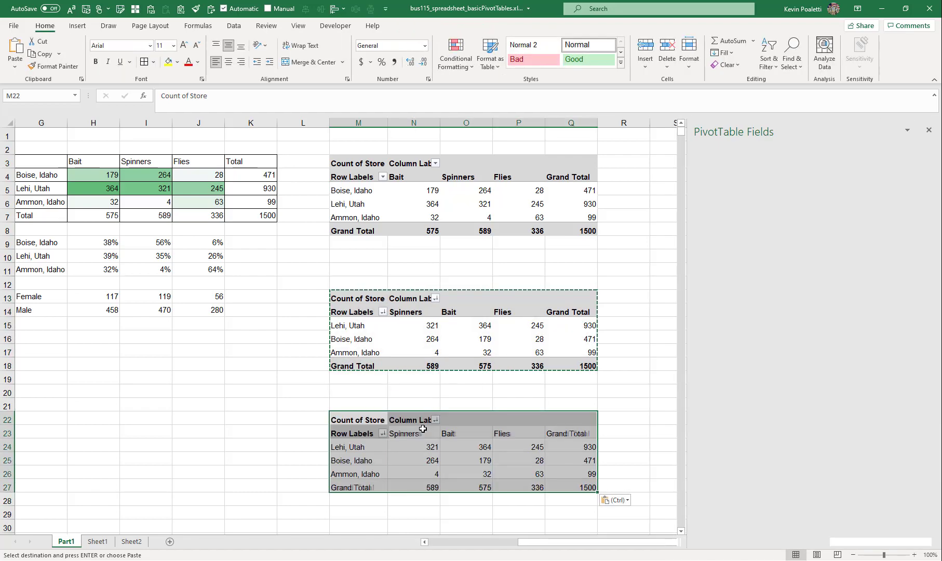
key("Escape")
key("Escape")
Replace Store with Gender as the row field in the third PivotTable
scroll(565, 270, "down", 2)
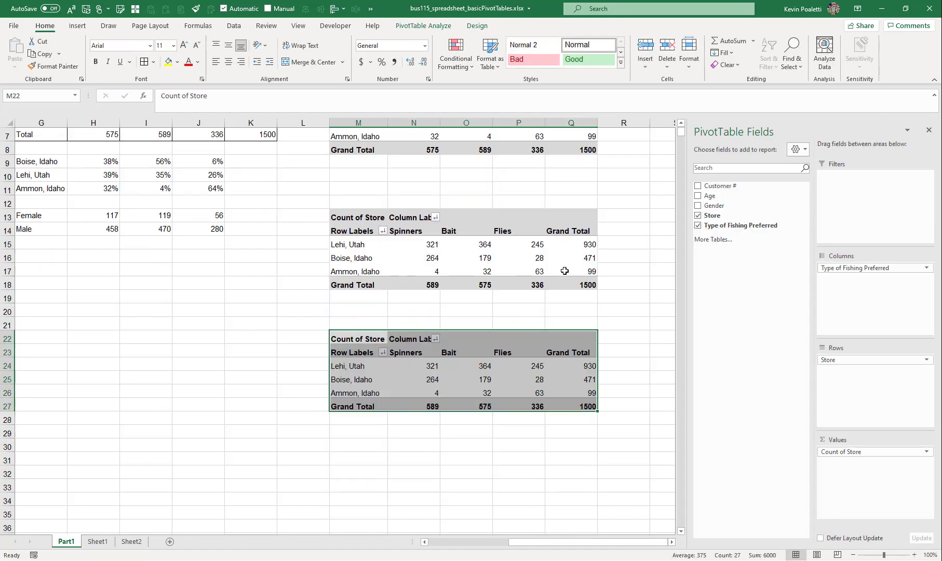
scroll(568, 269, "down", 1)
left_click(431, 334)
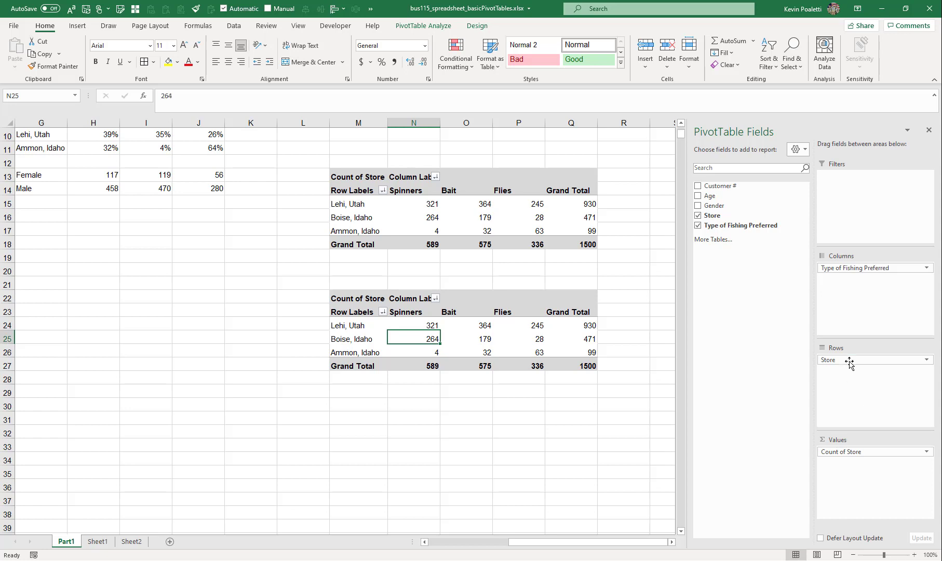
left_click_drag(849, 360, 756, 310)
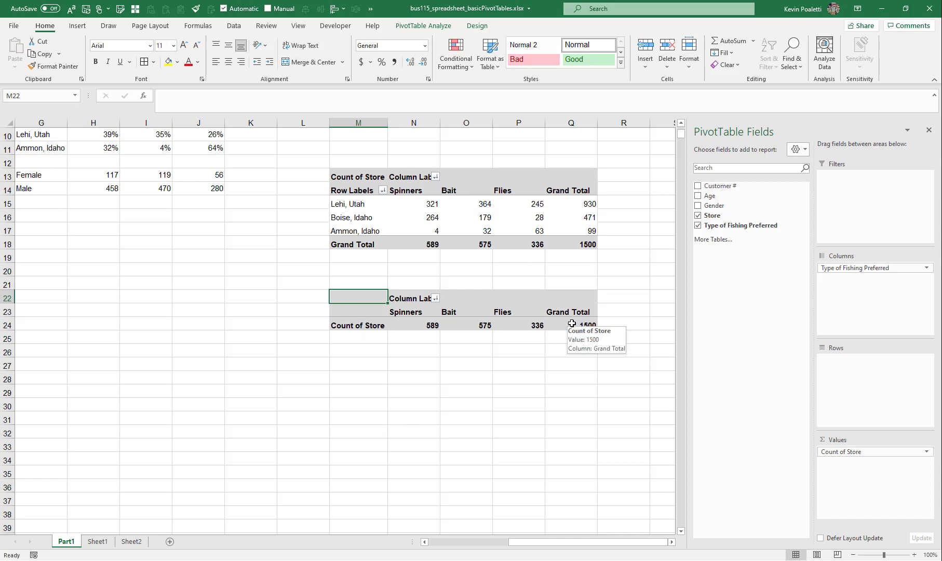
left_click_drag(716, 209, 854, 383)
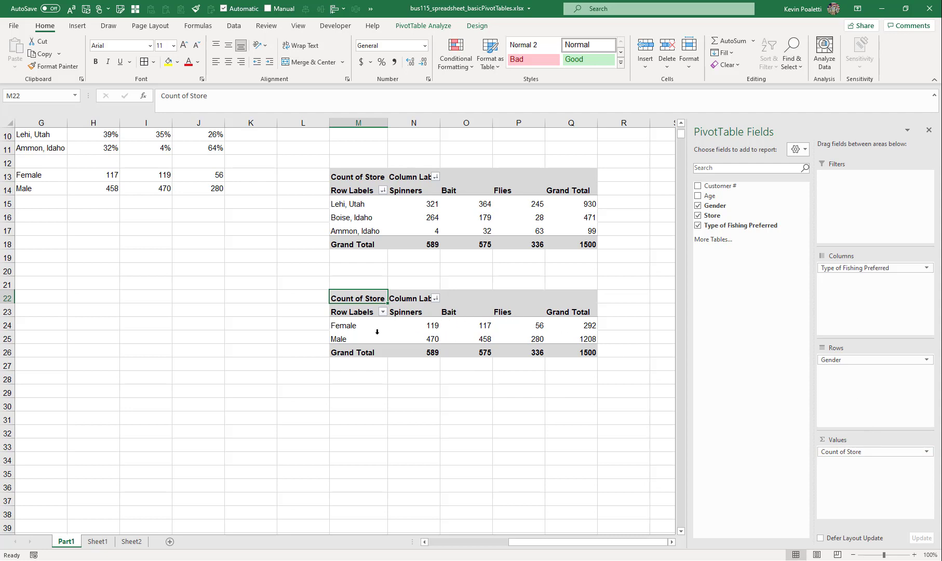
Replace Count of Store with Age as the value field in the gender PivotTable and summarize it by Average
left_click_drag(857, 447, 755, 346)
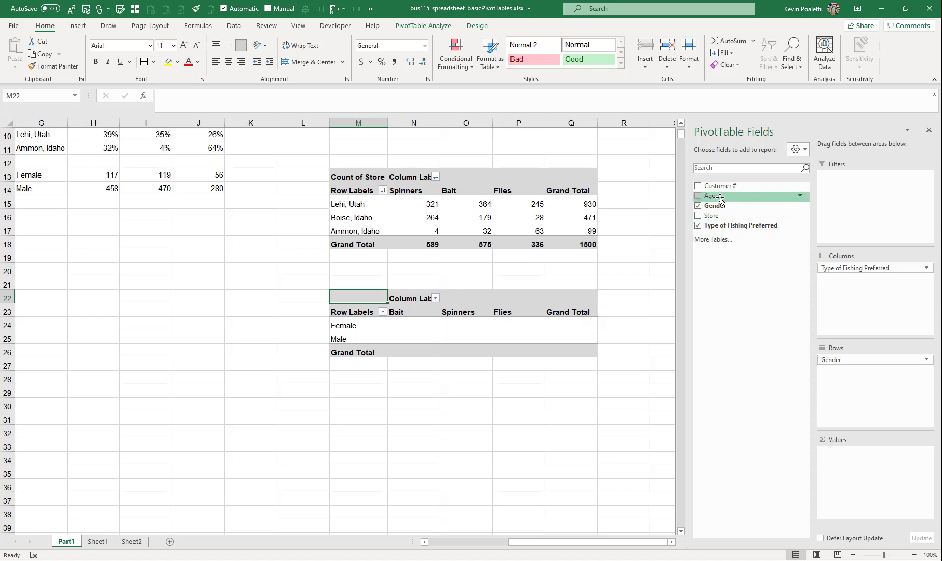
left_click_drag(711, 196, 862, 447)
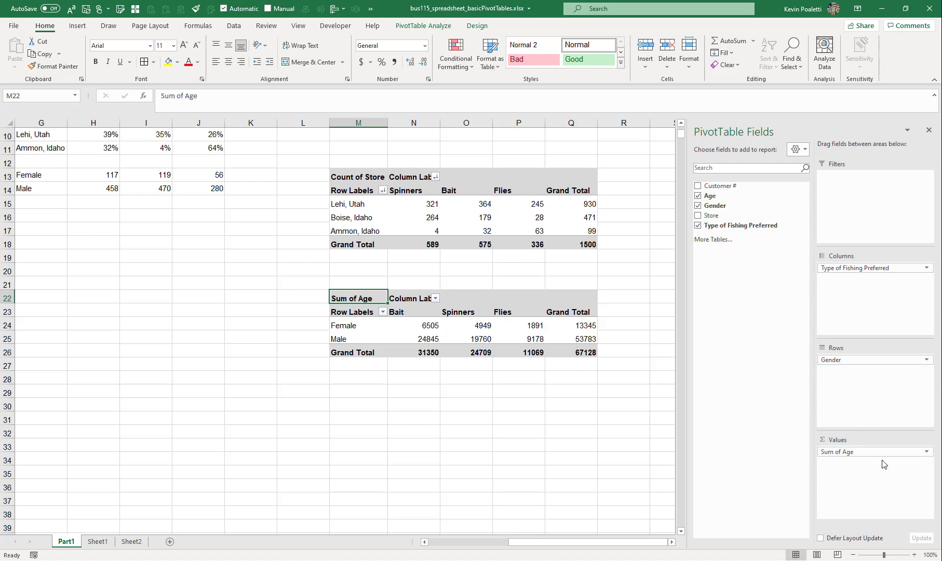
left_click(920, 451)
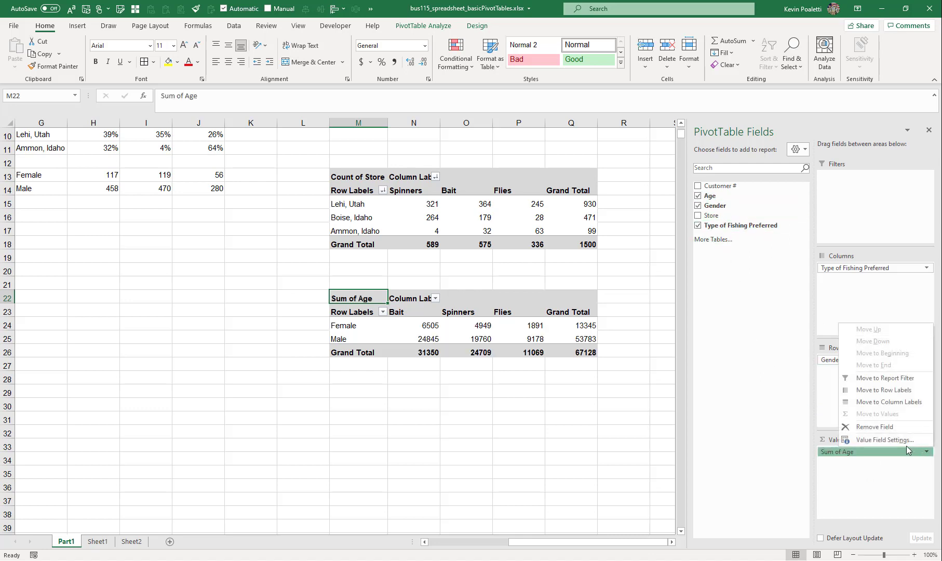
left_click(904, 441)
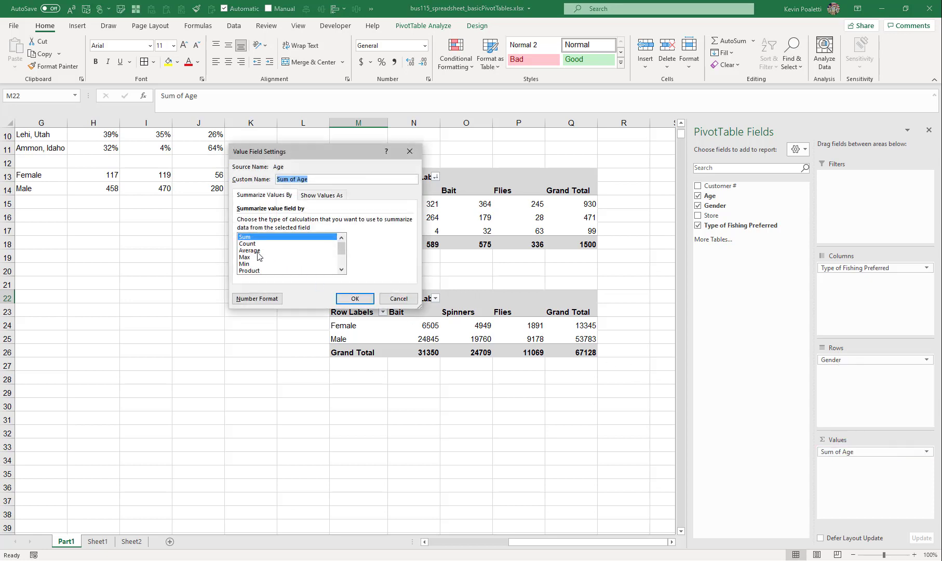
left_click(254, 251)
left_click(349, 300)
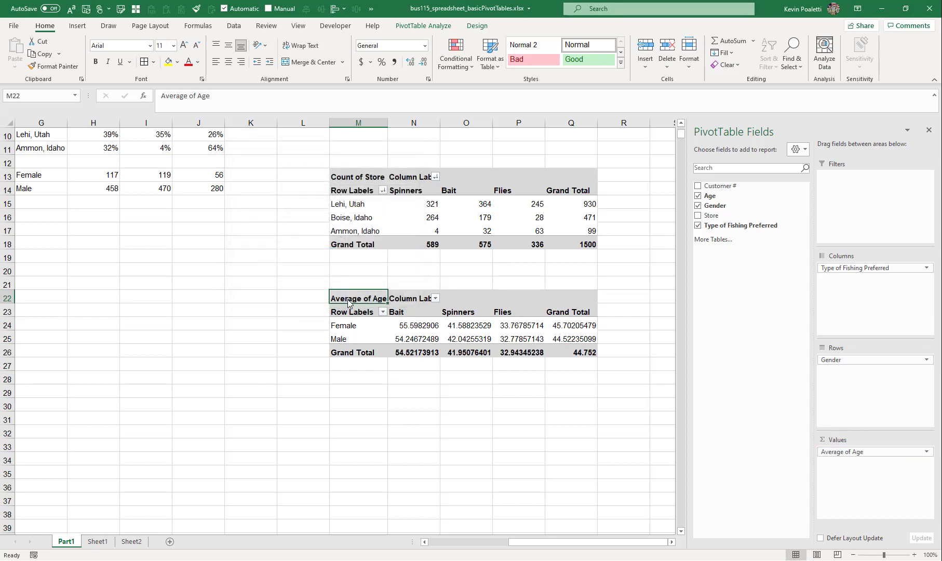
Format the gender PivotTable's average ages as numbers with one decimal place
left_click_drag(415, 323, 587, 353)
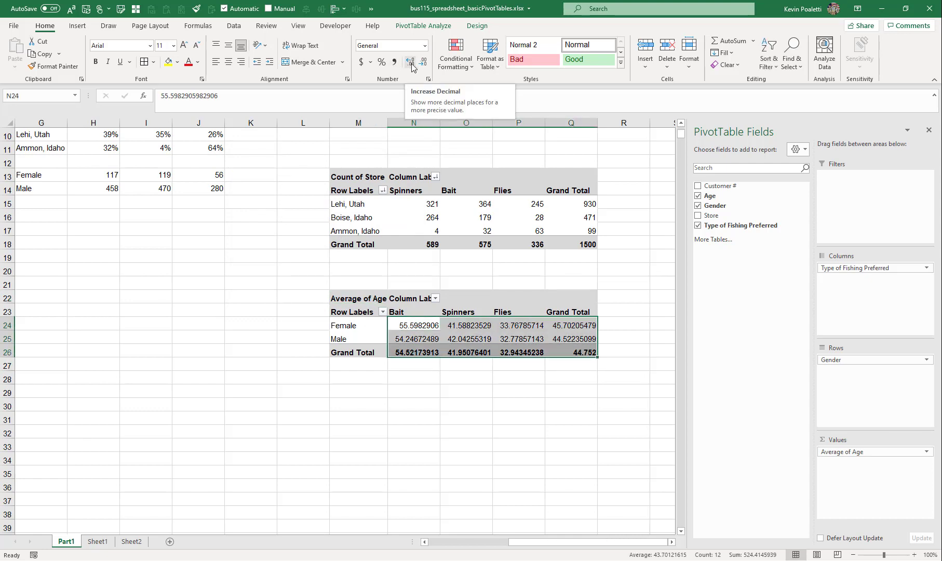
key("ctrl+shift+1")
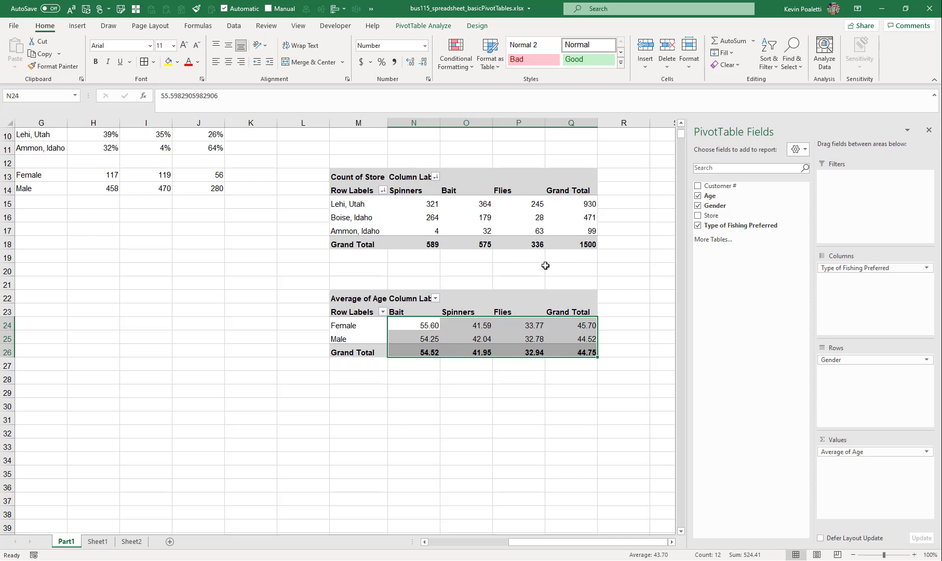
left_click(424, 62)
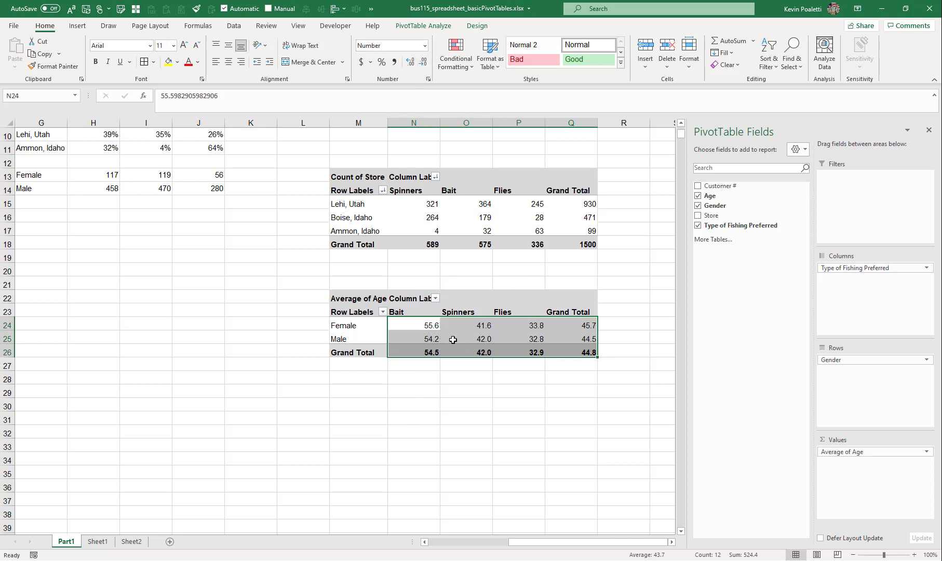
left_click(413, 373)
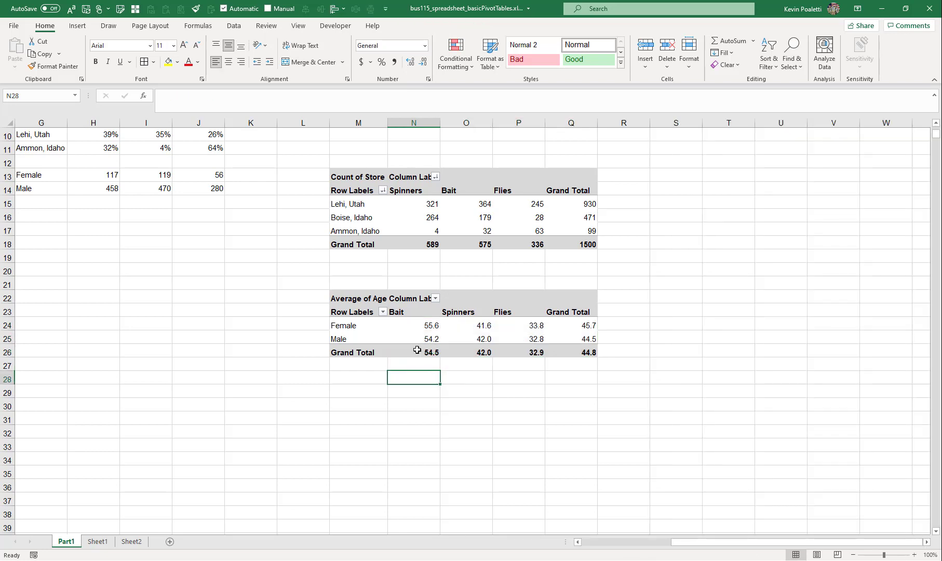
Review the average-age values and the PivotTables alongside the source data
left_click(420, 330)
left_click_drag(420, 331, 419, 353)
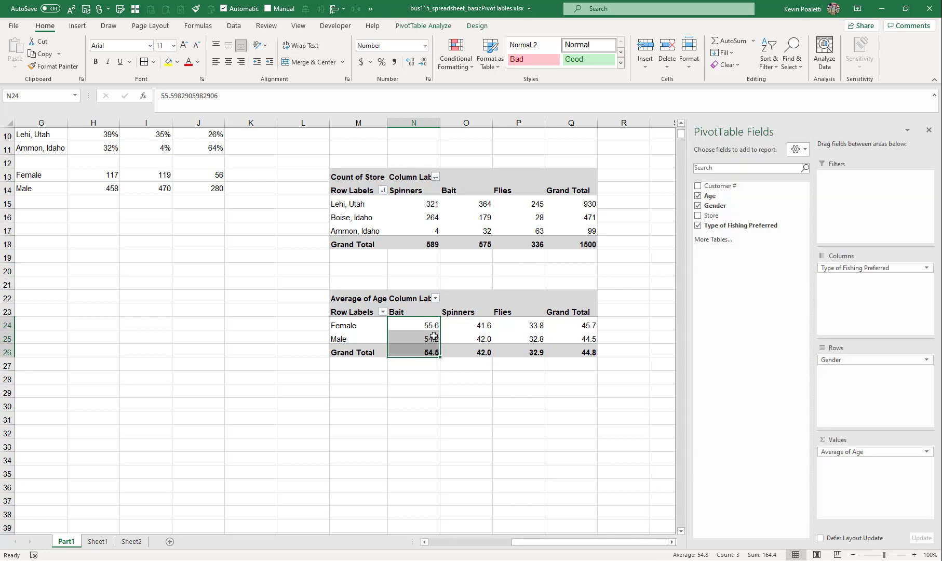
left_click_drag(473, 326, 474, 356)
left_click_drag(537, 326, 537, 353)
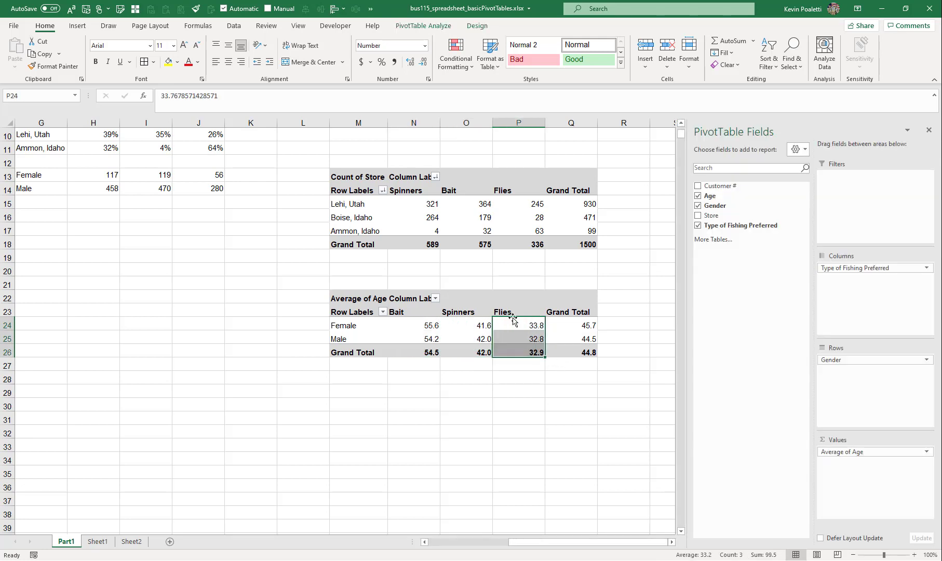
left_click_drag(356, 338, 349, 325)
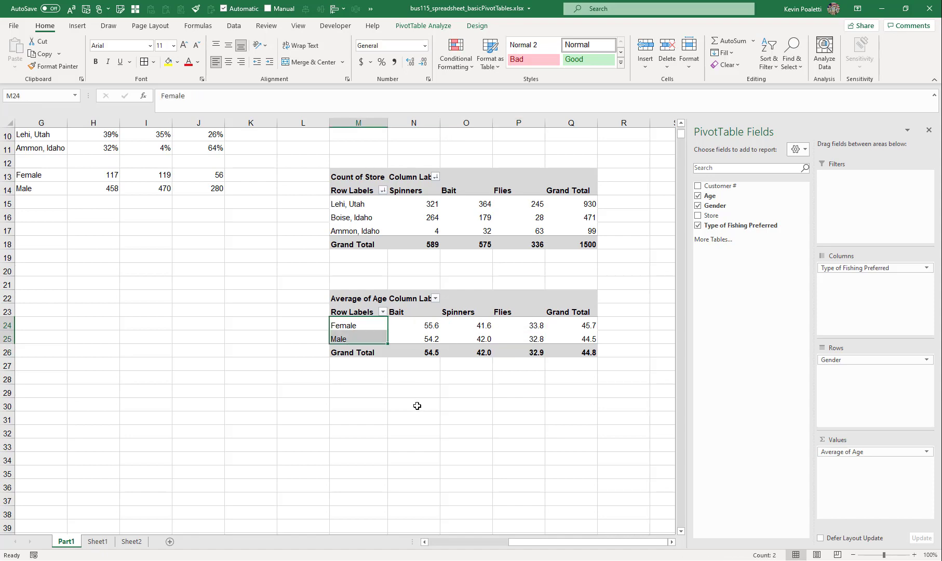
left_click(383, 376)
scroll(402, 371, "up", 3)
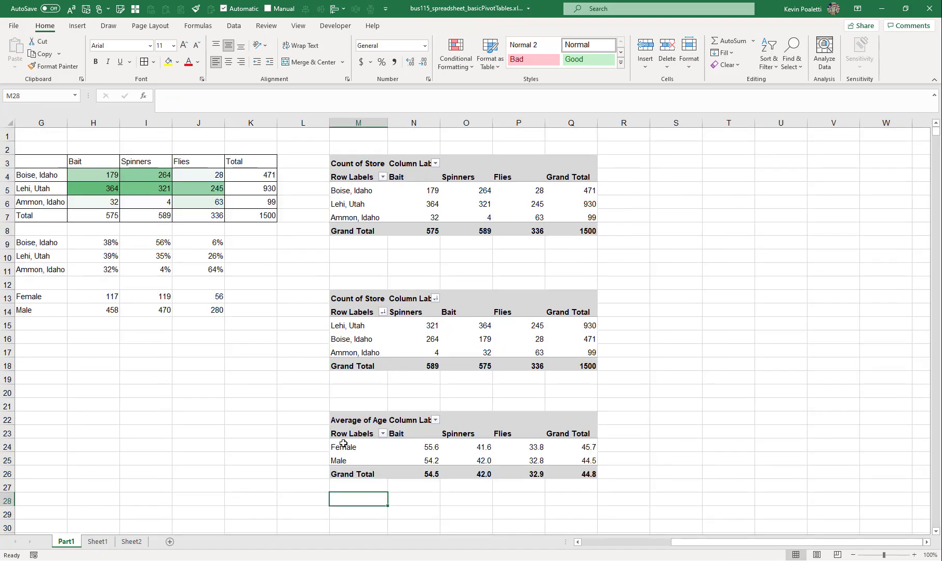
left_click_drag(685, 544, 620, 543)
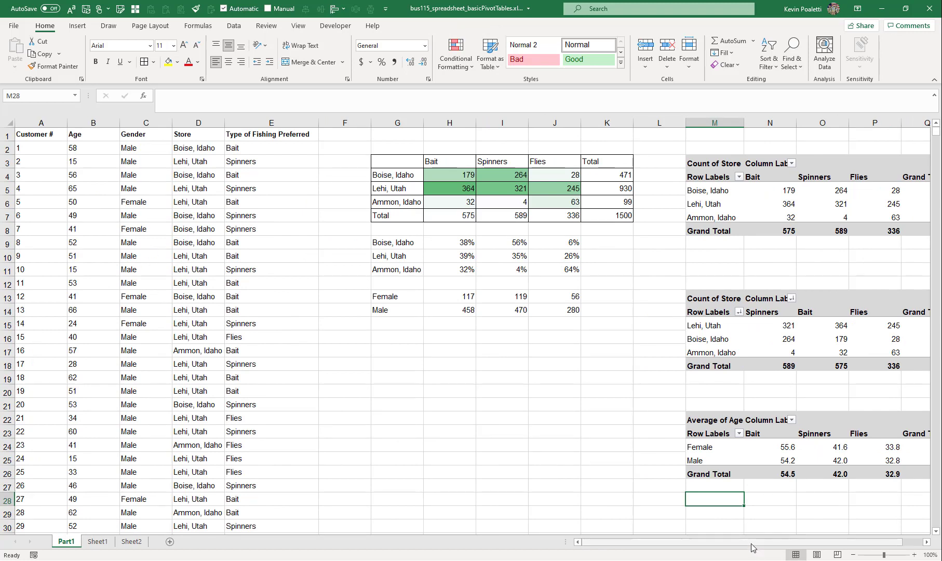
left_click_drag(751, 546, 838, 545)
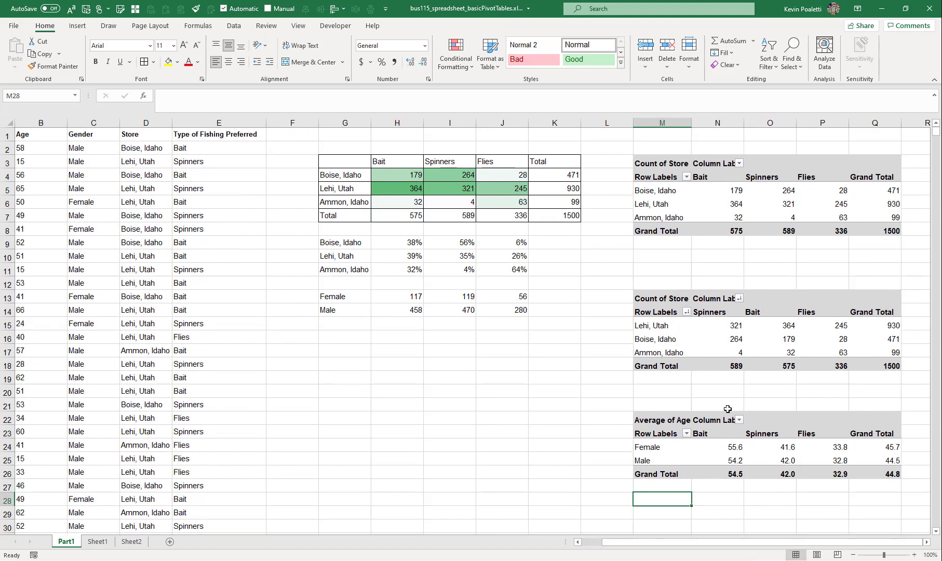
mouse_move(781, 446)
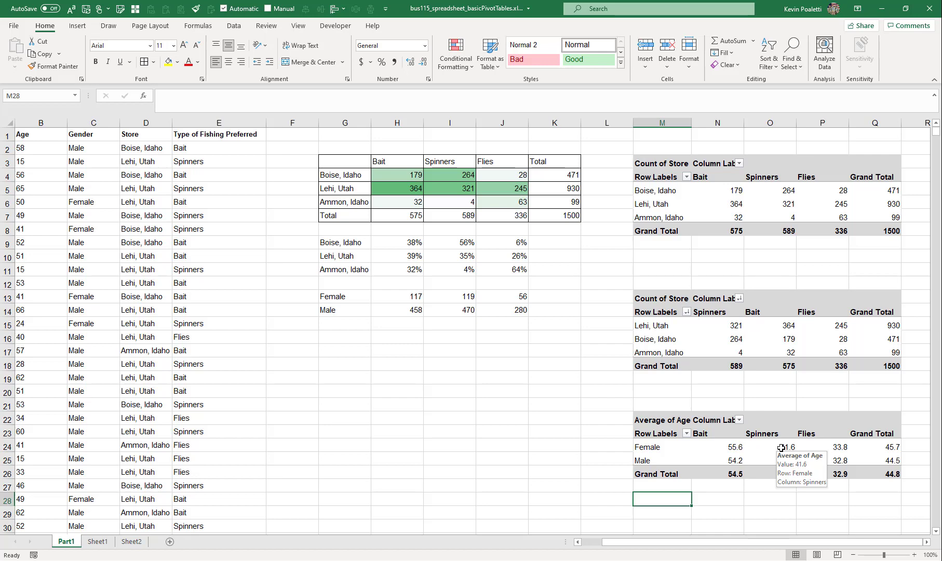
scroll(733, 407, "down", 2)
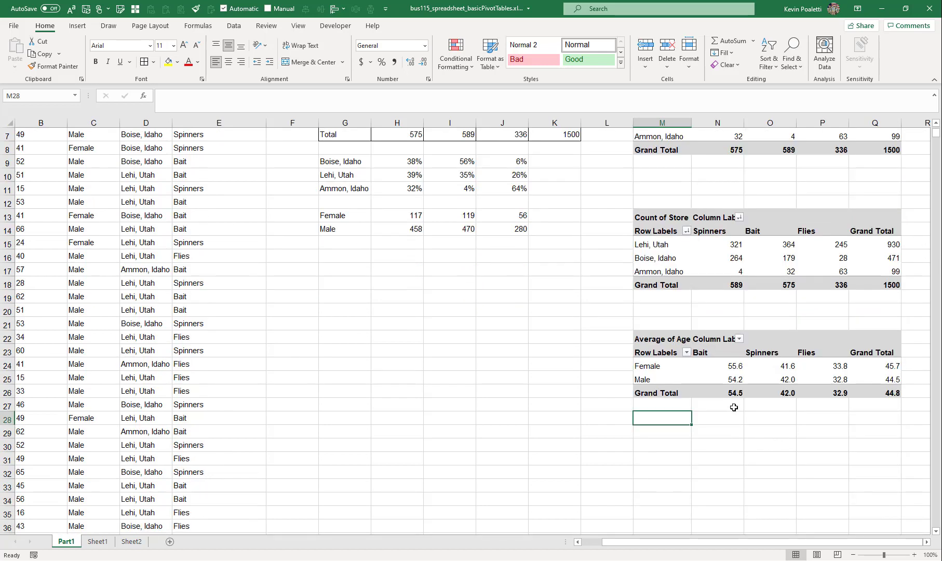
Copy the store PivotTable and paste a duplicate starting at cell M29
left_click(724, 358)
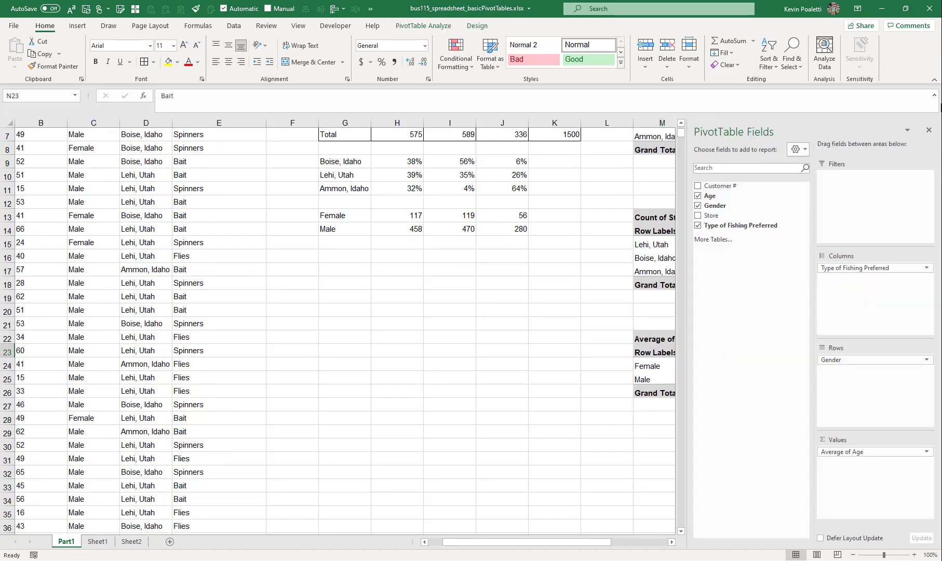
left_click_drag(519, 542, 575, 541)
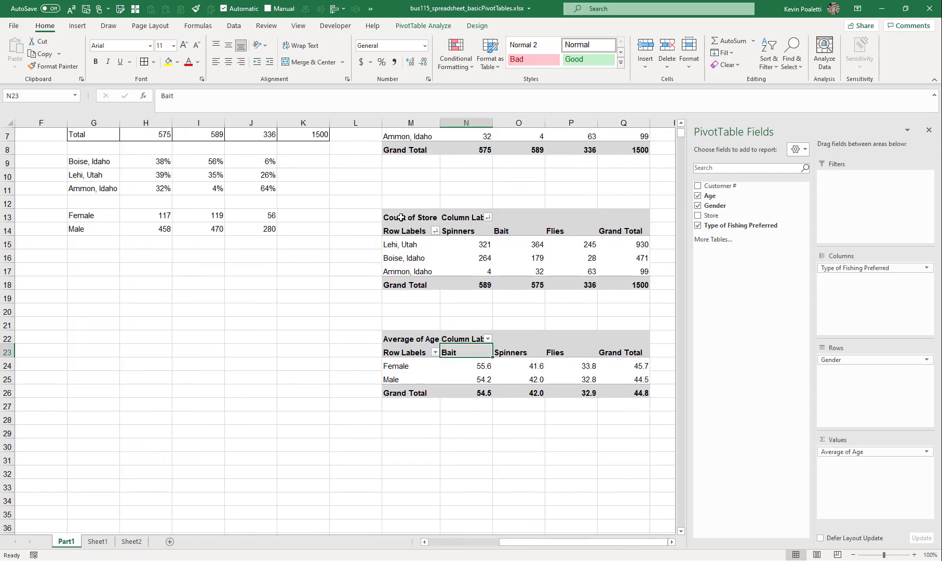
left_click_drag(400, 217, 628, 285)
key("ctrl+c")
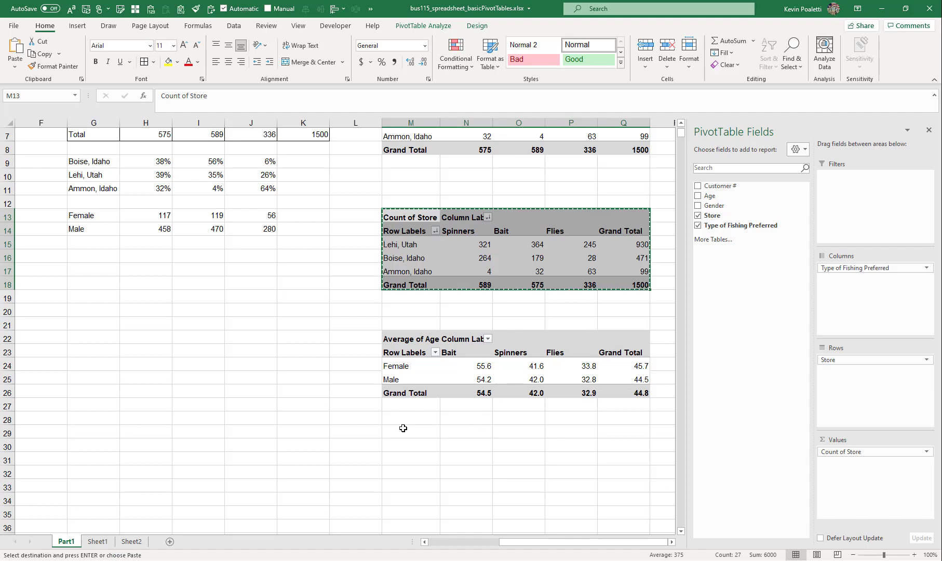
left_click(402, 428)
key("ctrl+v")
scroll(447, 418, "down", 2)
left_click_drag(415, 408, 410, 380)
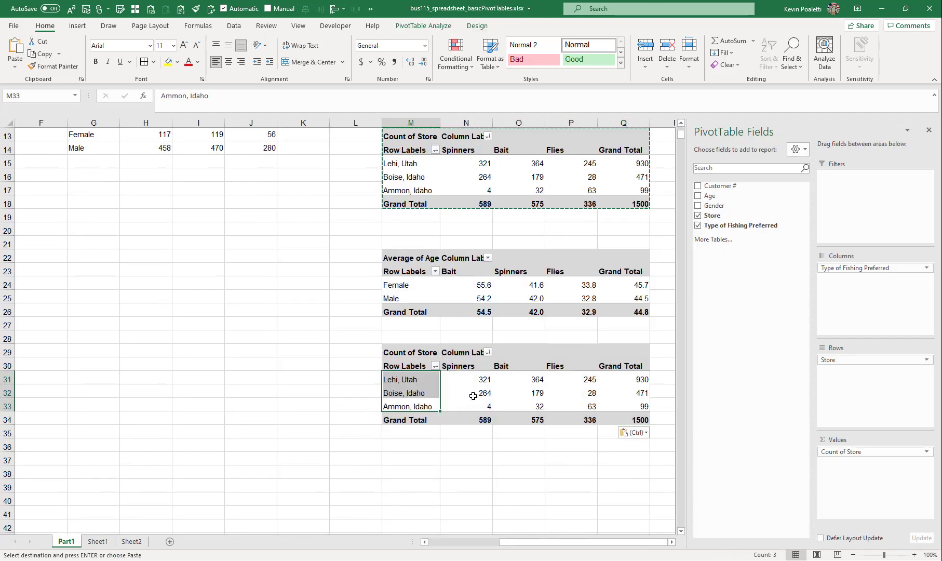
key("shift+Return")
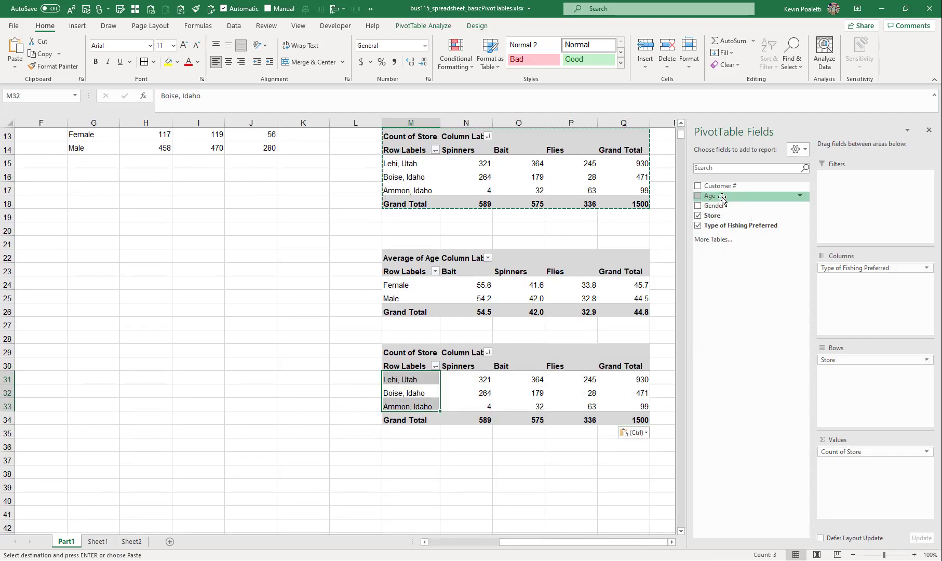
Rebuild the fourth PivotTable to show the Average of Age by store, removing Count of Store and the fishing type columns
left_click_drag(722, 198, 882, 497)
left_click_drag(580, 543, 628, 547)
left_click(266, 380)
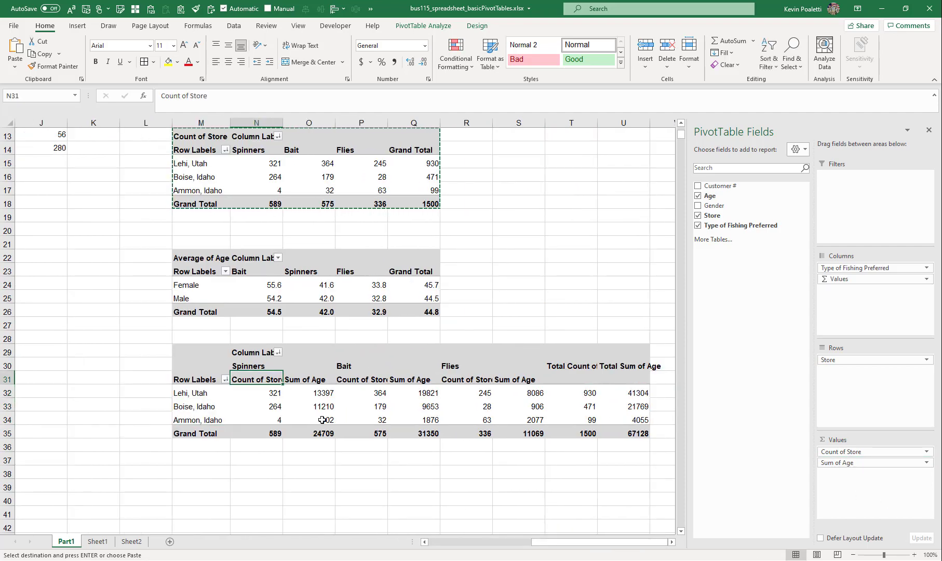
key("Up")
left_click(253, 380)
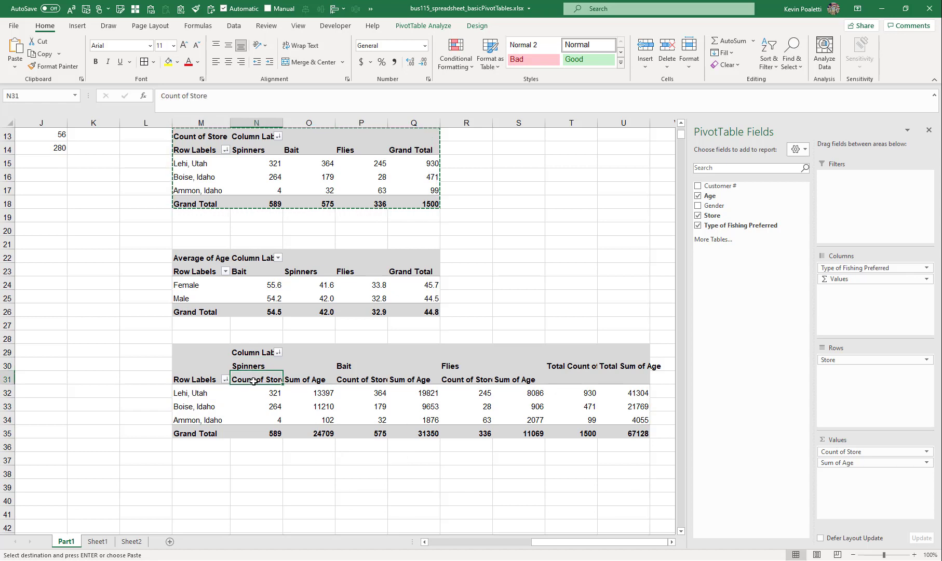
left_click(318, 380)
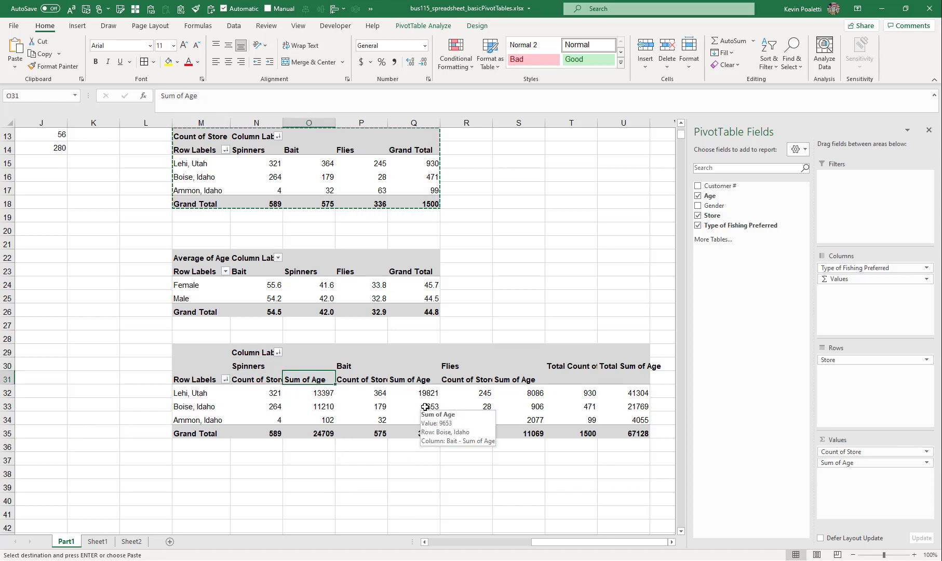
left_click_drag(835, 453, 775, 371)
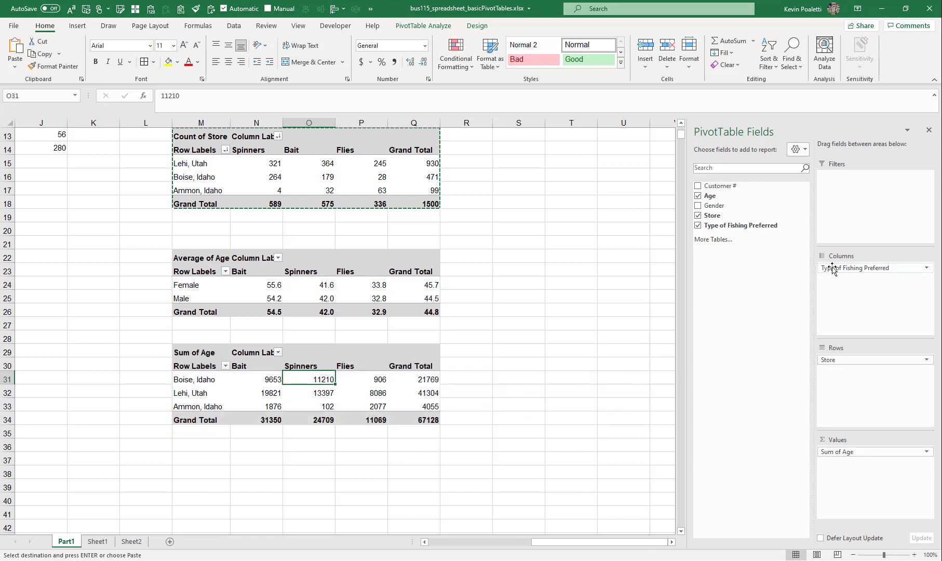
left_click_drag(832, 268, 691, 296)
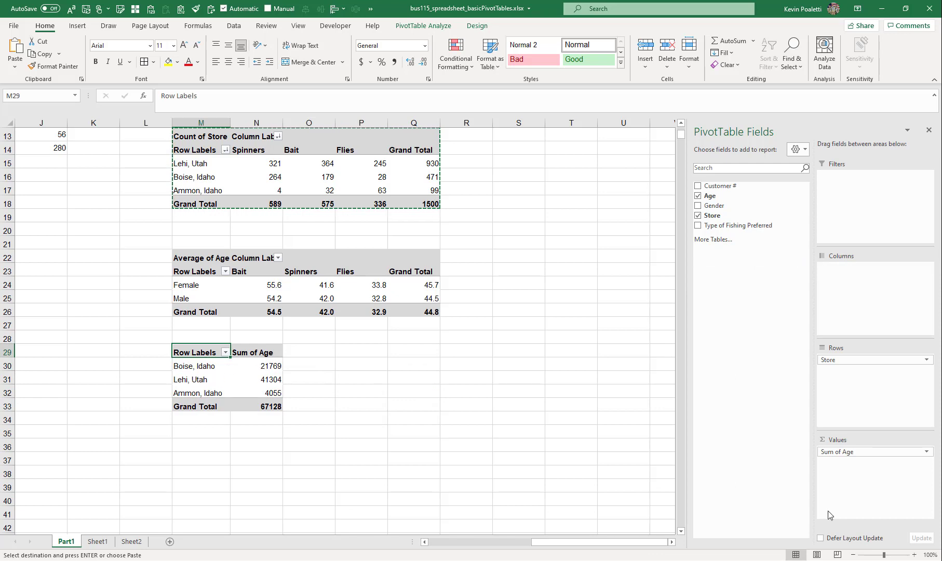
left_click(837, 452)
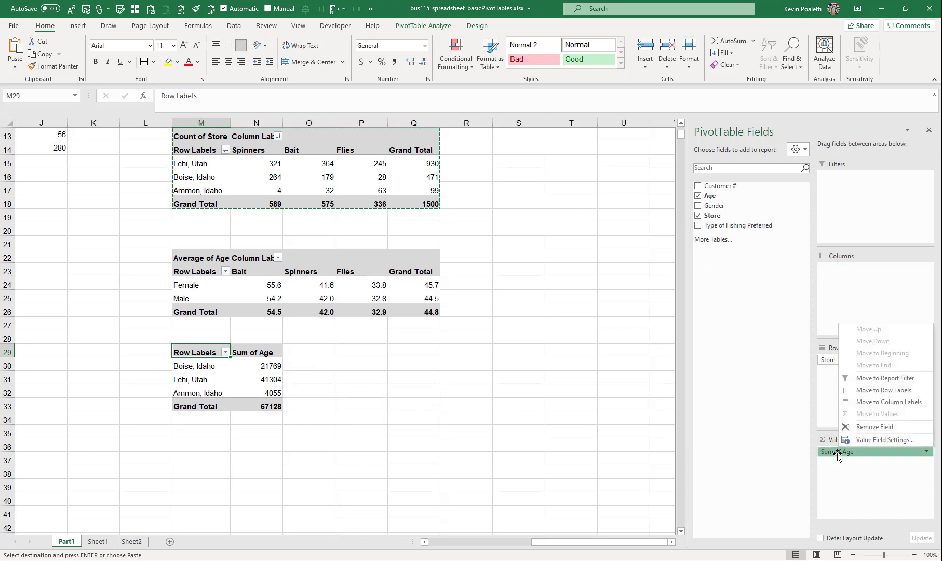
left_click(843, 439)
left_click(255, 251)
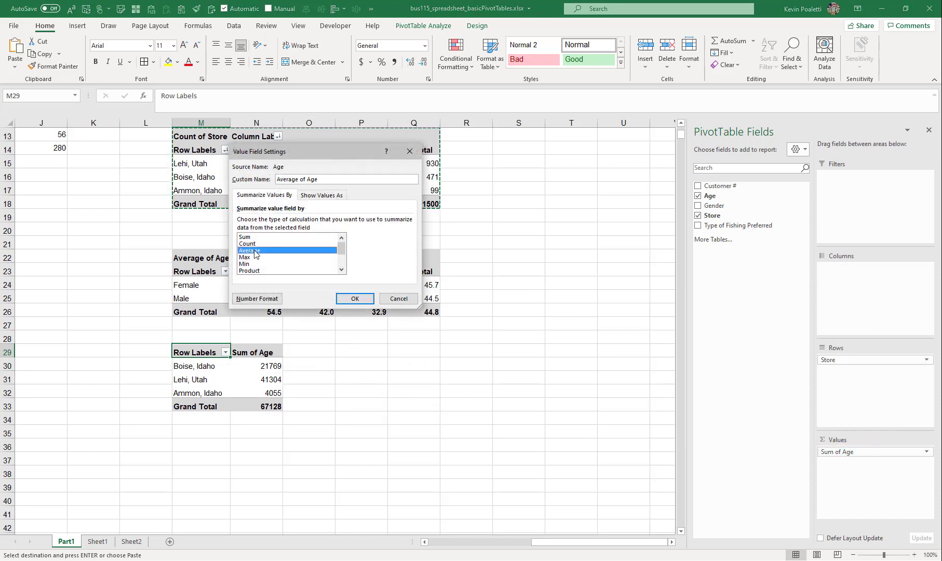
left_click(354, 298)
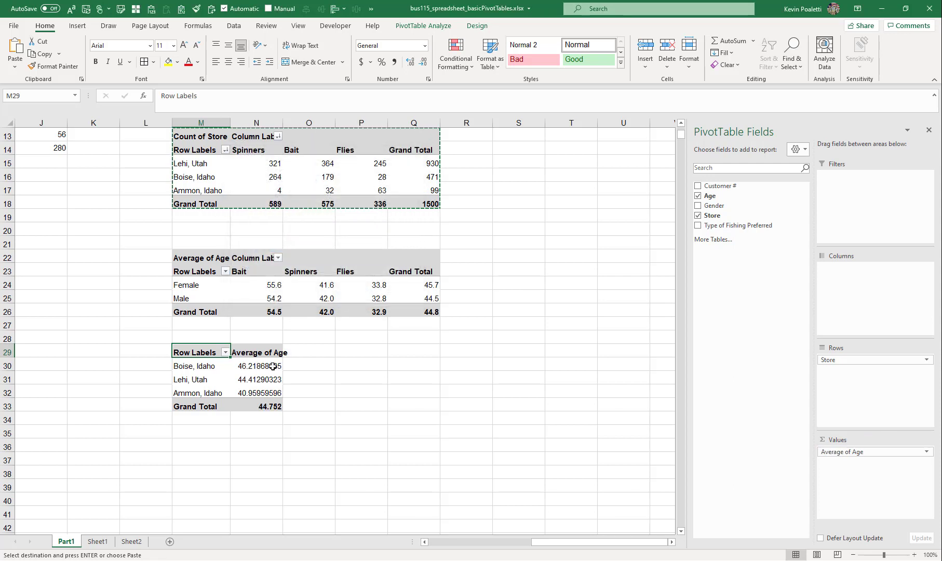
Format the store average ages as numbers with two decimal places
left_click_drag(272, 366, 276, 400)
key("ctrl+shift+1")
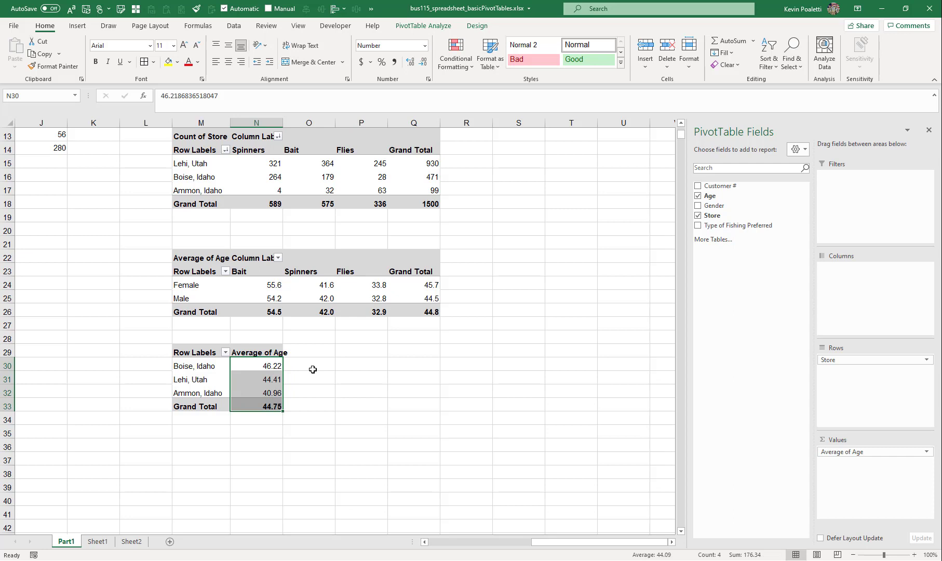
left_click(266, 392)
left_click(227, 367)
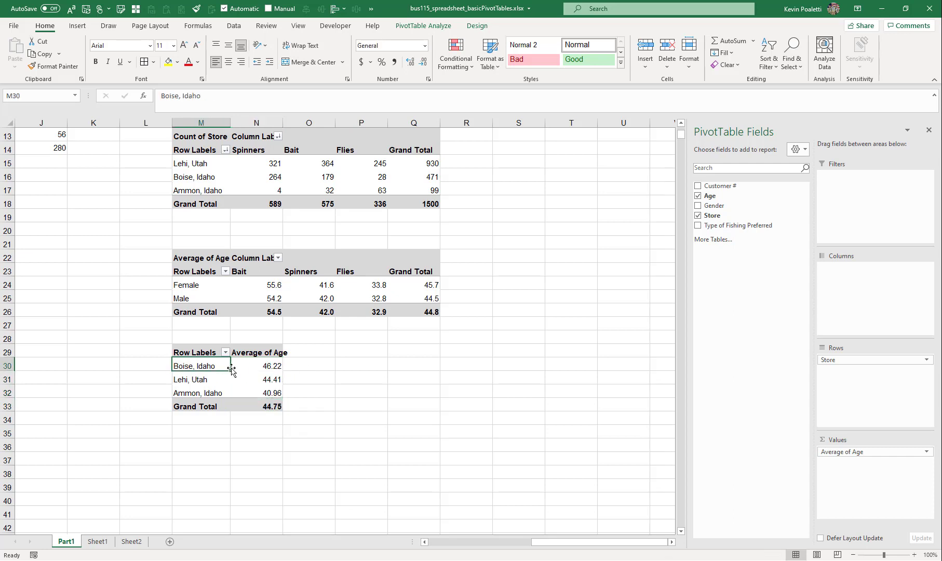
left_click(267, 367)
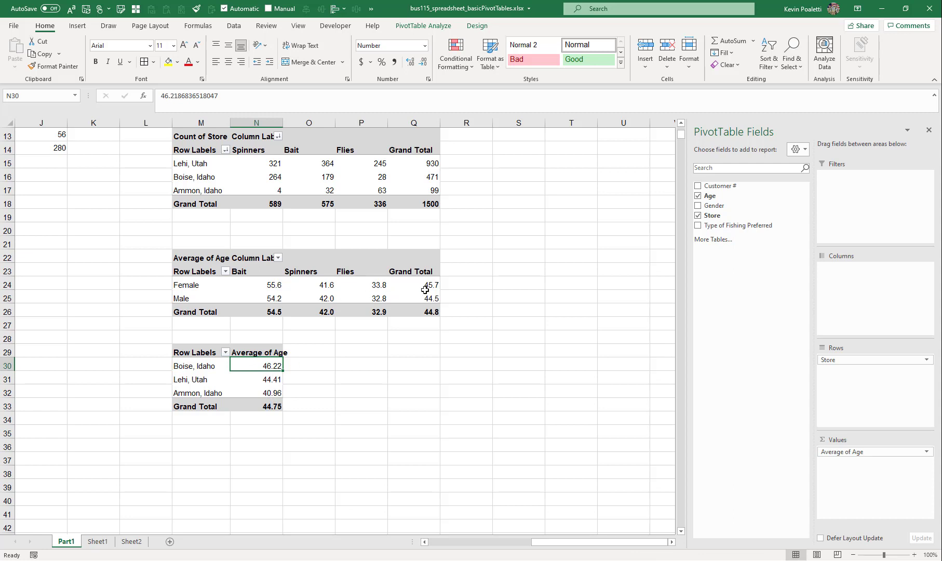
left_click_drag(425, 289, 426, 311)
left_click(199, 371)
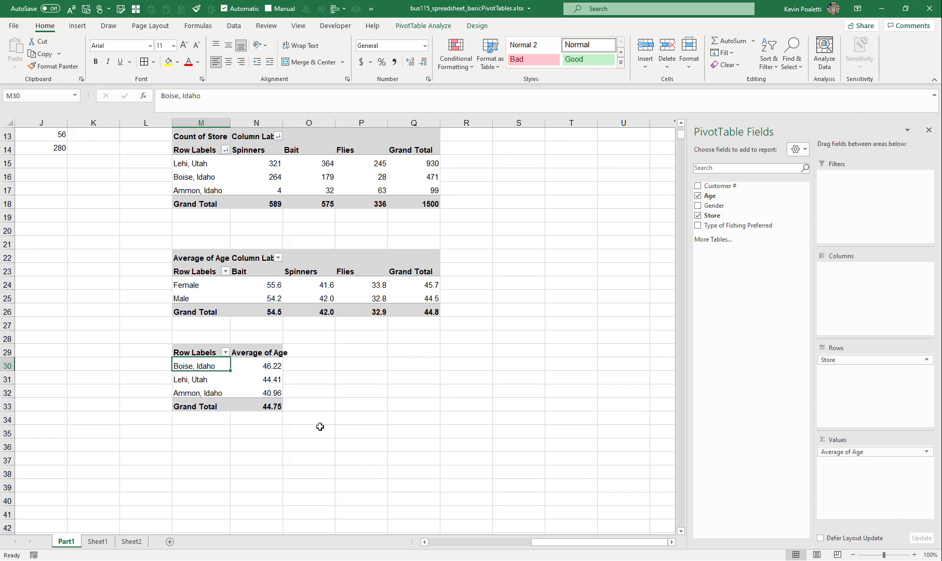
left_click(203, 258)
scroll(205, 280, "up", 1)
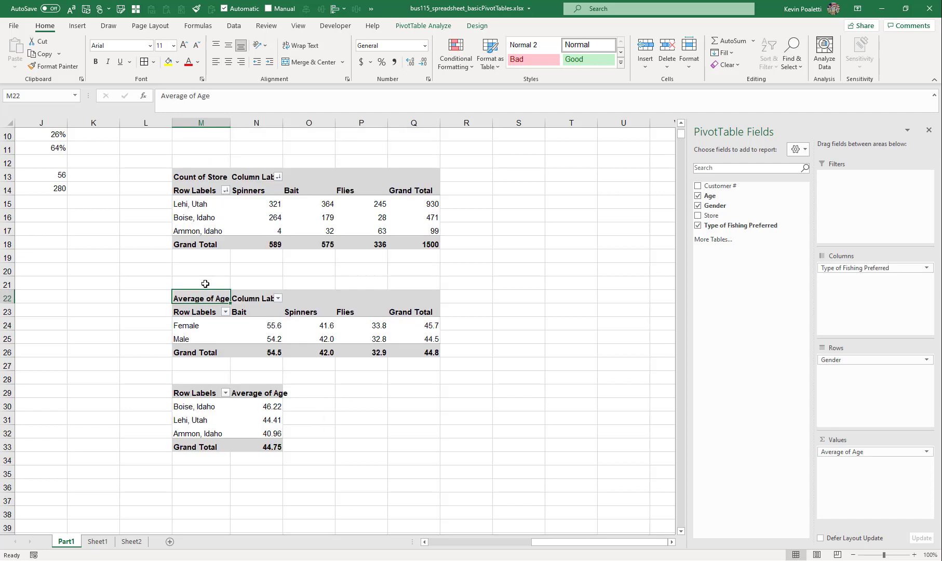
Copy the gender average-age PivotTable and paste a duplicate starting at cell M37
left_click(201, 291)
key("ctrl+c")
scroll(209, 301, "down", 5)
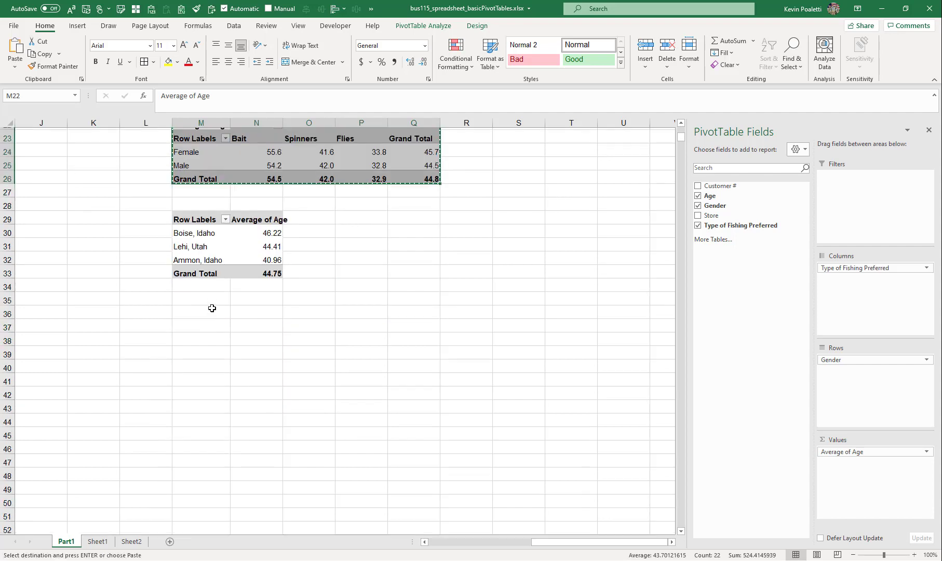
left_click(209, 301)
key("ctrl+v")
scroll(246, 288, "down", 2)
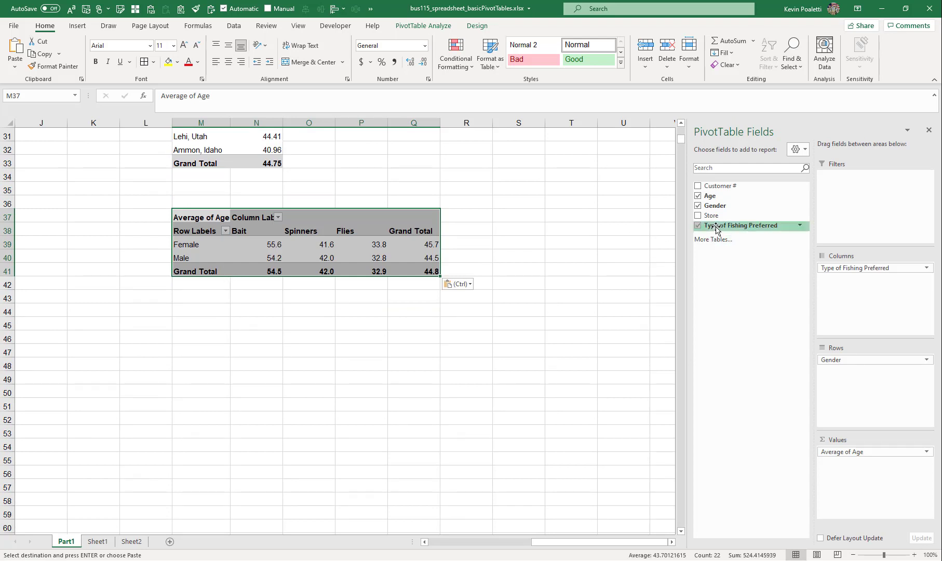
Add Store as a report filter on the duplicate PivotTable and filter it to show only Boise, Idaho
left_click_drag(764, 230, 252, 248)
left_click_drag(711, 214, 853, 196)
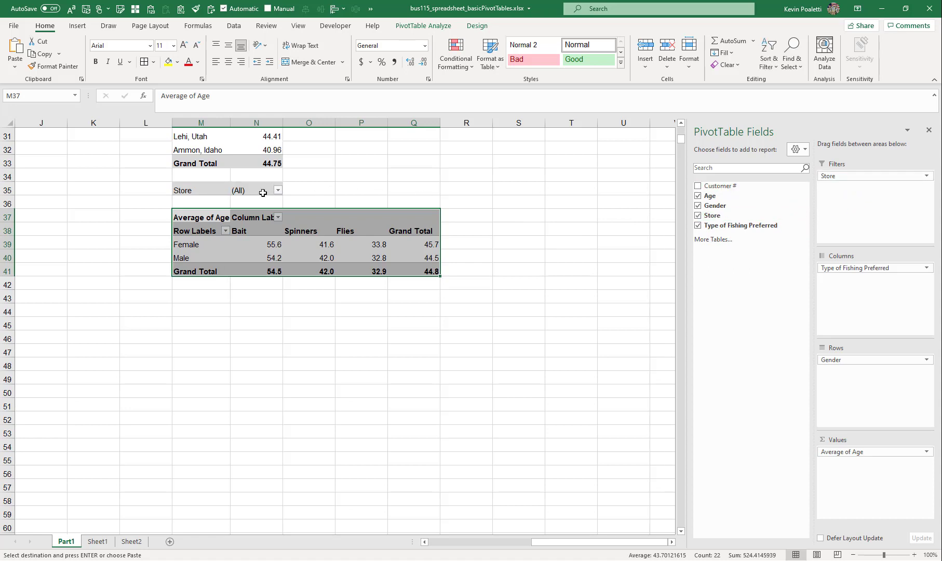
left_click(278, 190)
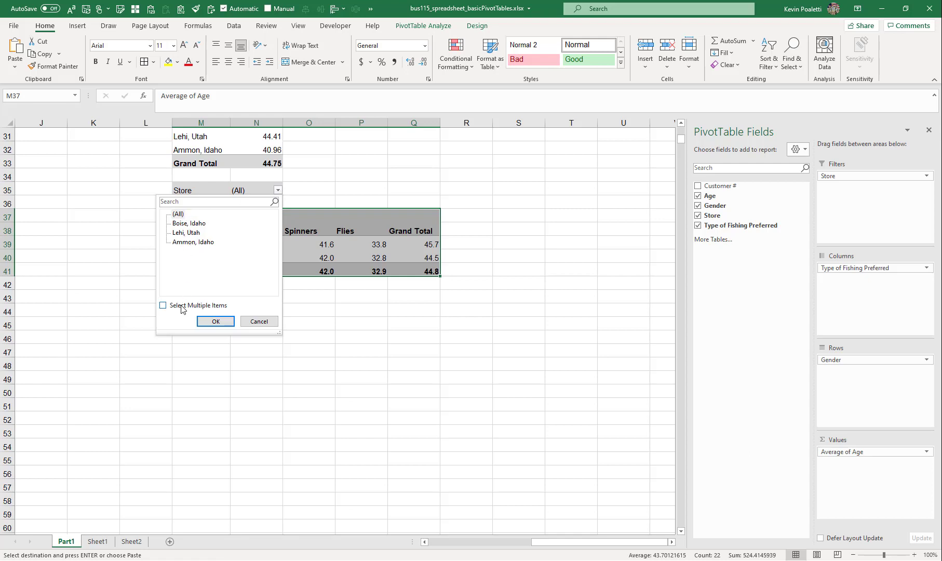
left_click(163, 305)
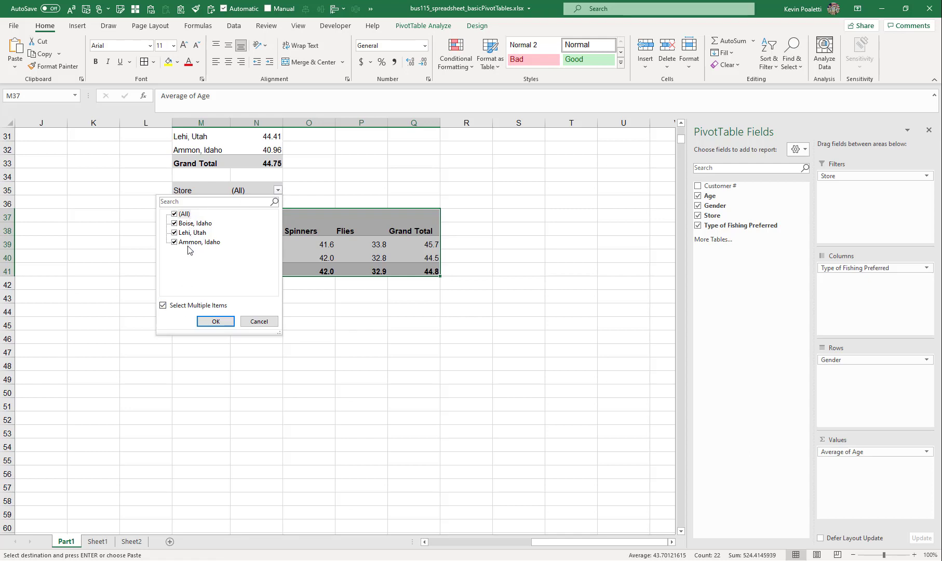
left_click(178, 243)
left_click(219, 321)
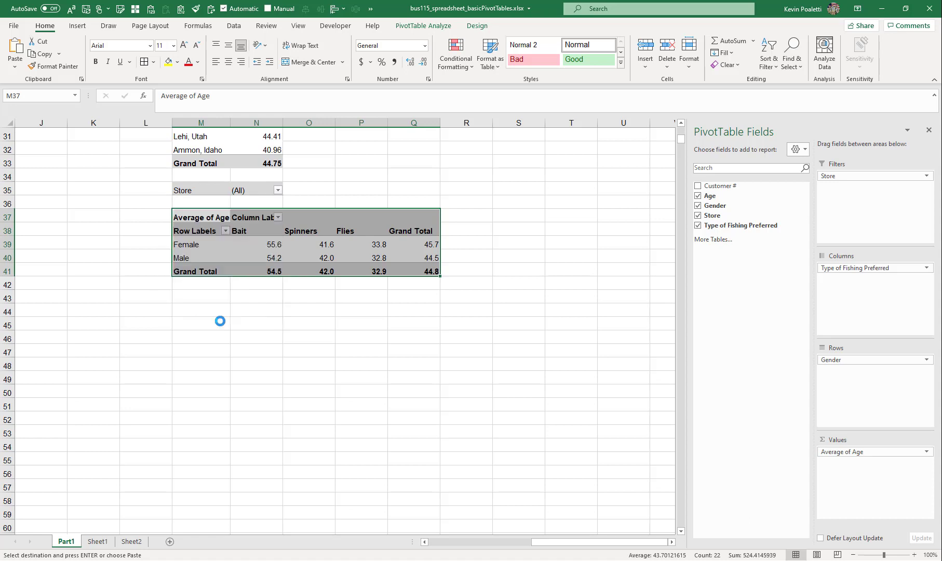
left_click(278, 190)
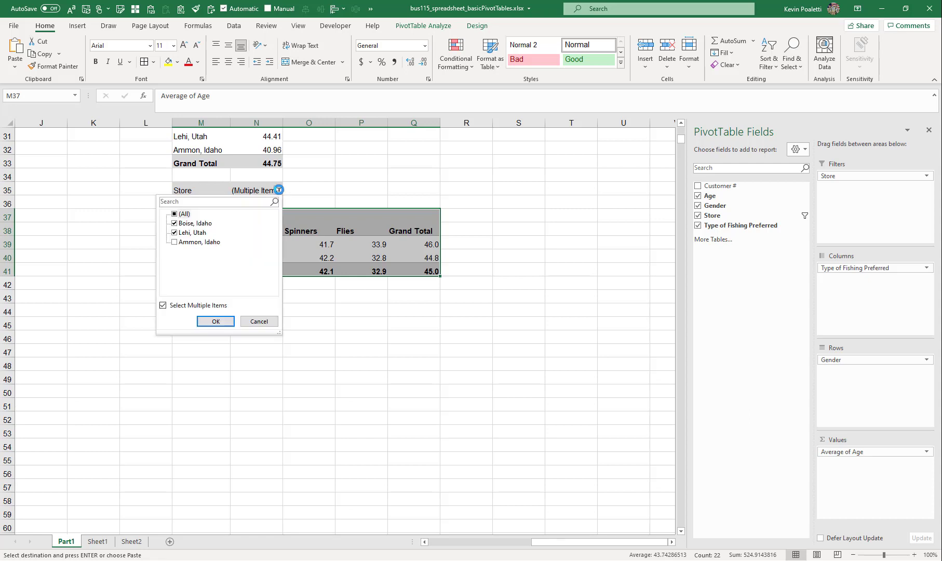
left_click(176, 232)
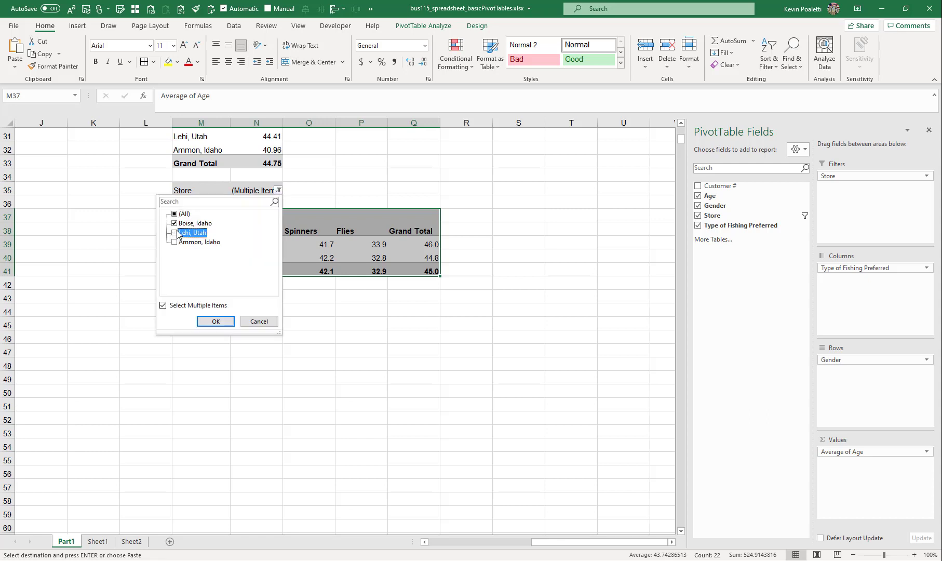
left_click(213, 321)
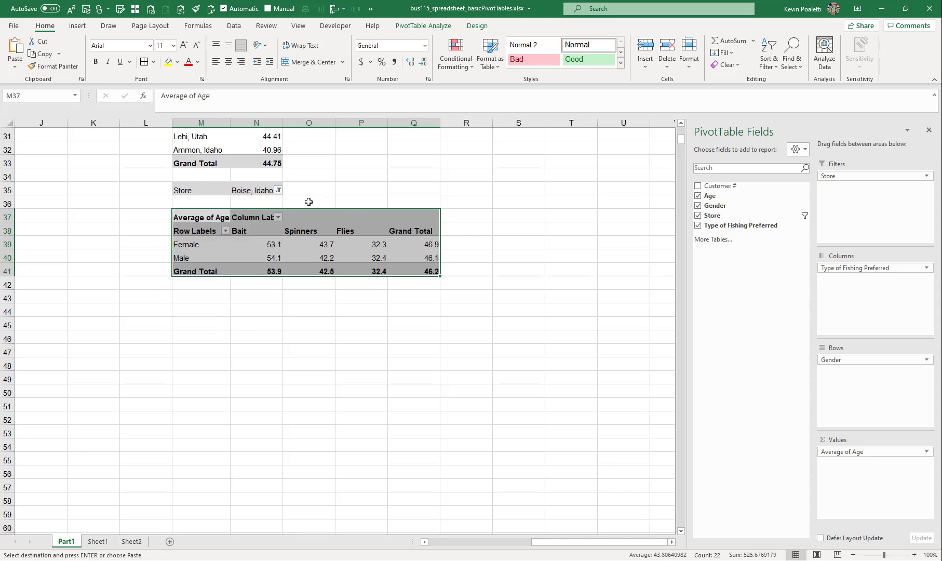
left_click(263, 245)
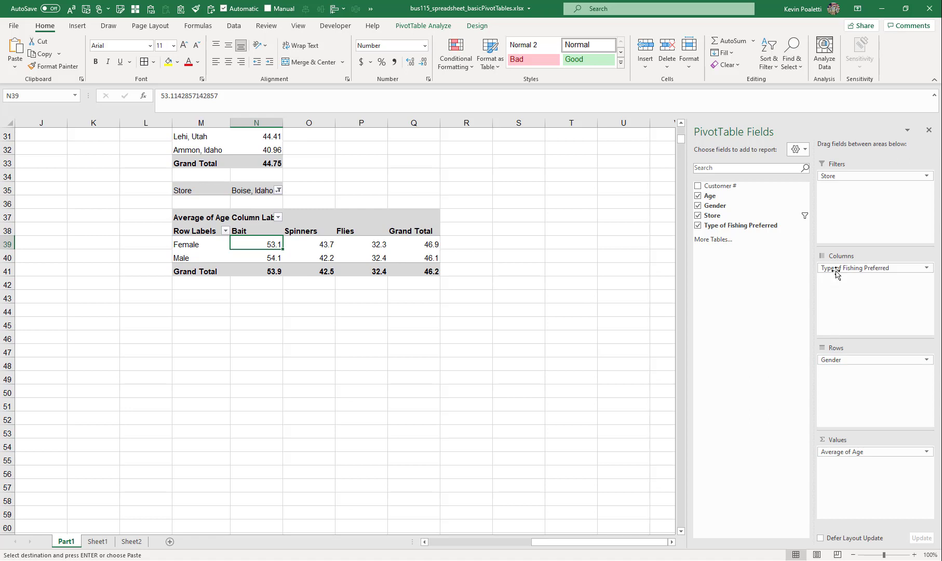
Remove fishing type from the duplicate PivotTable's columns and add Age a second time, summarized as StdDev
left_click_drag(834, 268, 747, 270)
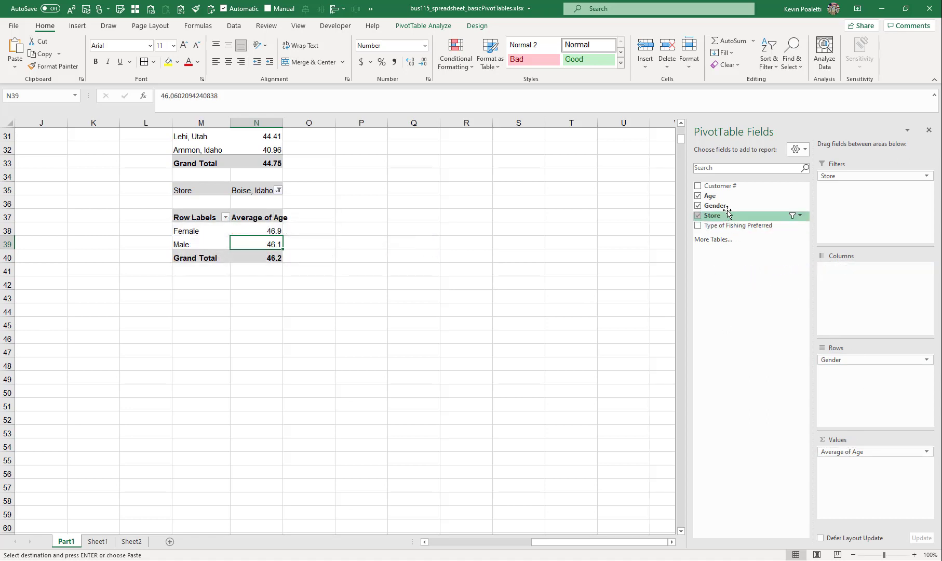
left_click_drag(724, 198, 872, 466)
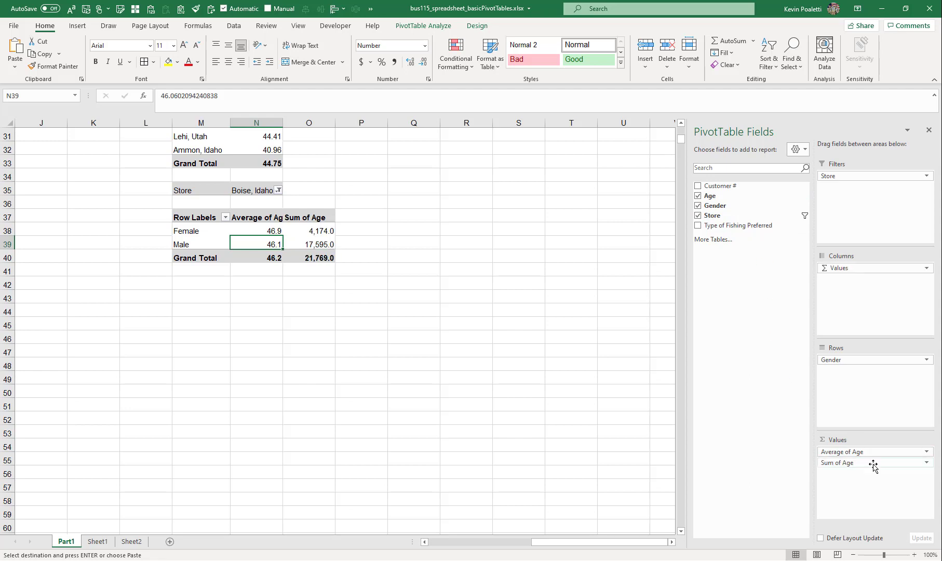
left_click(873, 466)
left_click(876, 450)
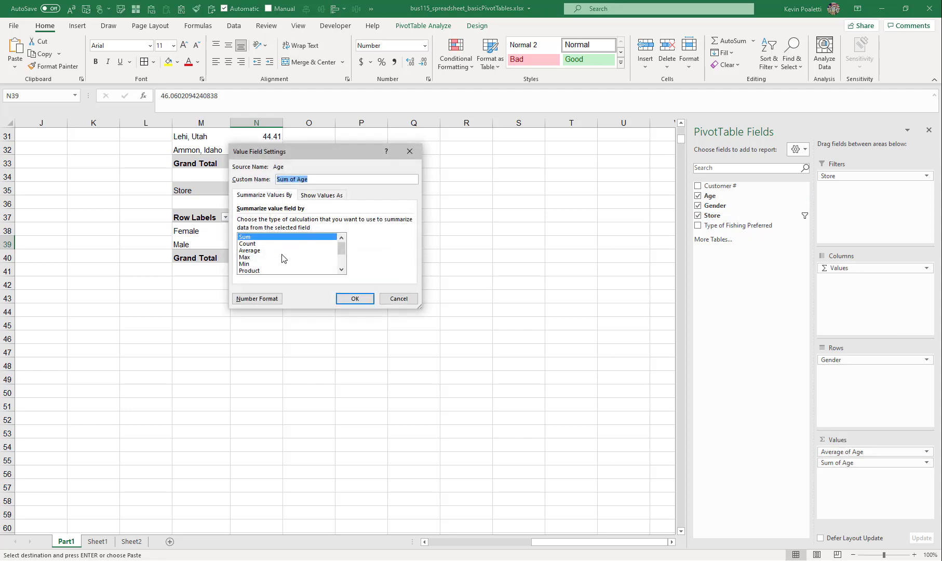
scroll(284, 258, "down", 2)
left_click(259, 251)
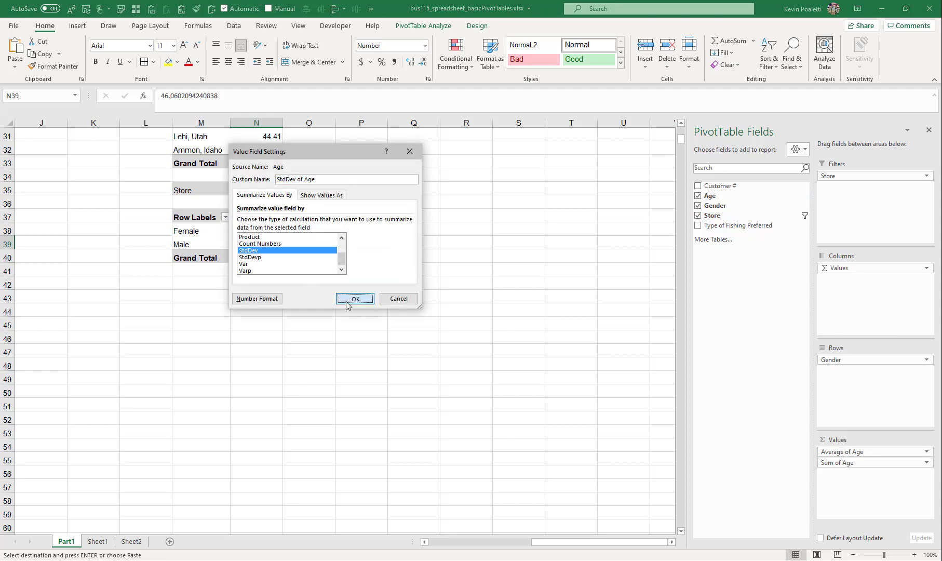
left_click(346, 305)
Add Type of Fishing Preferred as a row field above Gender in the duplicate PivotTable
left_click(317, 231)
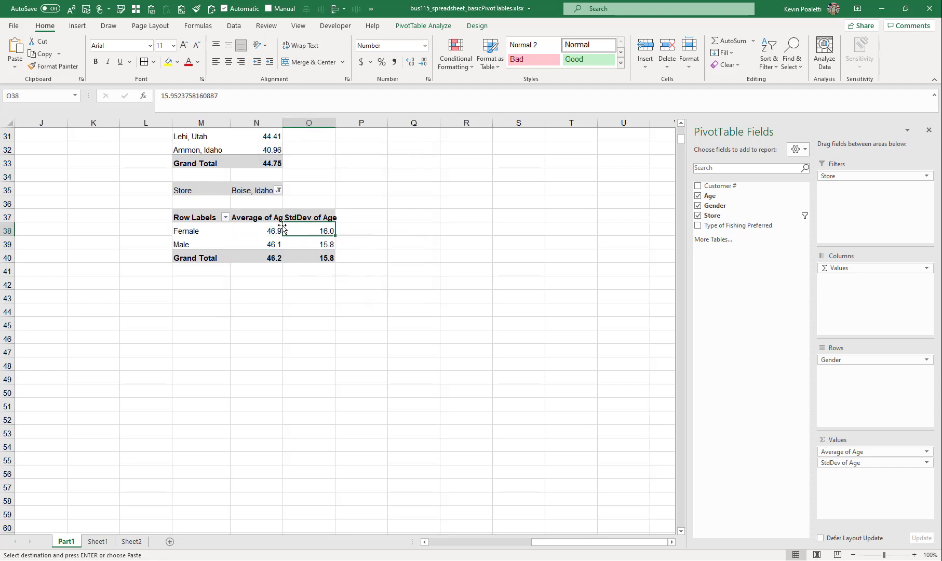
left_click(267, 229)
left_click(321, 232)
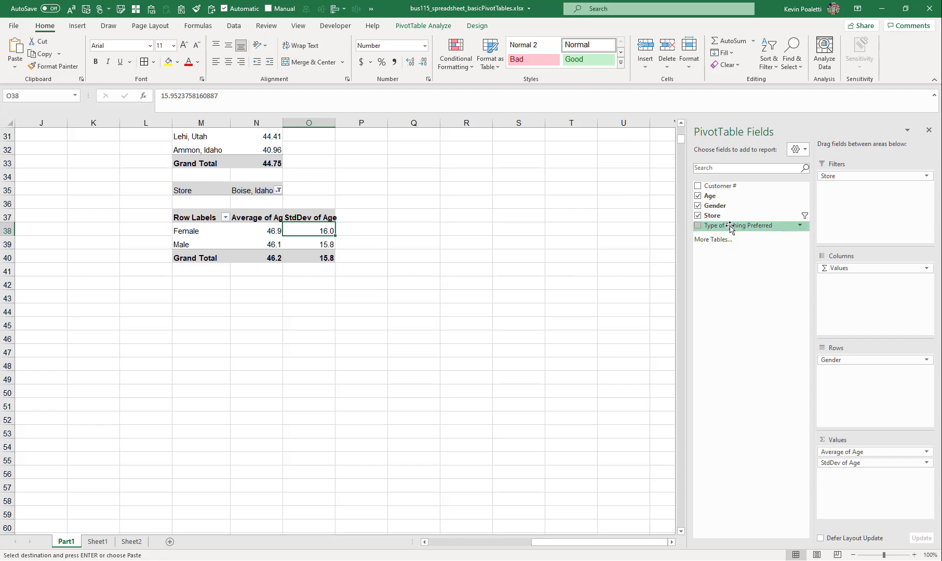
left_click_drag(729, 227, 863, 359)
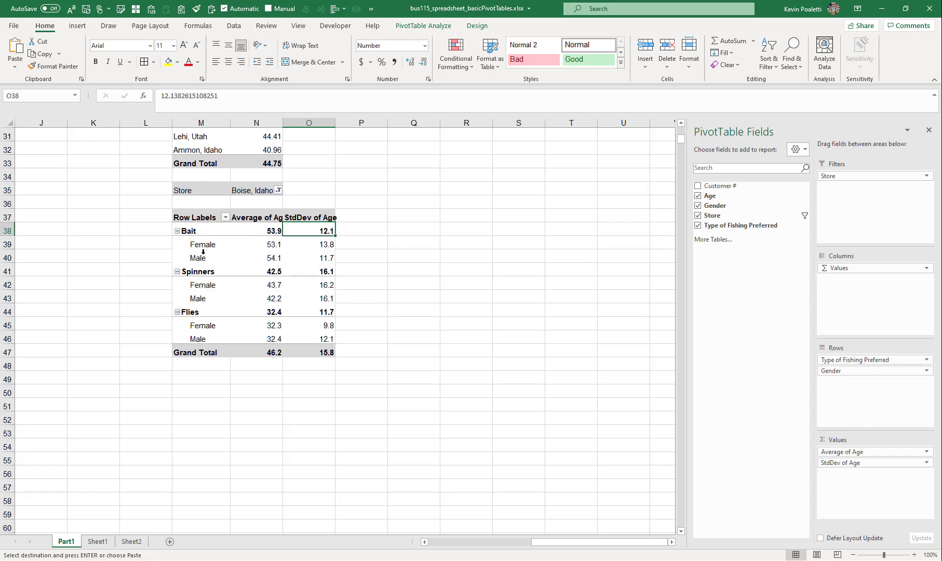
left_click(191, 229)
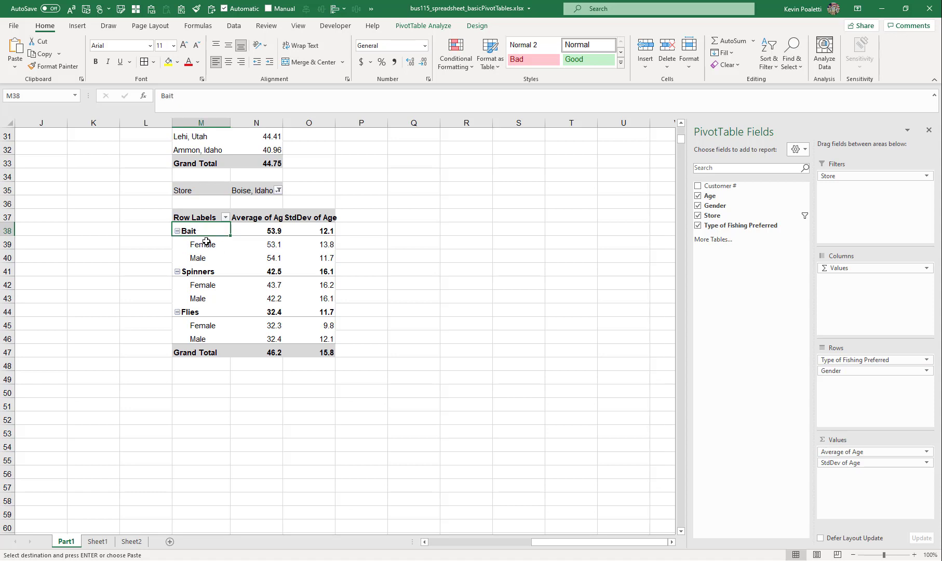
left_click_drag(856, 360, 842, 385)
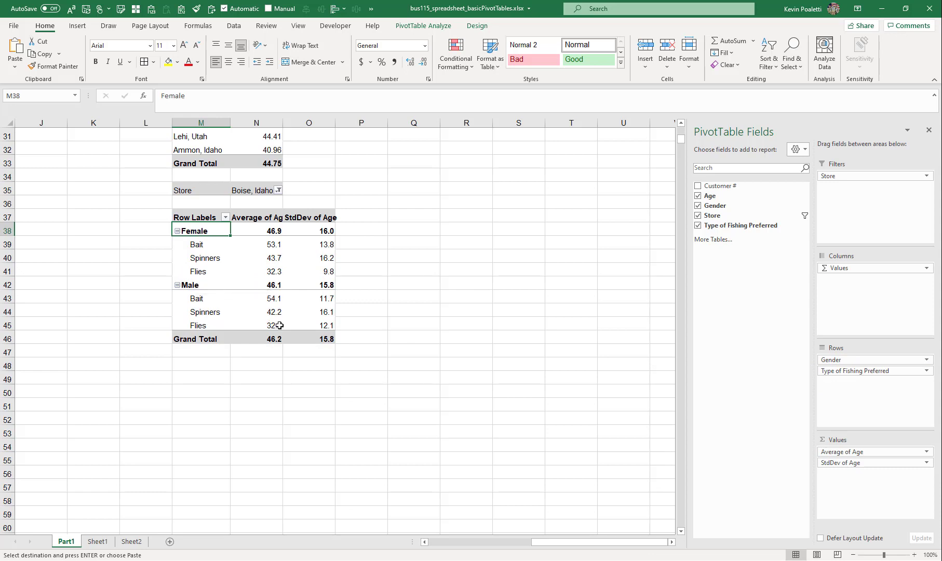
left_click_drag(856, 370, 841, 357)
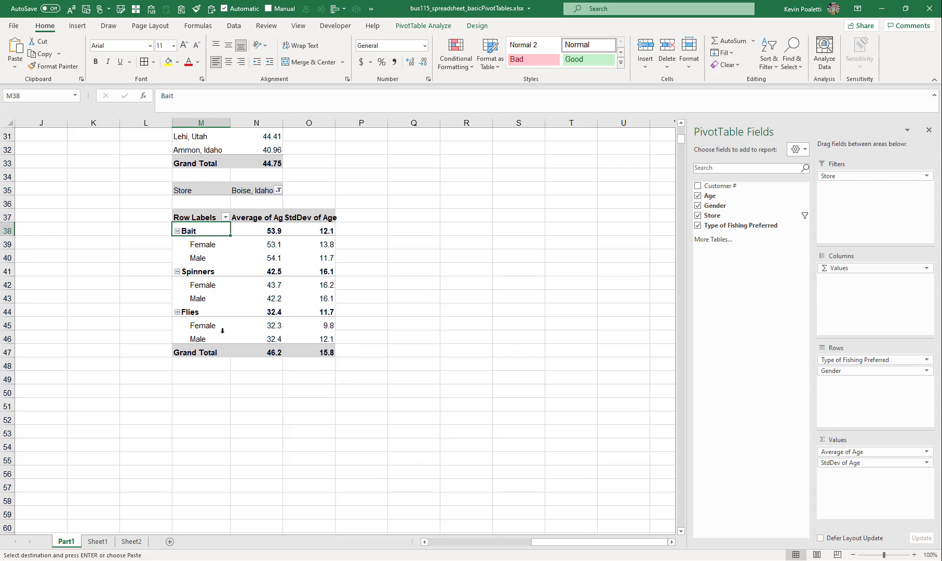
Inspect the average ages and standard deviations for each fishing type and gender combination
left_click(326, 325)
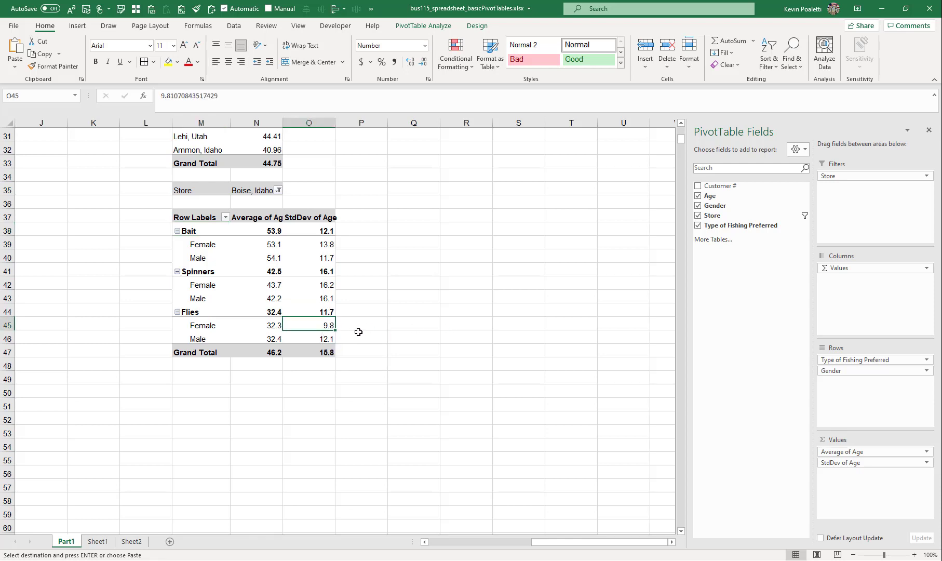
left_click(270, 327)
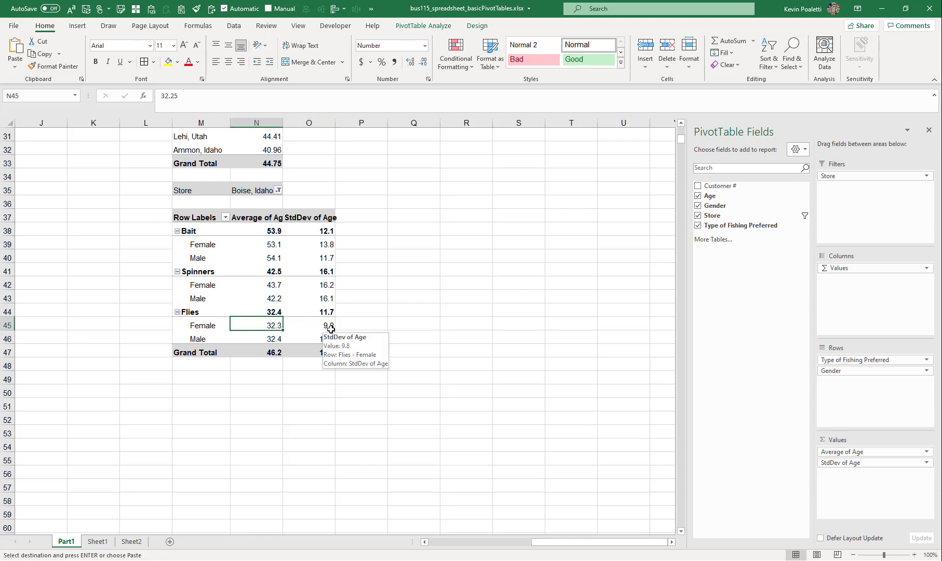
left_click(327, 327)
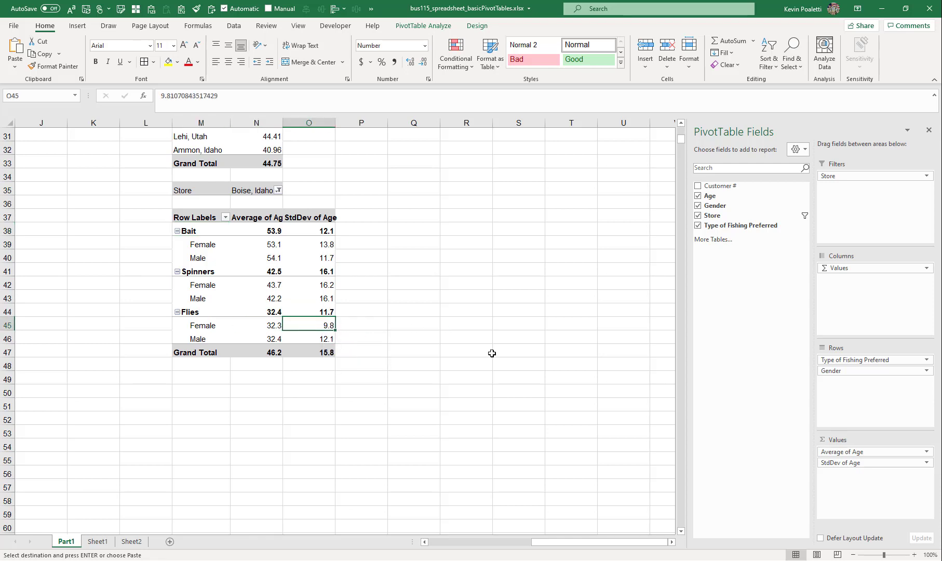
left_click(262, 337)
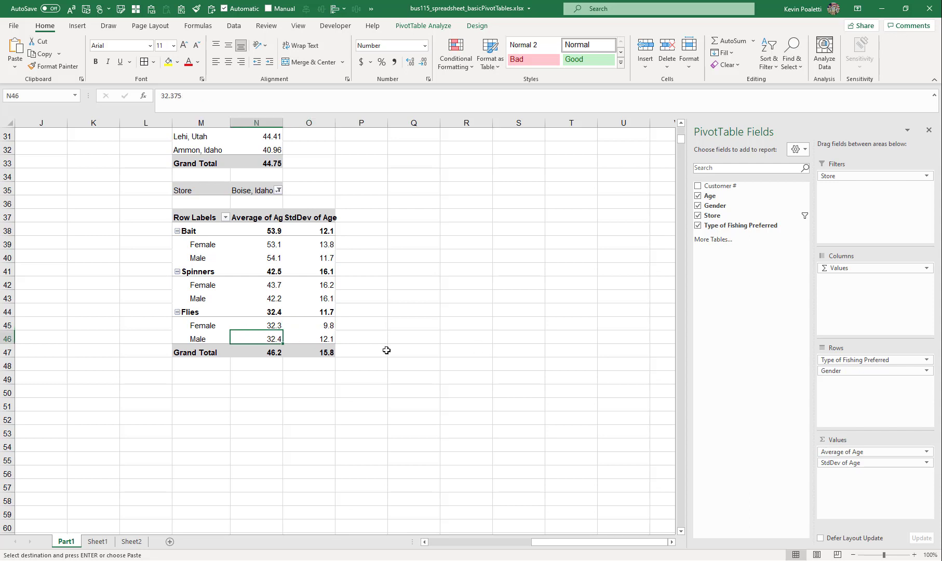
left_click(327, 336)
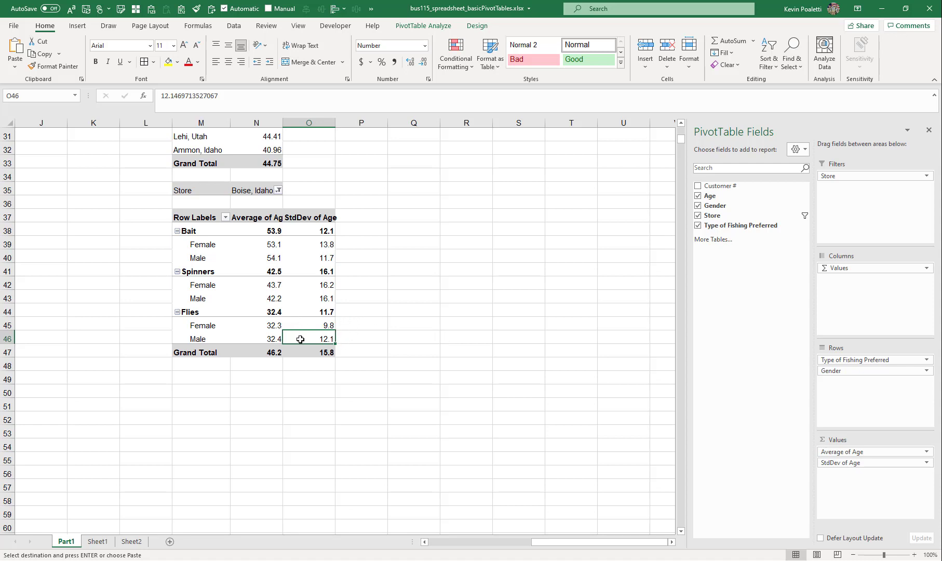
left_click_drag(204, 339, 328, 342)
left_click_drag(217, 321, 325, 322)
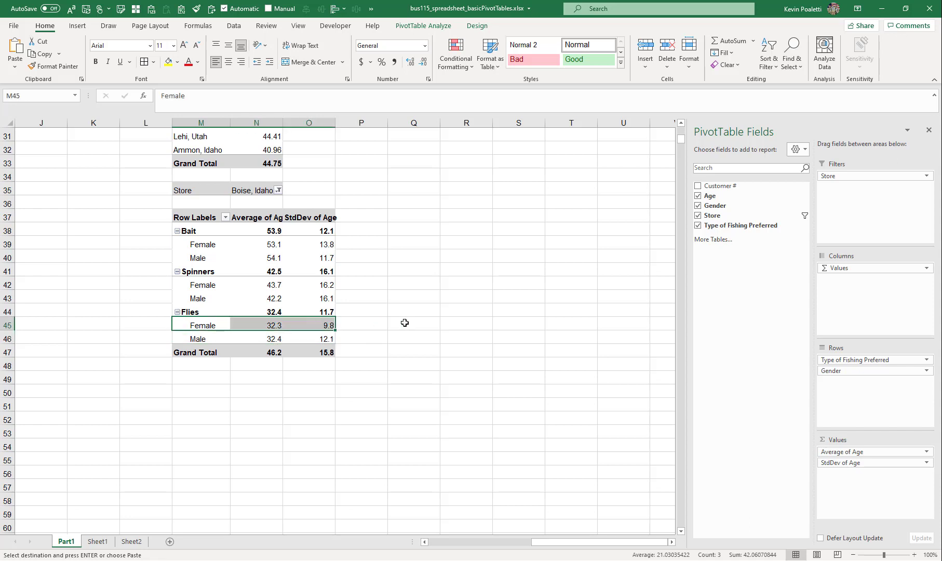
left_click(377, 312)
left_click(306, 311)
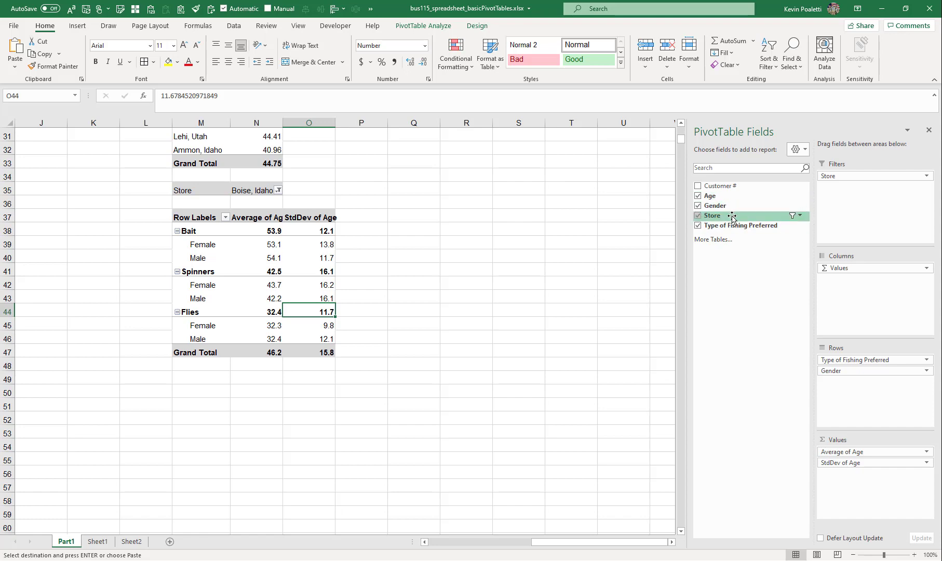
Move Gender from the row fields into the report filters of the duplicate PivotTable
left_click_drag(719, 205, 891, 208)
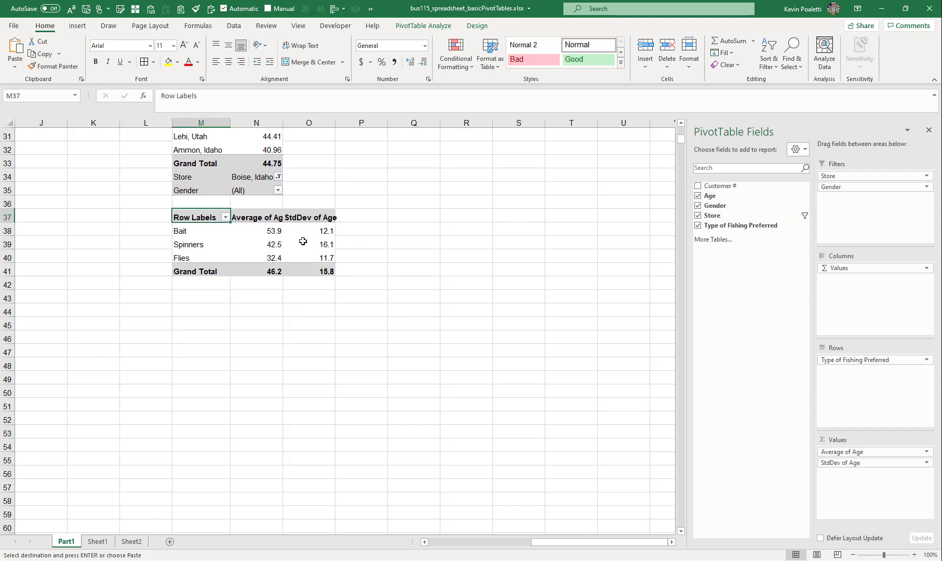
scroll(353, 244, "up", 5)
scroll(207, 356, "down", 3)
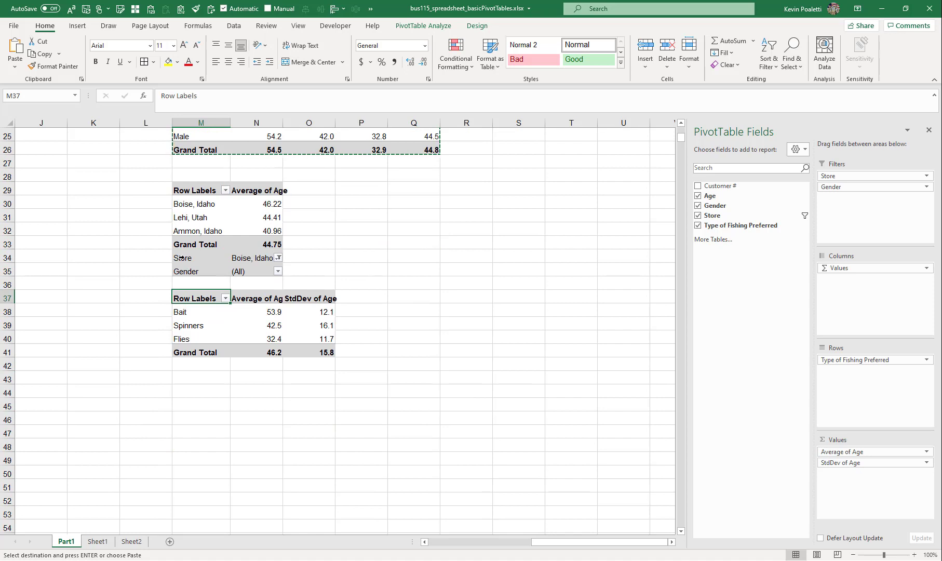
Move the duplicate PivotTable down so its report filters start at row 38
left_click(178, 257)
left_click_drag(177, 256, 322, 408)
left_click(246, 283)
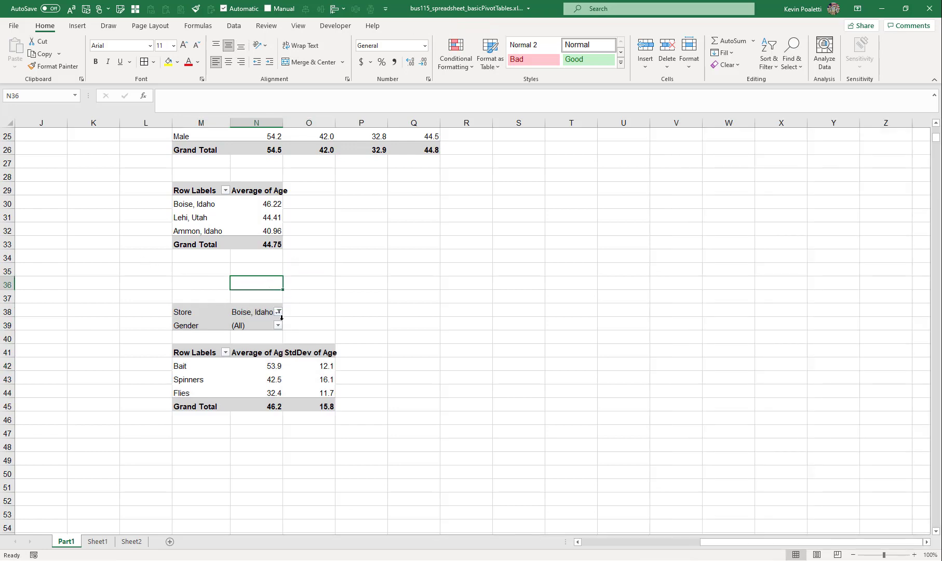
Filter the duplicate PivotTable's Gender report filter to show only Female
left_click(278, 325)
left_click(183, 357)
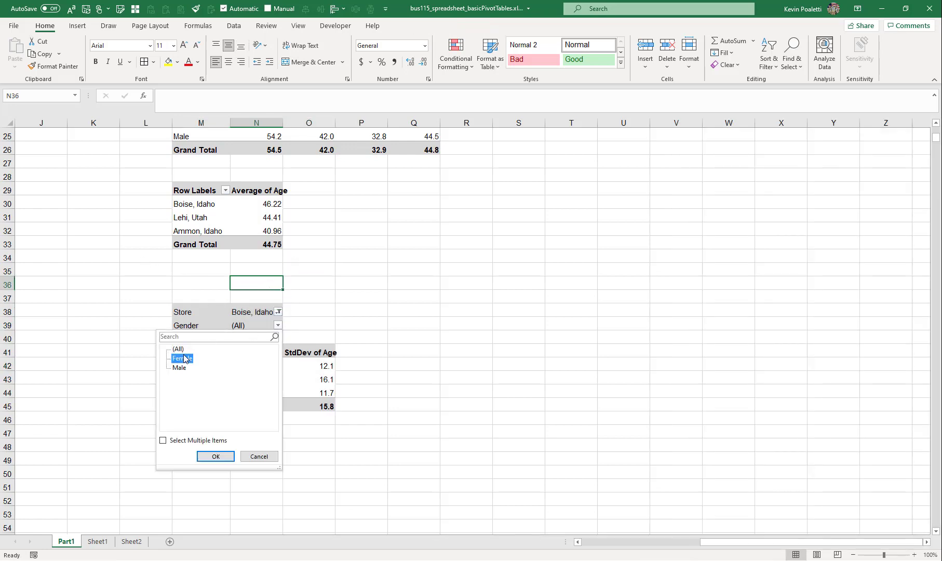
left_click(215, 456)
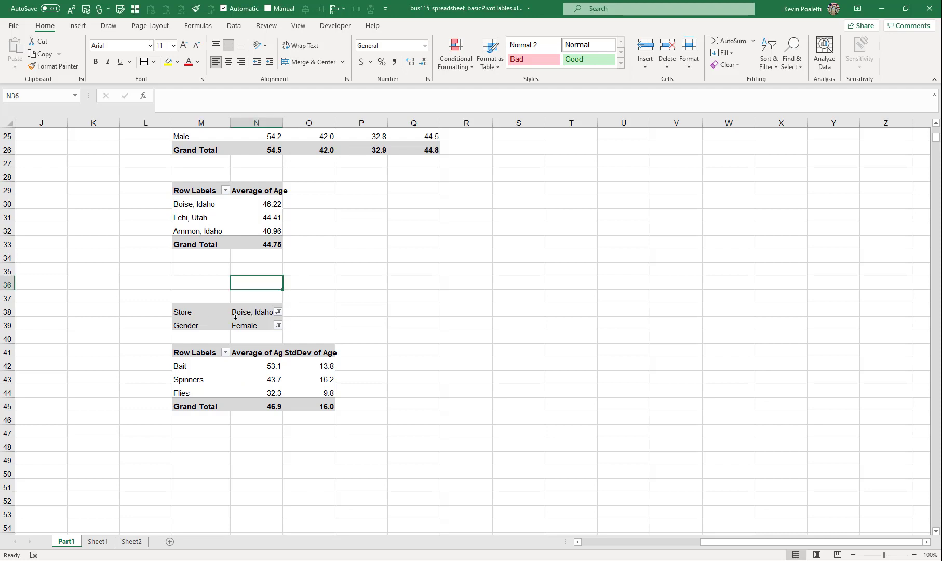
left_click(213, 312)
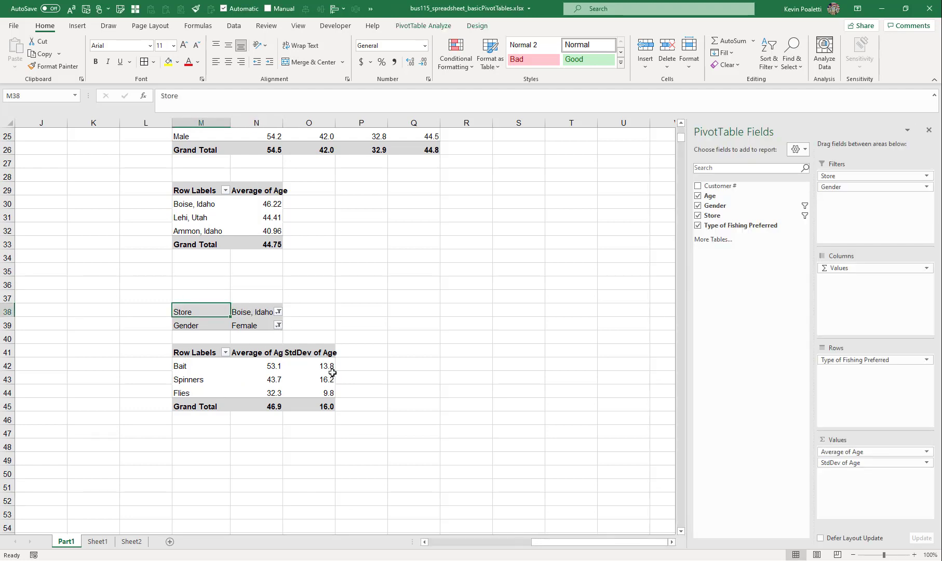
Copy the store average-age PivotTable and paste a duplicate starting at cell Q29
scroll(226, 215, "up", 2)
left_click_drag(203, 271, 275, 325)
key("ctrl+c")
left_click(388, 268)
key("ctrl+v")
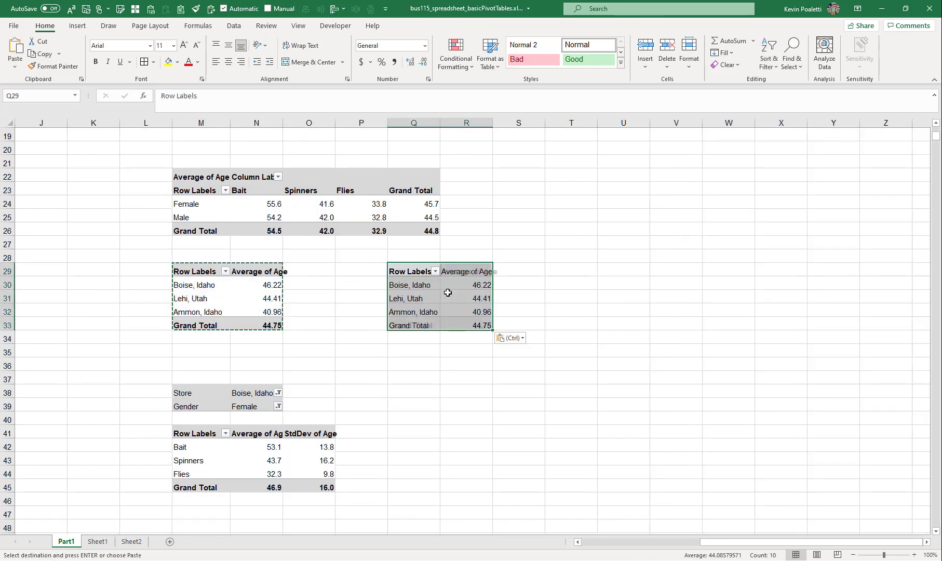
Add Gender as a column field on the pasted store PivotTable
left_click(457, 312)
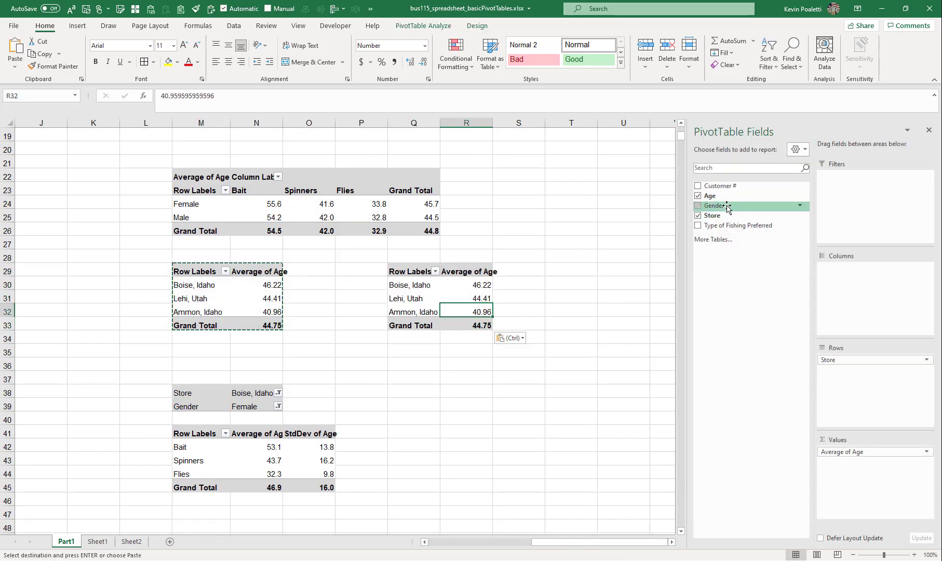
left_click_drag(713, 205, 847, 318)
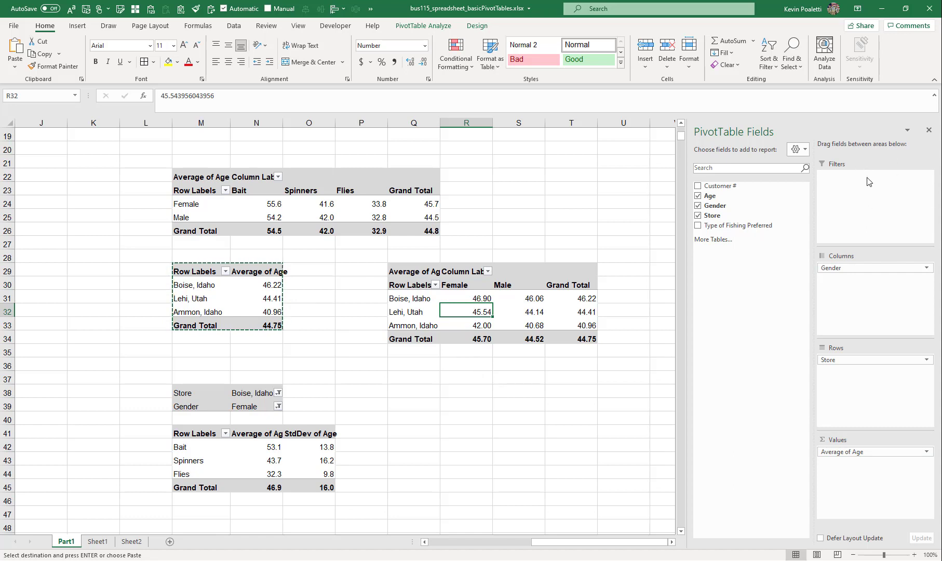
Filter the store rows of the pasted PivotTable to exclude Boise, Idaho
left_click(460, 268)
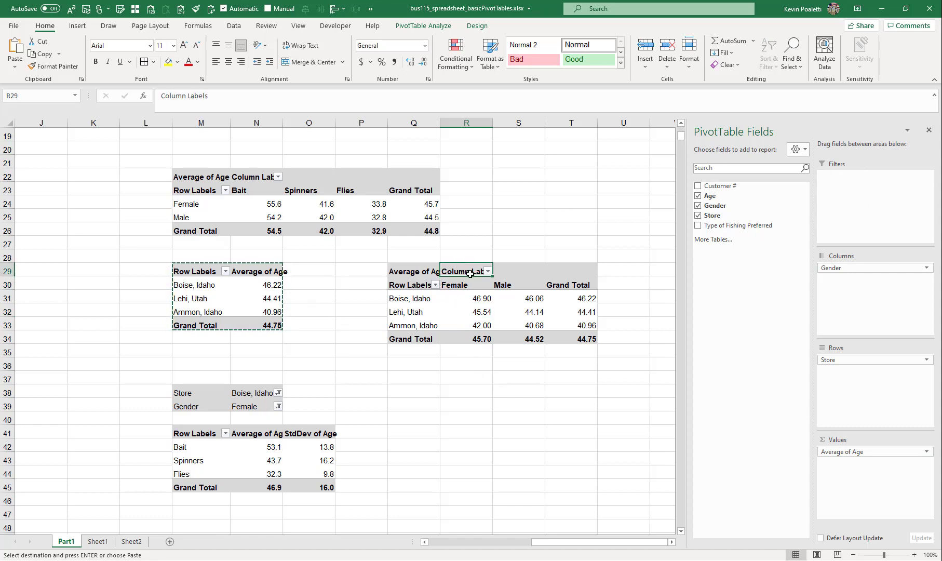
left_click(397, 284)
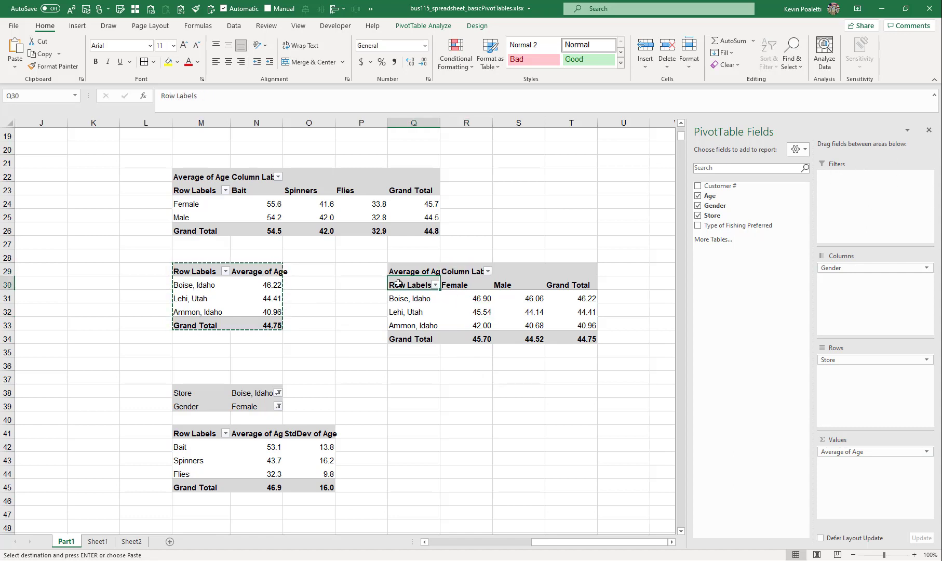
left_click(435, 285)
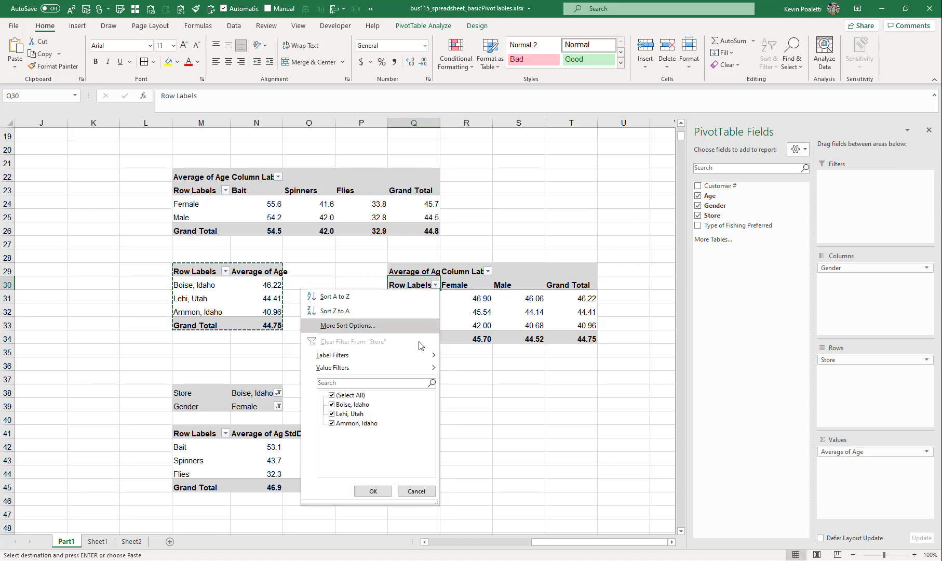
left_click(333, 404)
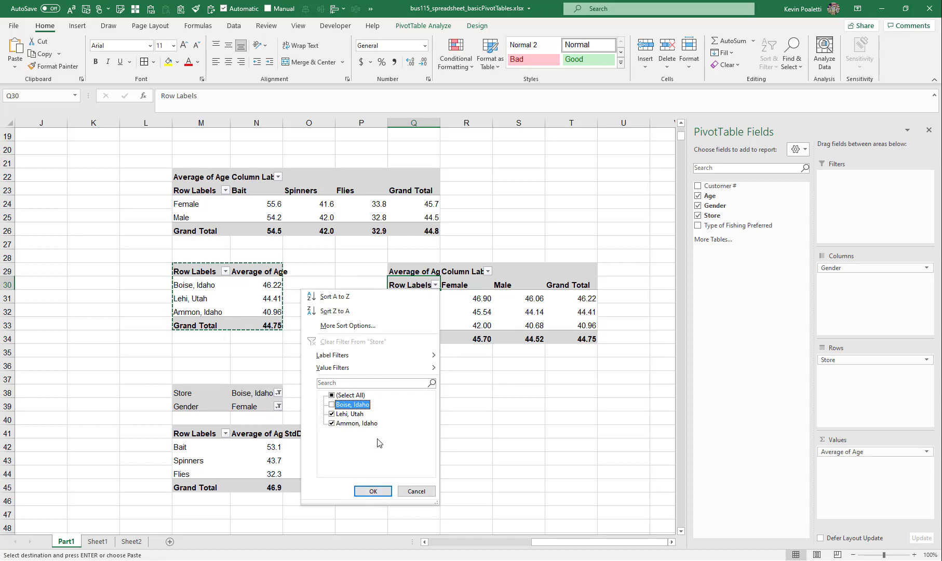
mouse_move(378, 355)
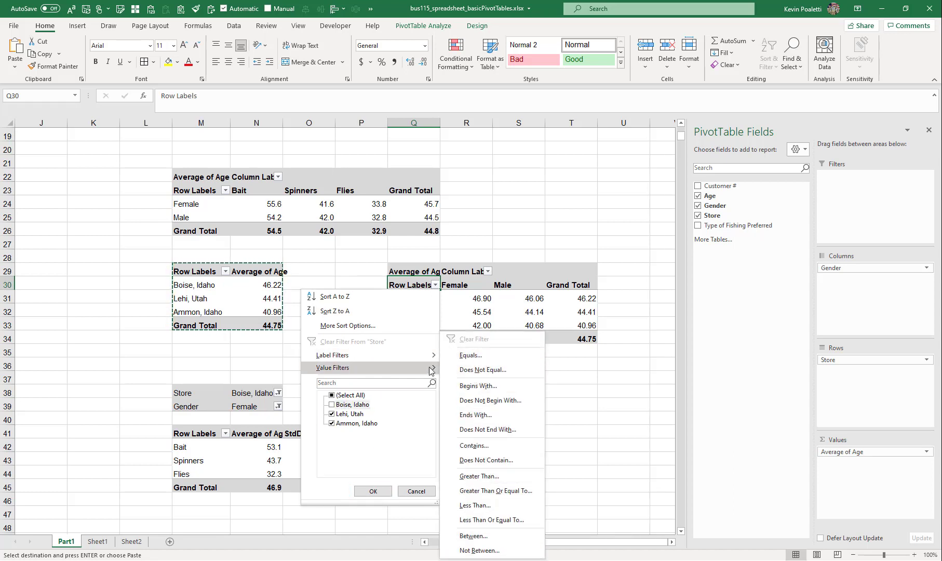
mouse_move(421, 371)
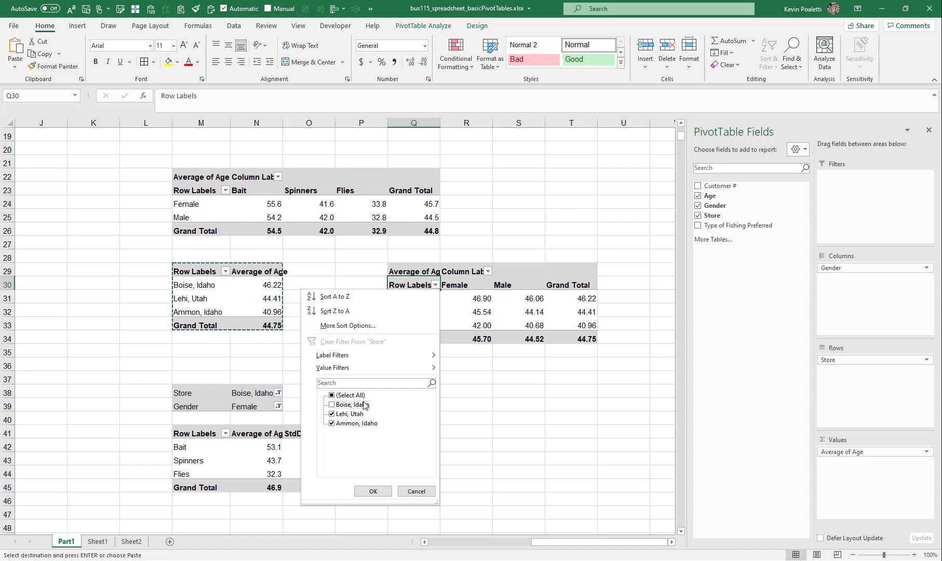
left_click(371, 491)
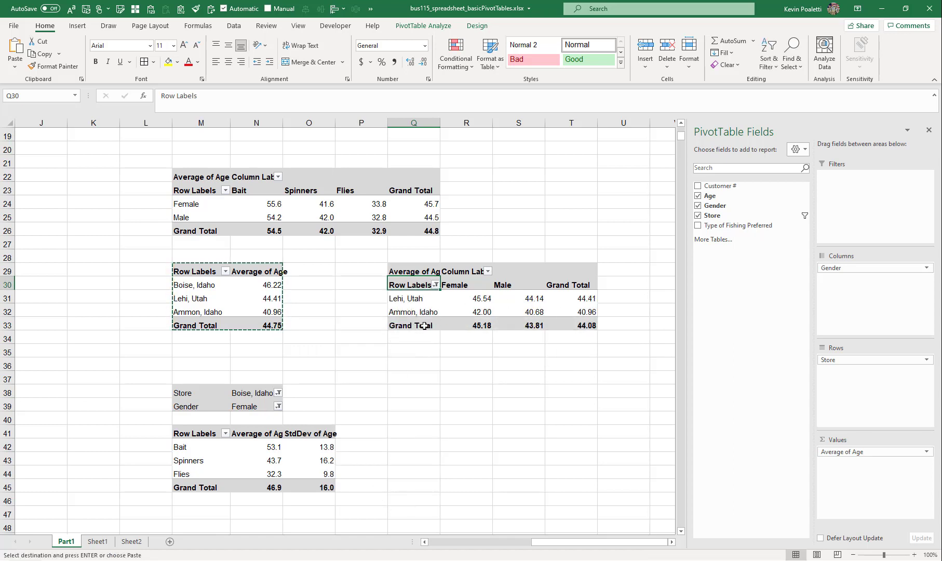
Filter the Gender columns of the pasted store PivotTable to show only Female
left_click_drag(406, 326, 557, 329)
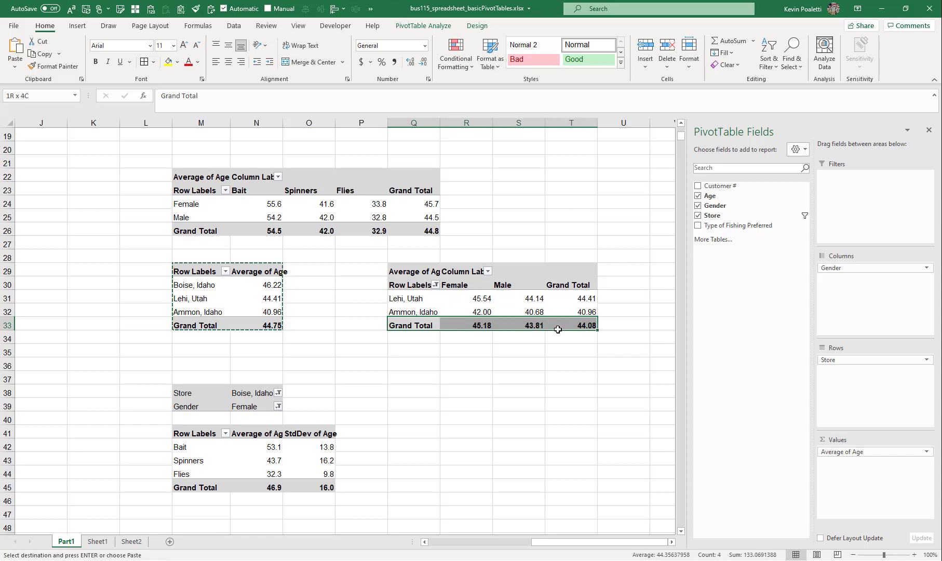
left_click(480, 295)
left_click(488, 271)
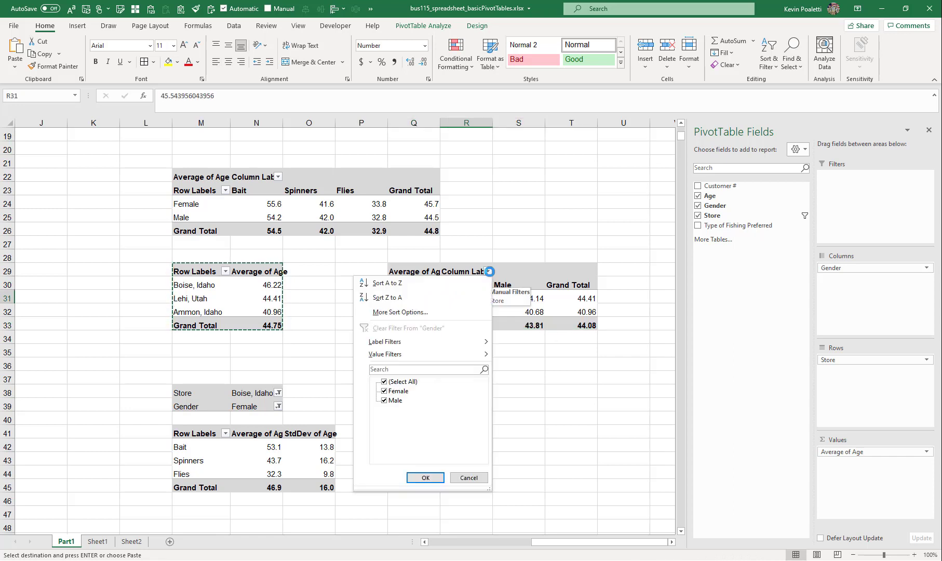
left_click(385, 400)
left_click(425, 477)
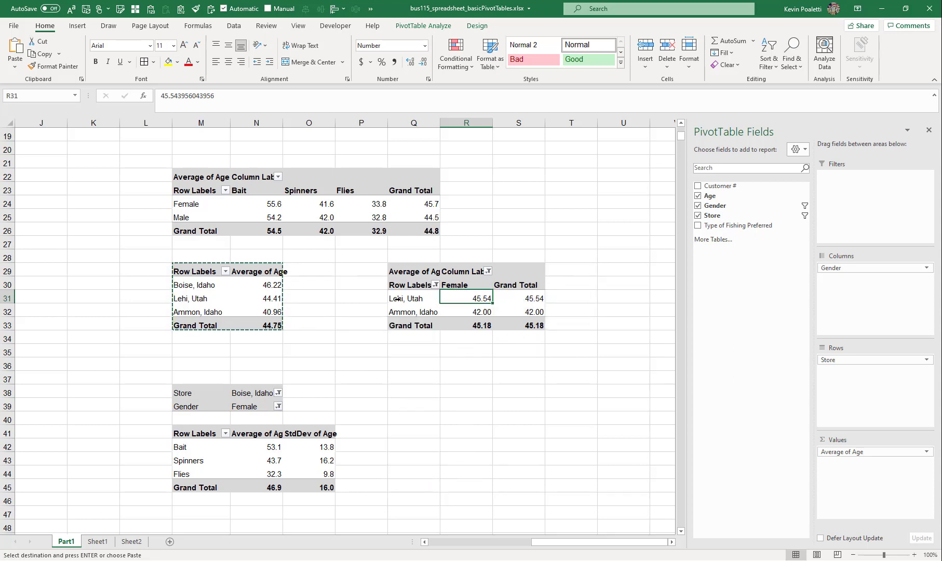
mouse_move(489, 324)
left_click(518, 324)
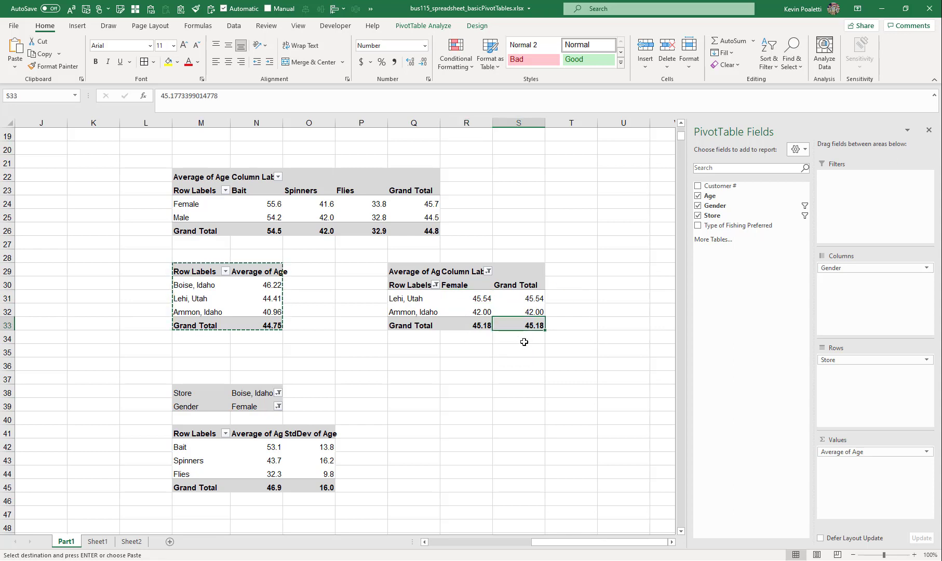
left_click(488, 270)
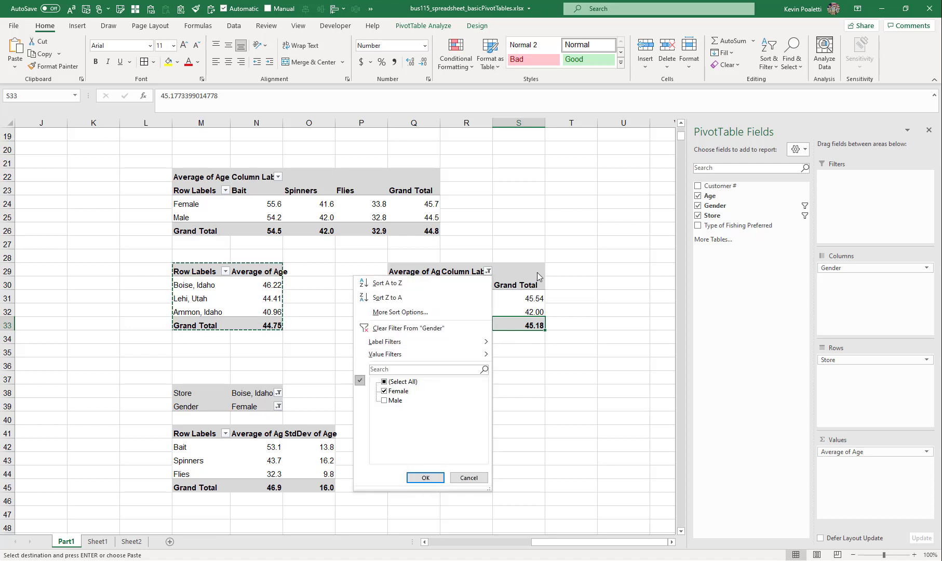
left_click(537, 254)
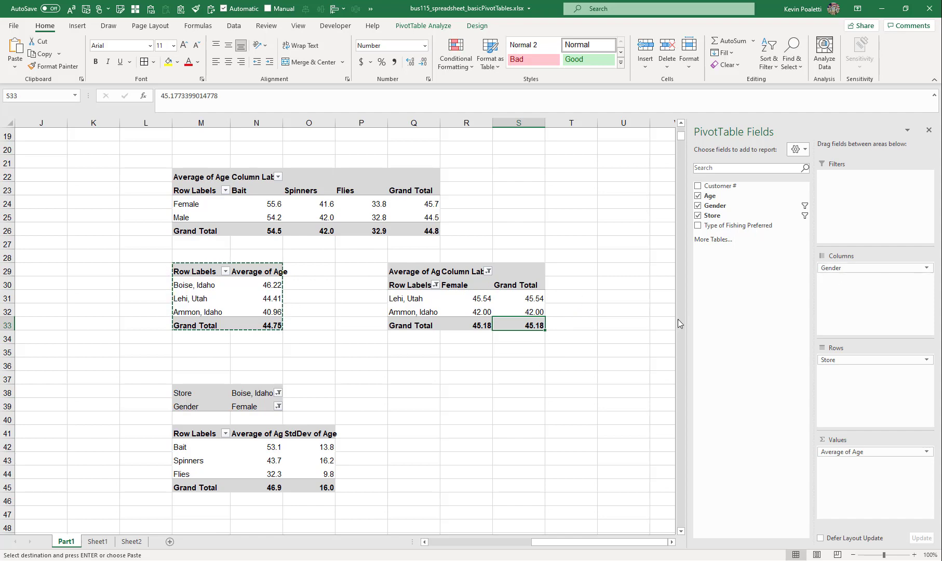
Examine the formulas in the store-by-fishing-type summary table next to the customer data
scroll(365, 326, "up", 3)
scroll(364, 325, "up", 3)
left_click_drag(543, 541, 475, 541)
left_click(246, 177)
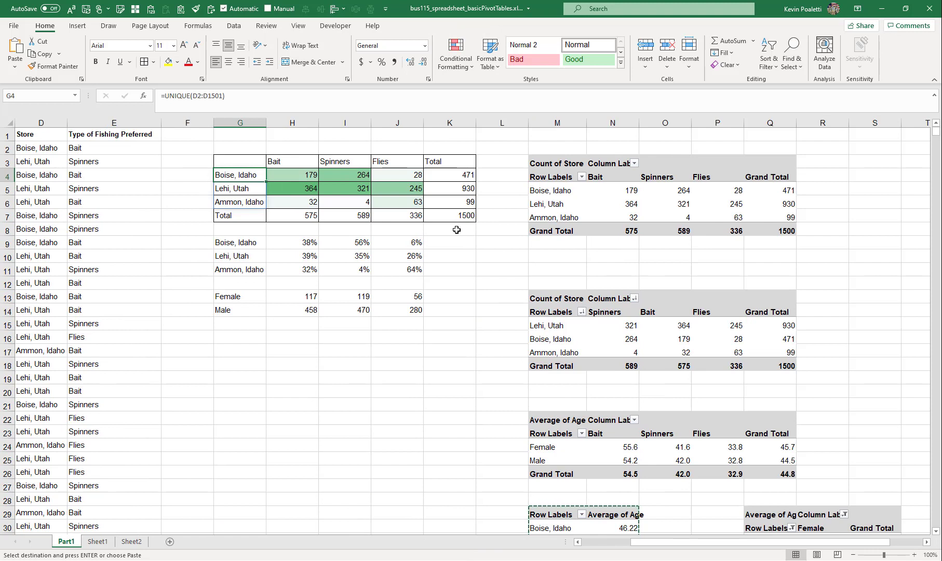
key("Escape")
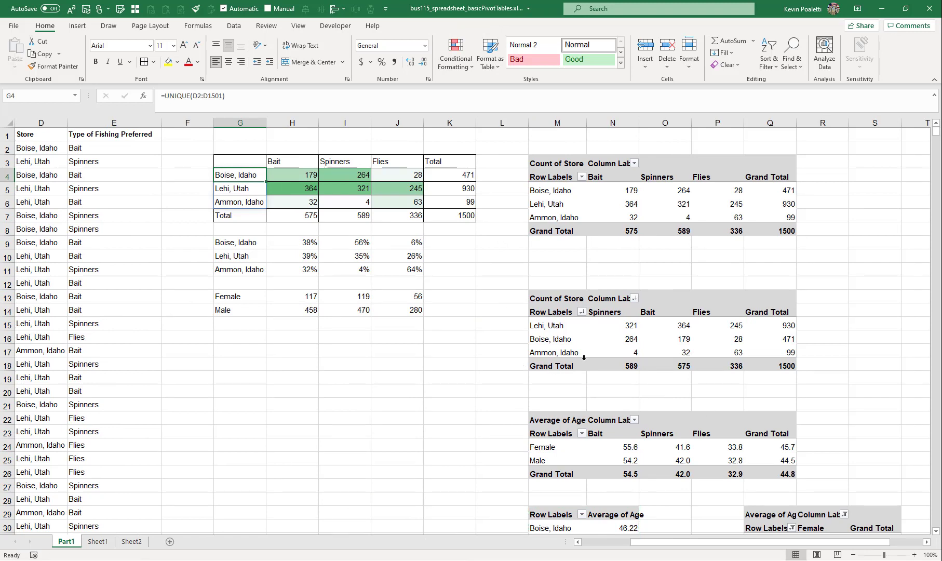
left_click(294, 175)
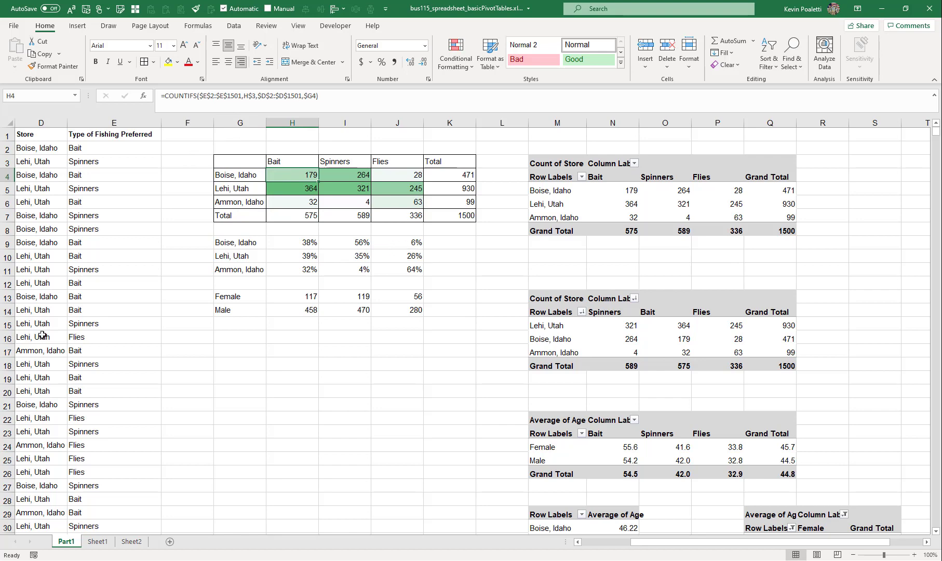
left_click_drag(672, 548, 623, 547)
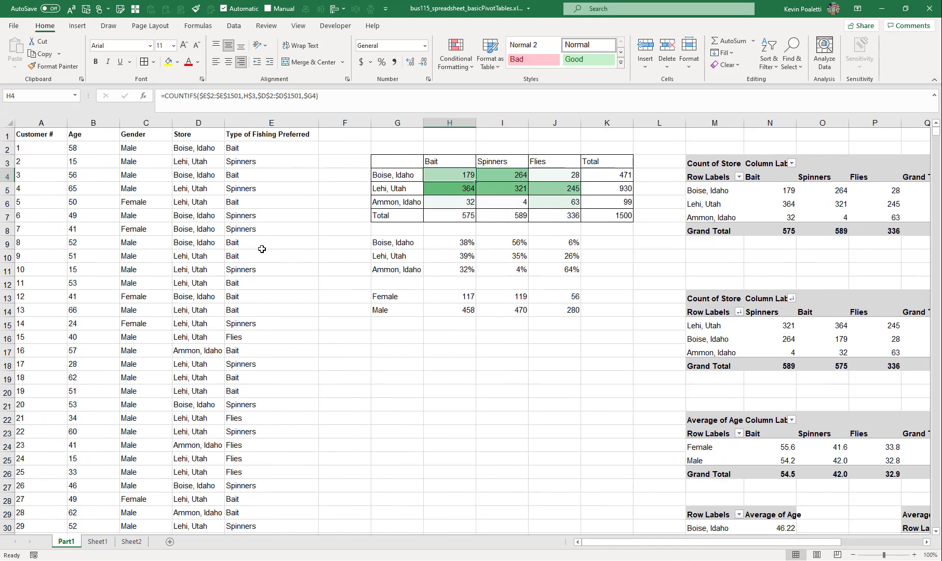
Set customer 3's age to 12 and undo the edit
left_click(89, 179)
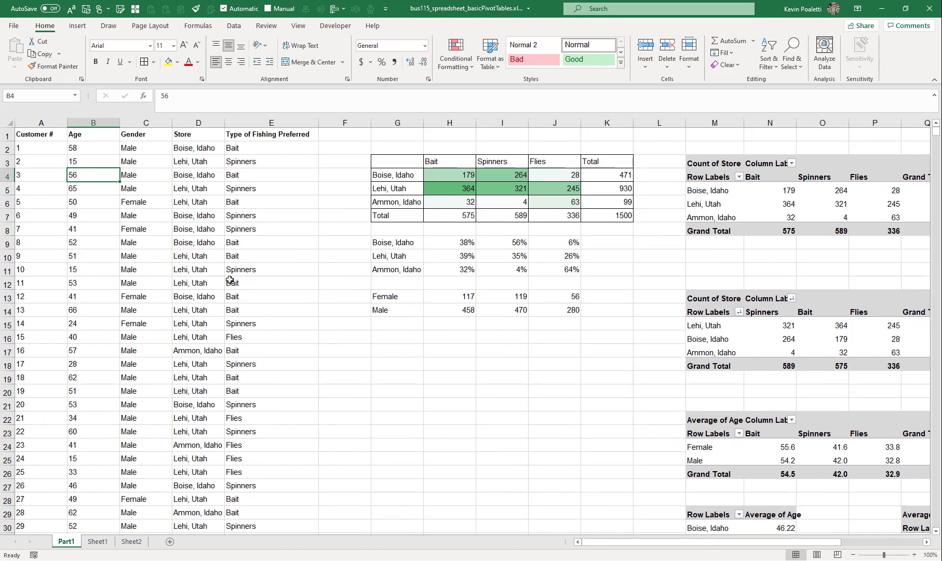
type("12")
key("Return")
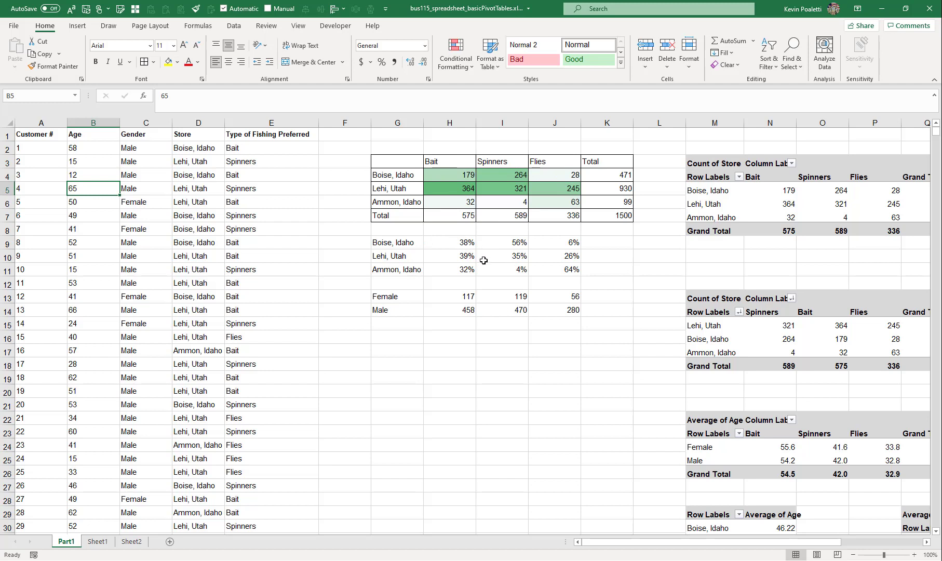
key("ctrl+z")
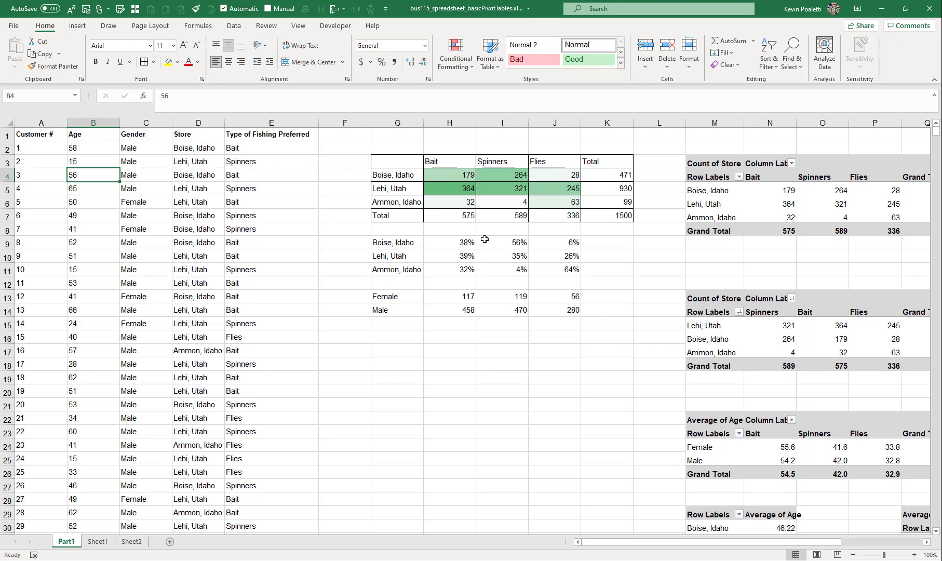
Set customer 5's preferred fishing type to Spinners, copying the value from customer 4's row
left_click(466, 187)
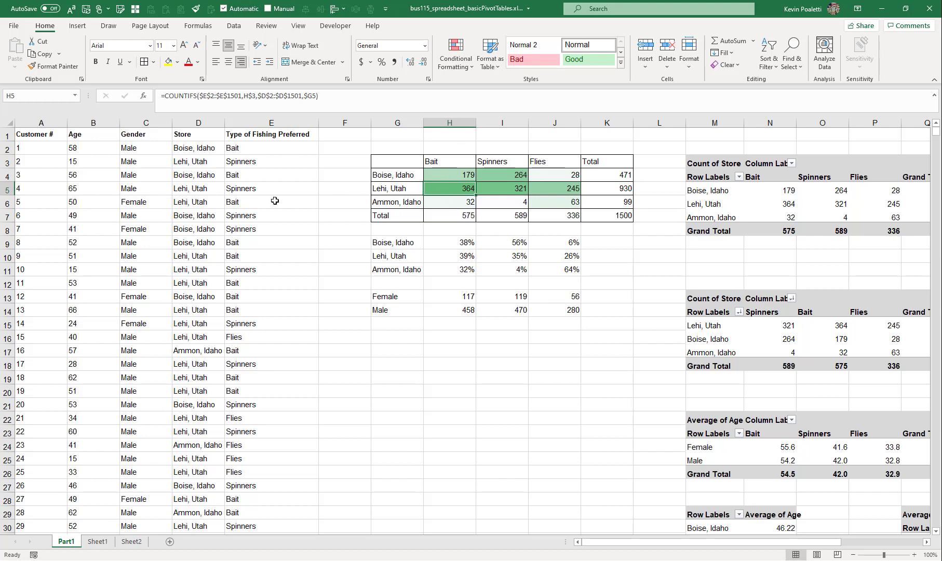
left_click(200, 188)
left_click(249, 192)
left_click(241, 203)
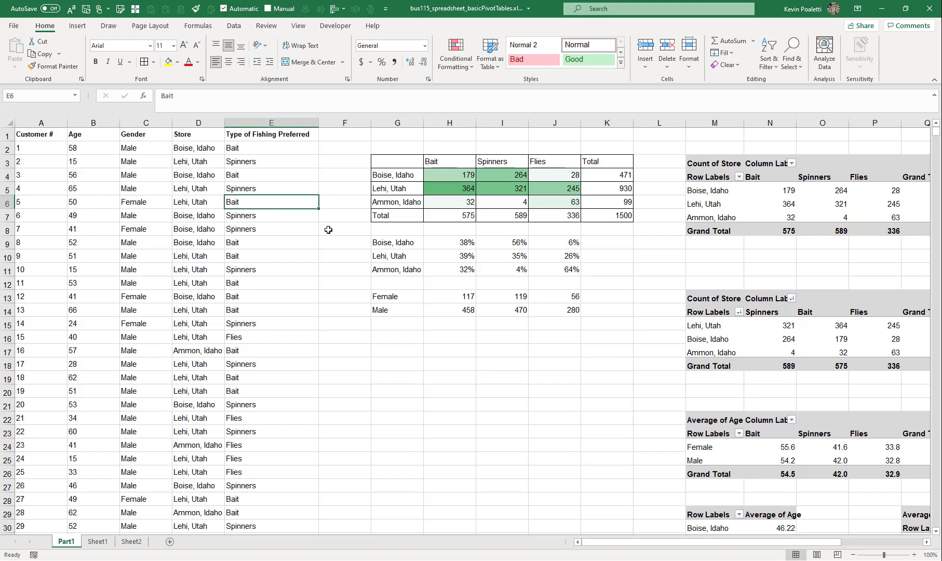
left_click(267, 190)
key("ctrl+c")
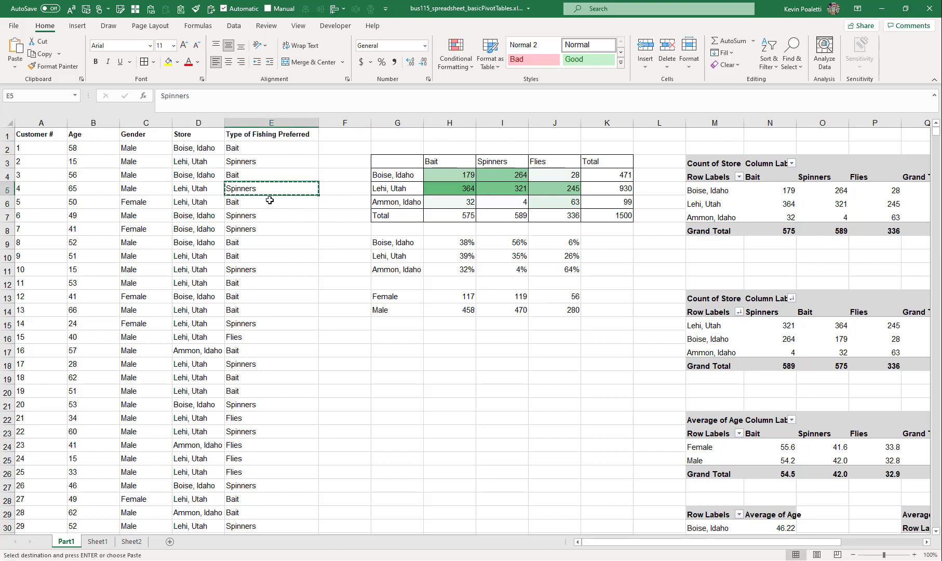
left_click(287, 203)
key("ctrl+v")
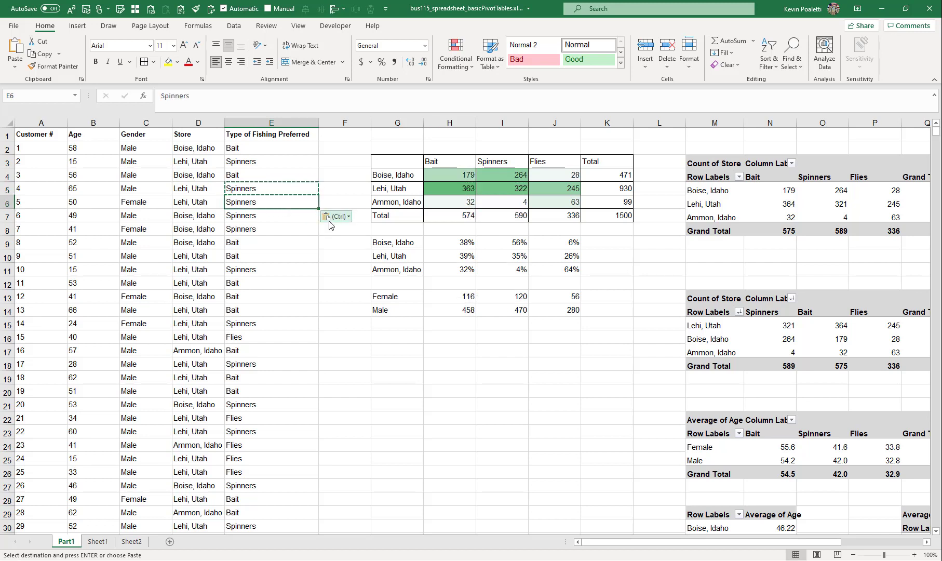
Compare the Lehi, Utah Bait and Spinners counts in the formula table with those in the count PivotTable
left_click_drag(447, 189, 511, 188)
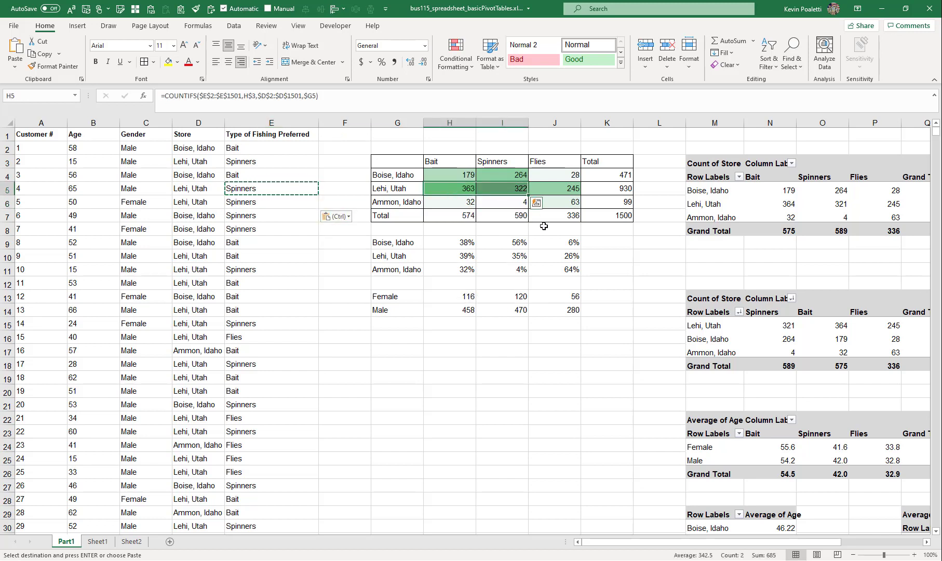
key("Escape")
left_click(789, 203)
left_click_drag(789, 204, 831, 203)
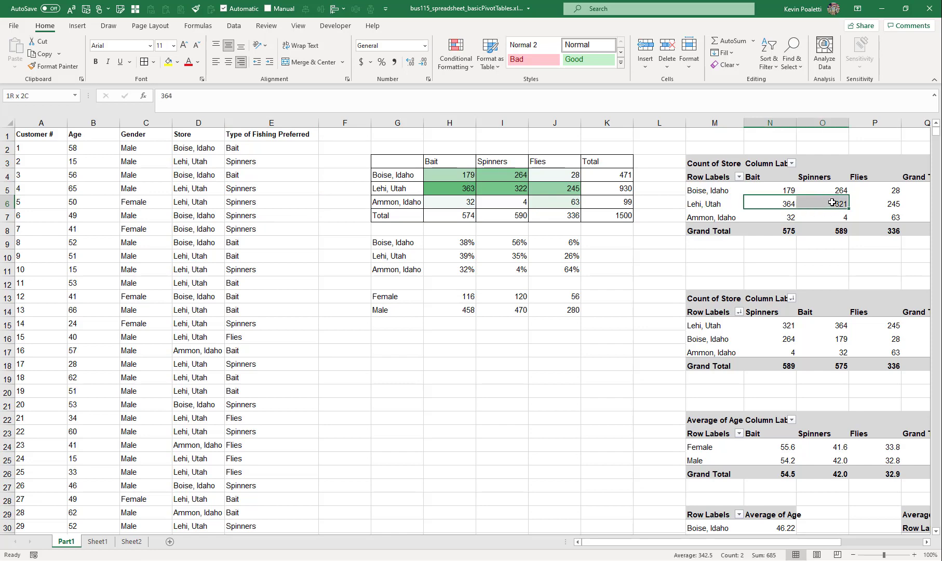
left_click(929, 129)
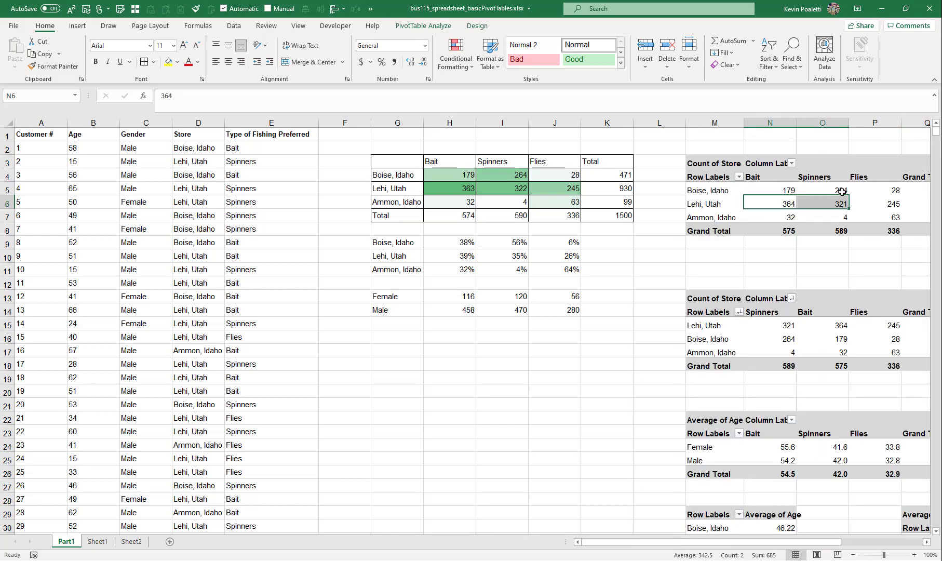
left_click_drag(765, 203, 822, 202)
left_click_drag(459, 191, 517, 186)
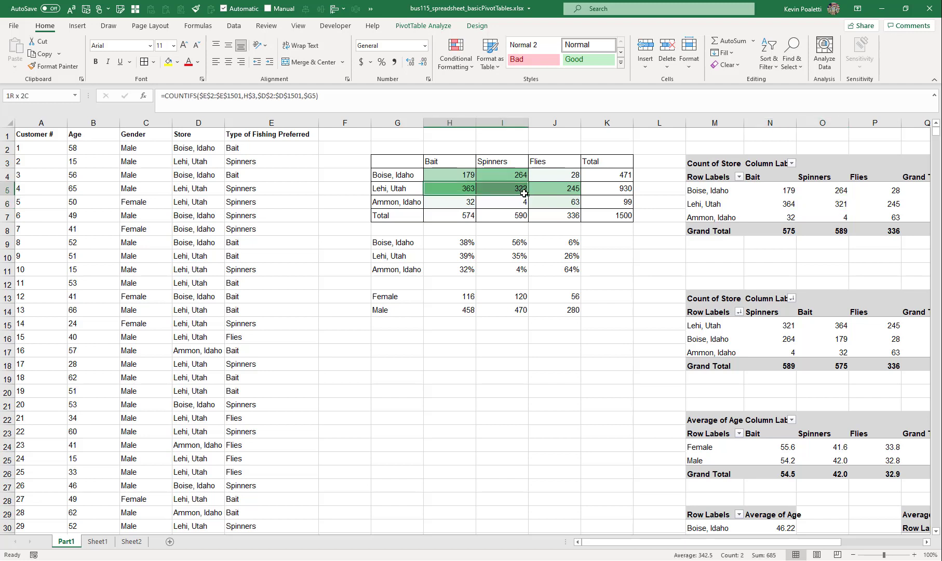
left_click(816, 202)
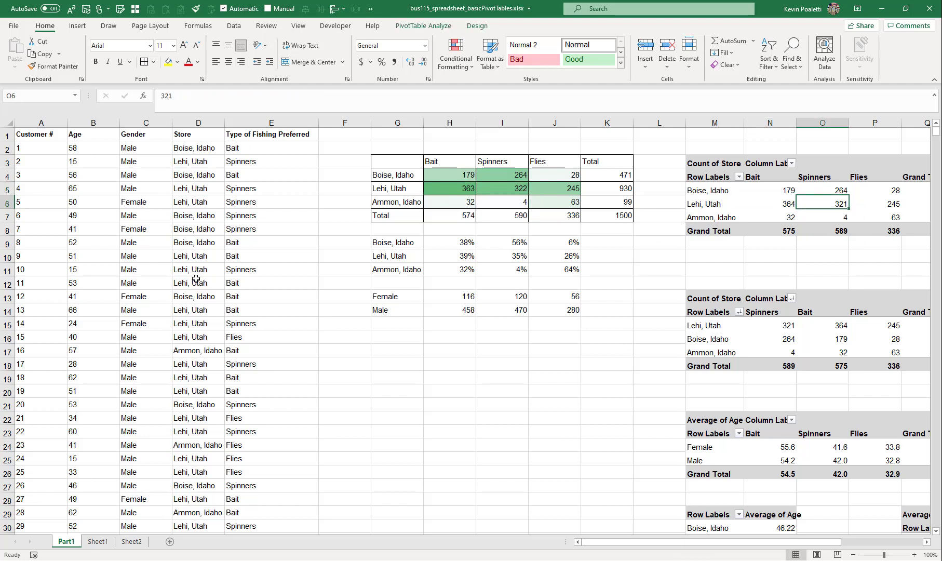
Refresh all PivotTables in the workbook
left_click(434, 27)
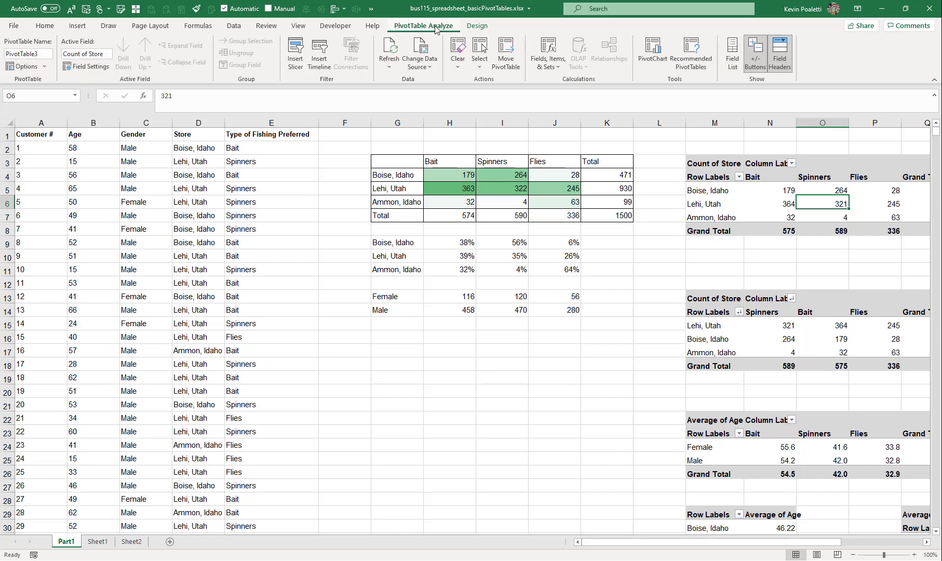
left_click(393, 64)
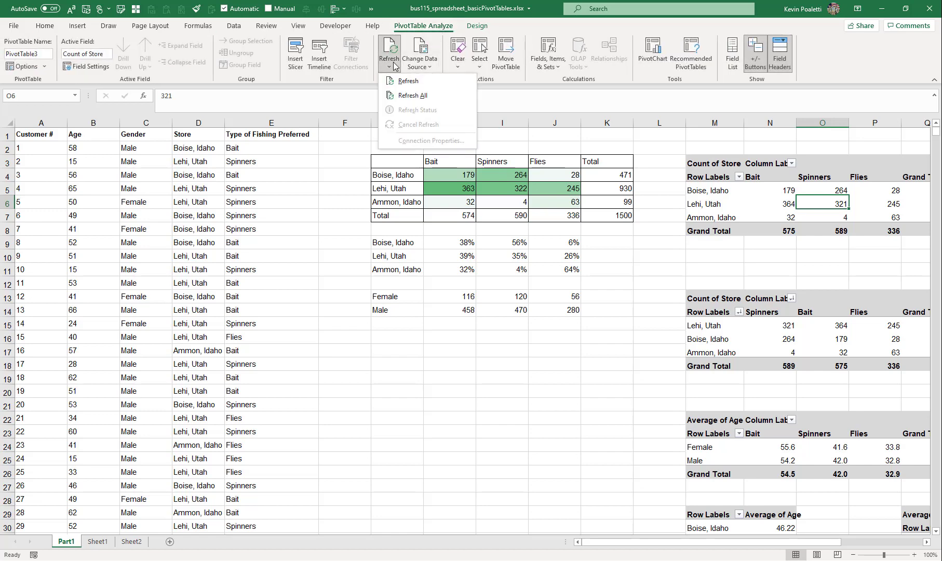
left_click(405, 98)
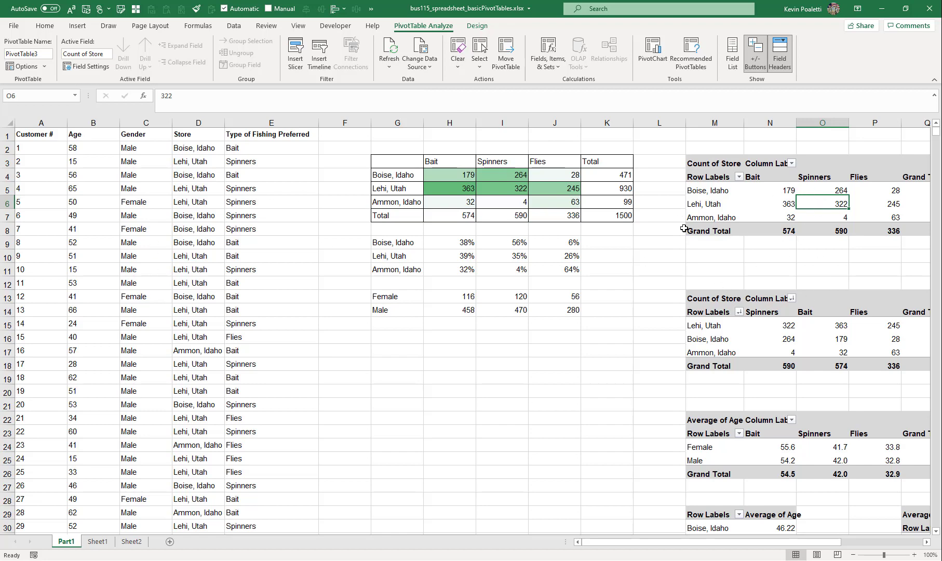
Copy the gender-by-fishing-type average-age PivotTable and paste a duplicate starting at cell M49
scroll(722, 231, "down", 7)
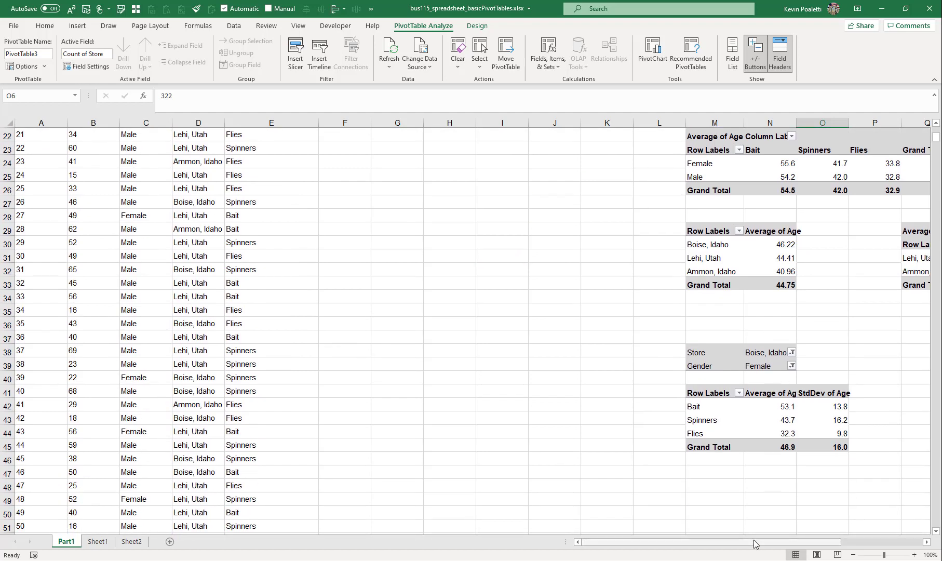
left_click_drag(823, 543, 901, 543)
scroll(473, 242, "up", 3)
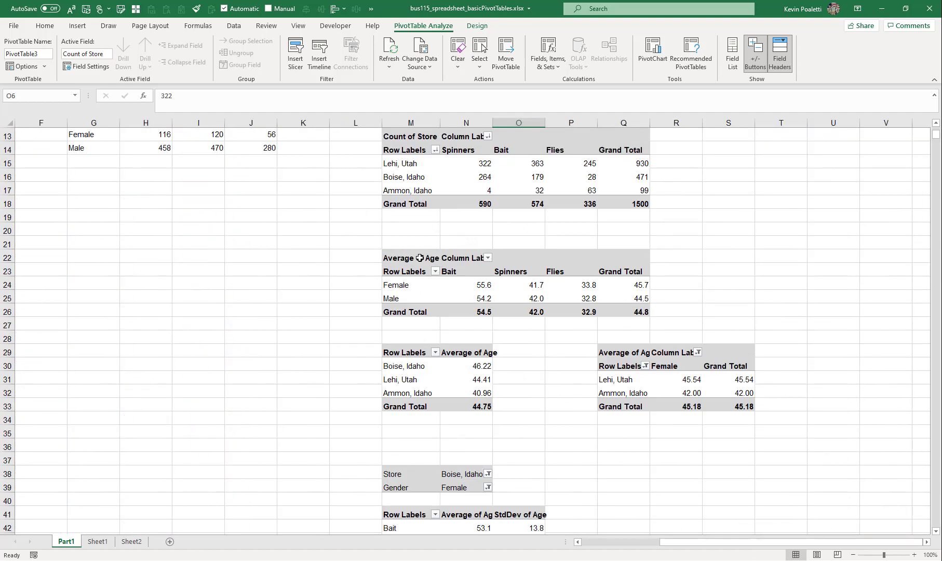
left_click_drag(420, 257, 643, 312)
key("ctrl+c")
scroll(417, 261, "down", 9)
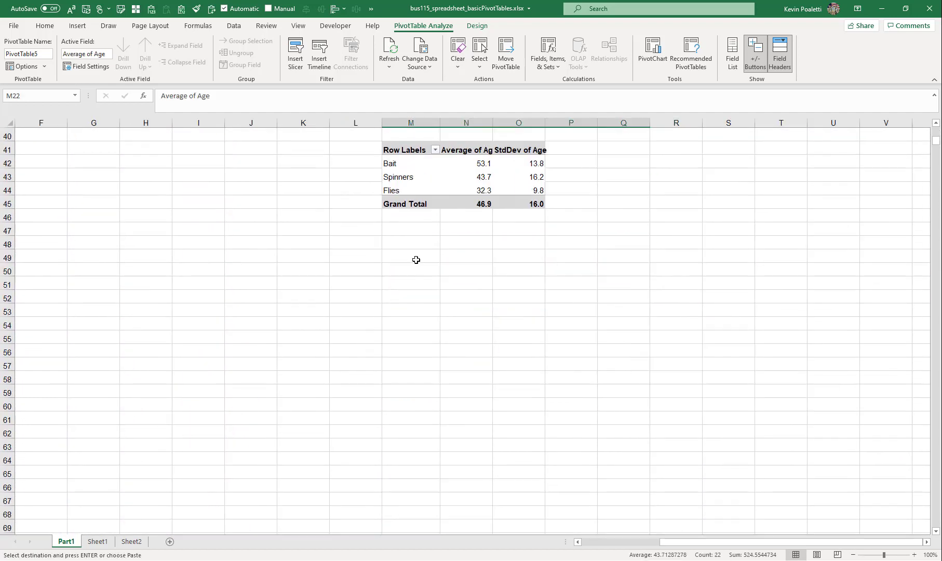
left_click(410, 254)
key("ctrl+v")
Move Type of Fishing Preferred into rows under Gender and add Store as a third row field in the pasted PivotTable
left_click_drag(421, 300, 423, 287)
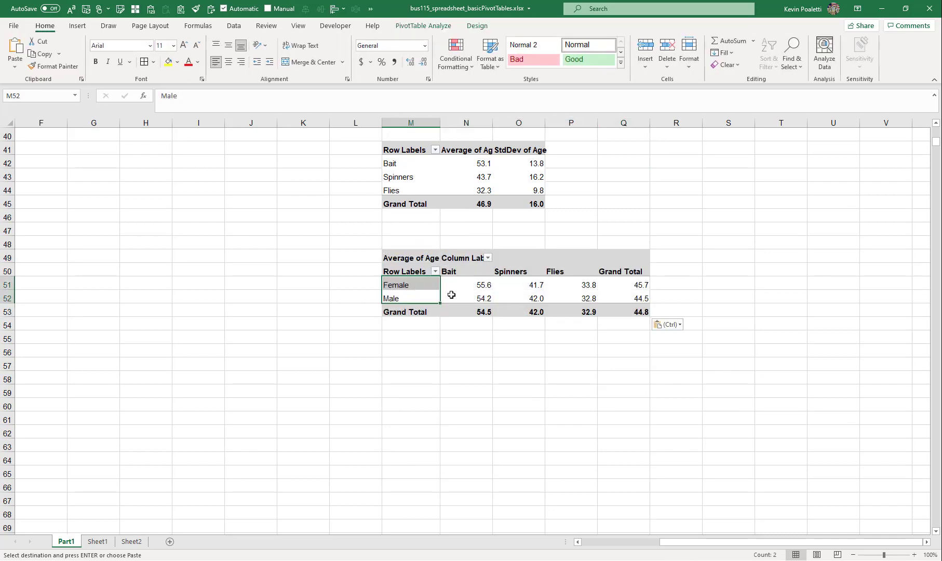
left_click(394, 287)
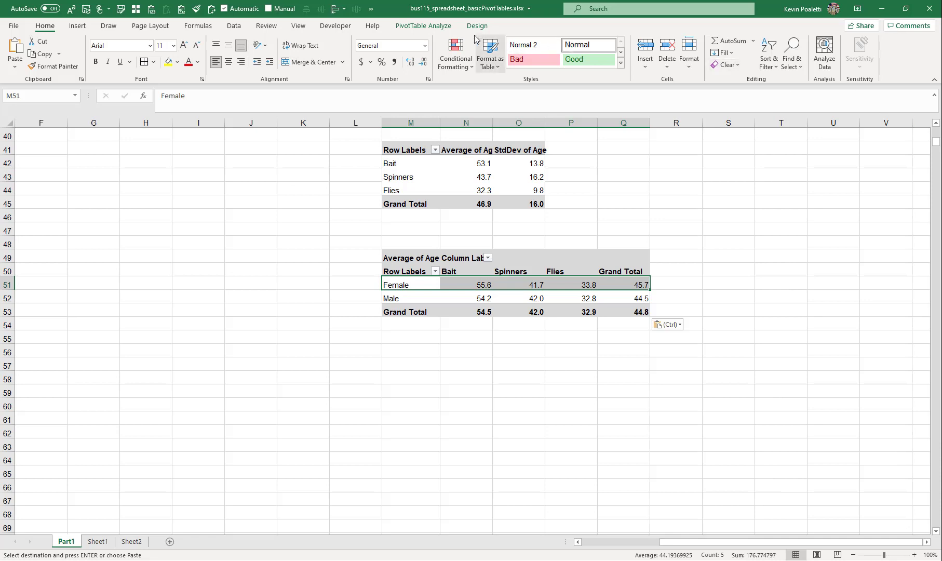
left_click(423, 25)
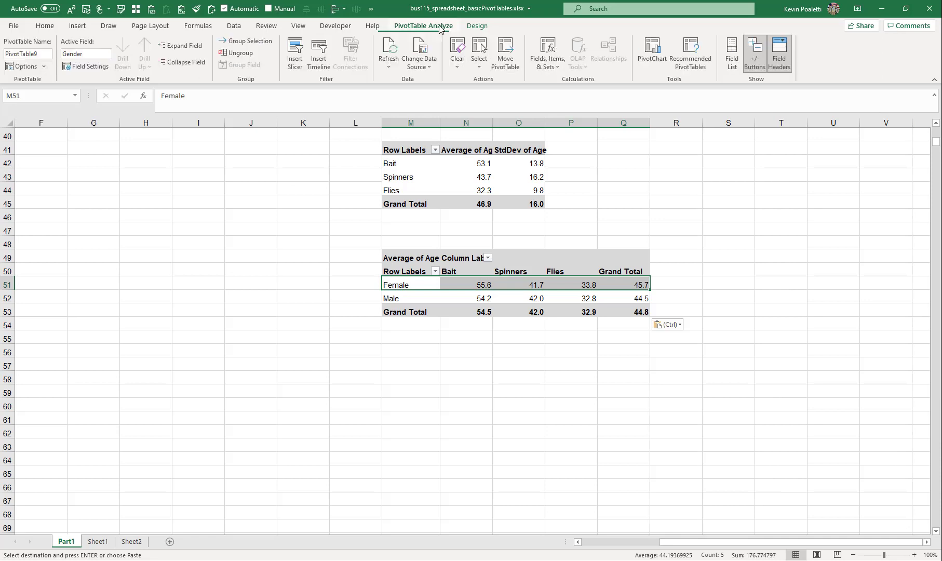
left_click(732, 62)
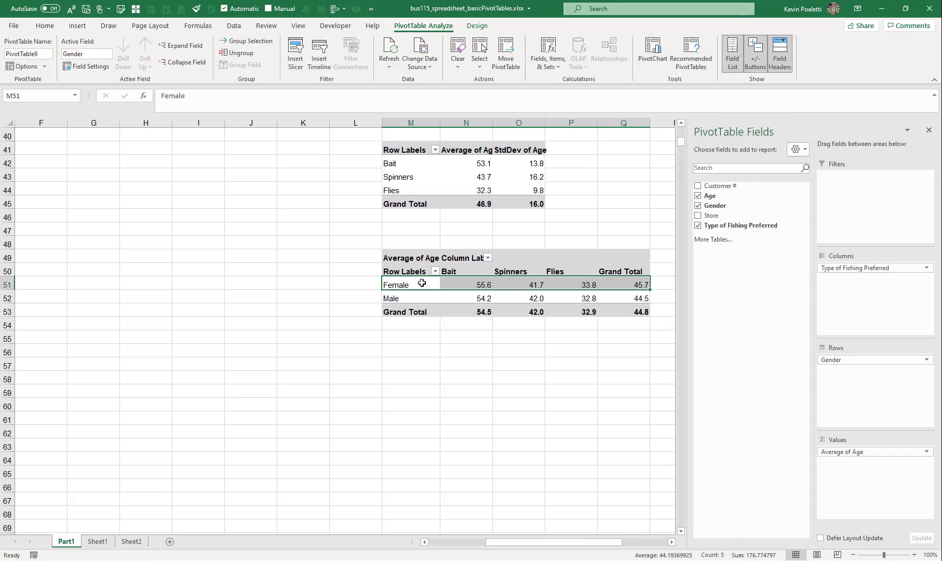
left_click(422, 282)
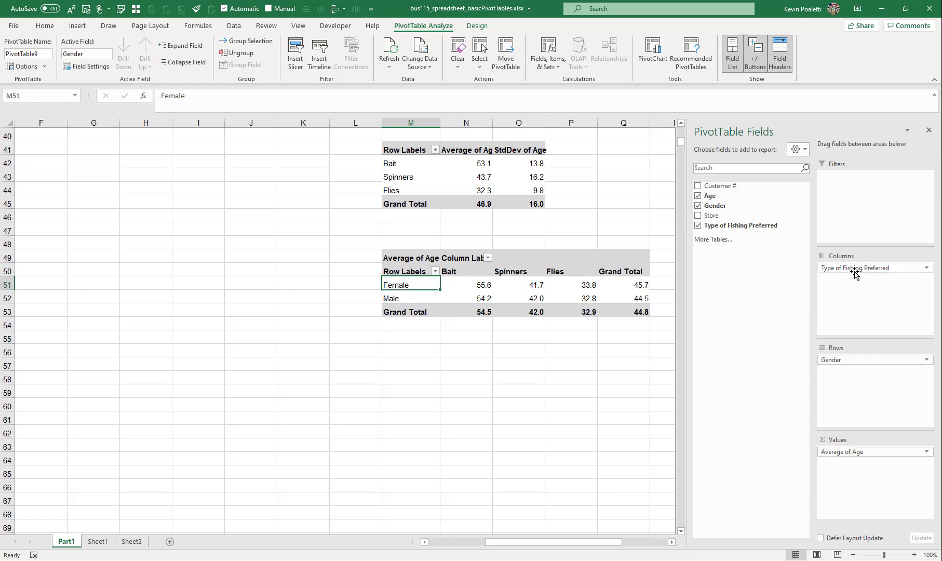
left_click_drag(855, 270, 860, 382)
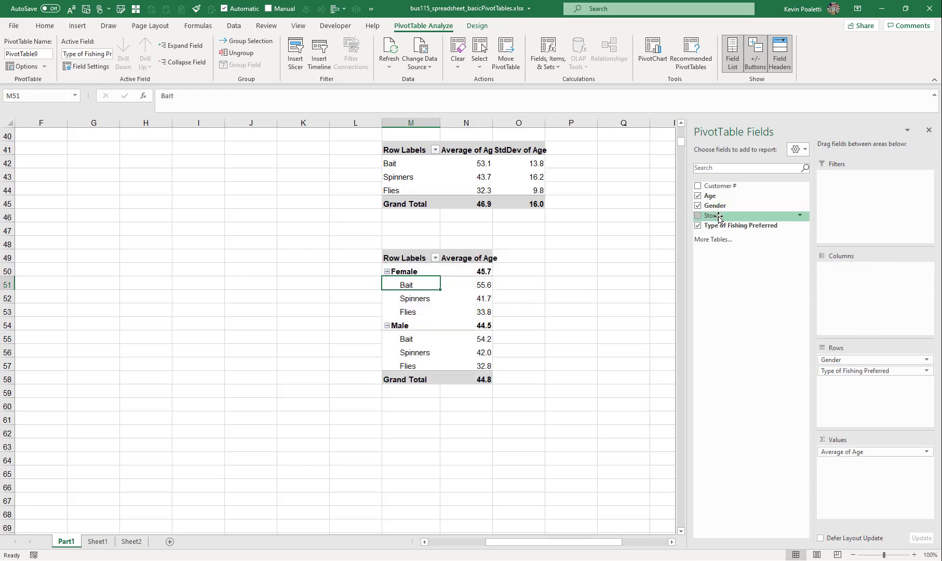
left_click_drag(710, 215, 851, 384)
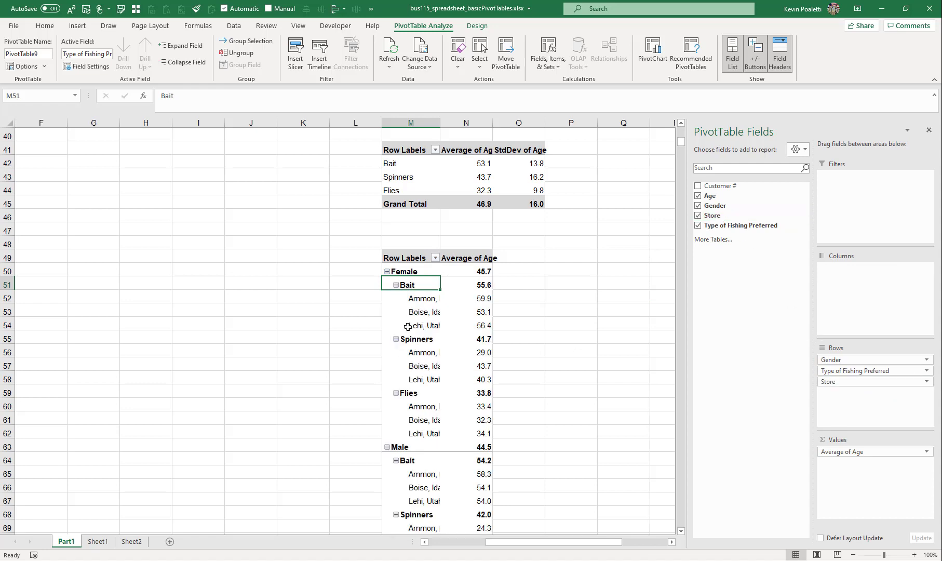
Collapse the Bait group under Female in the nested PivotTable to hide its store rows
left_click(414, 302)
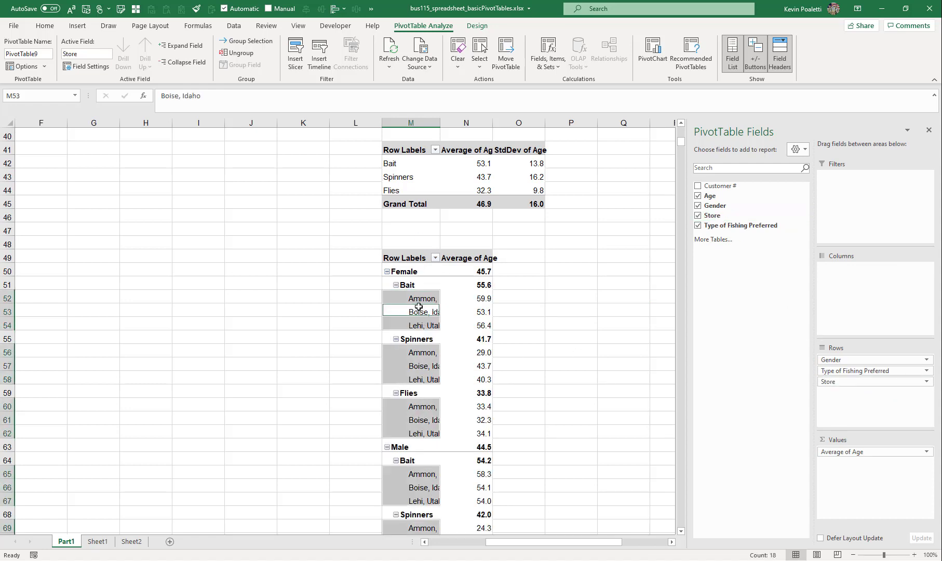
left_click(417, 296)
left_click(396, 286)
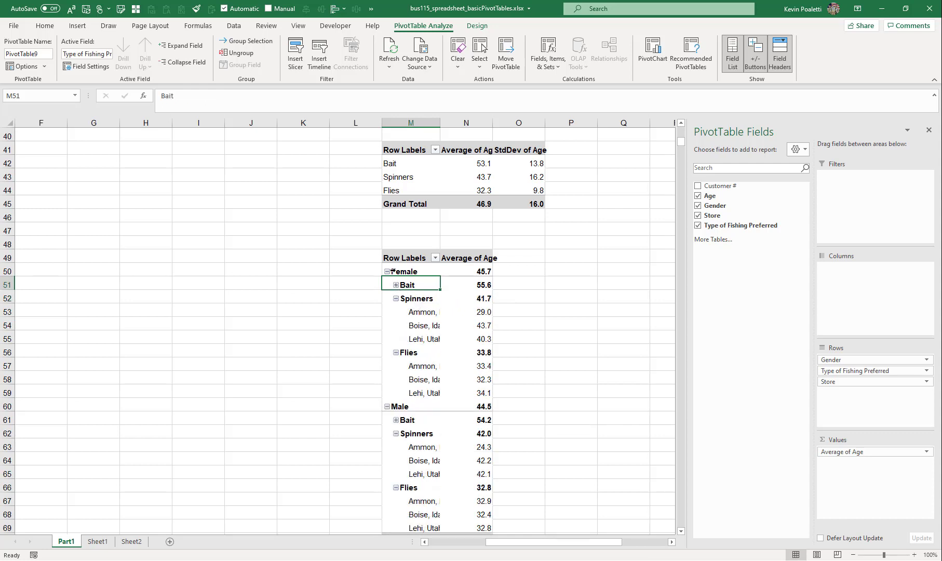
Collapse the entire Store field and then the Type of Fishing Preferred field so only genders show
left_click(413, 312)
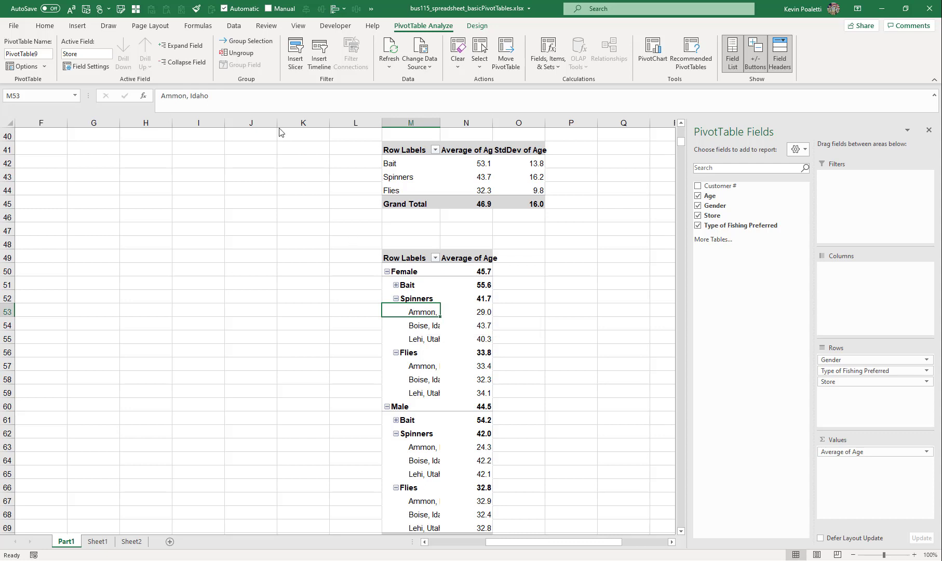
left_click(177, 63)
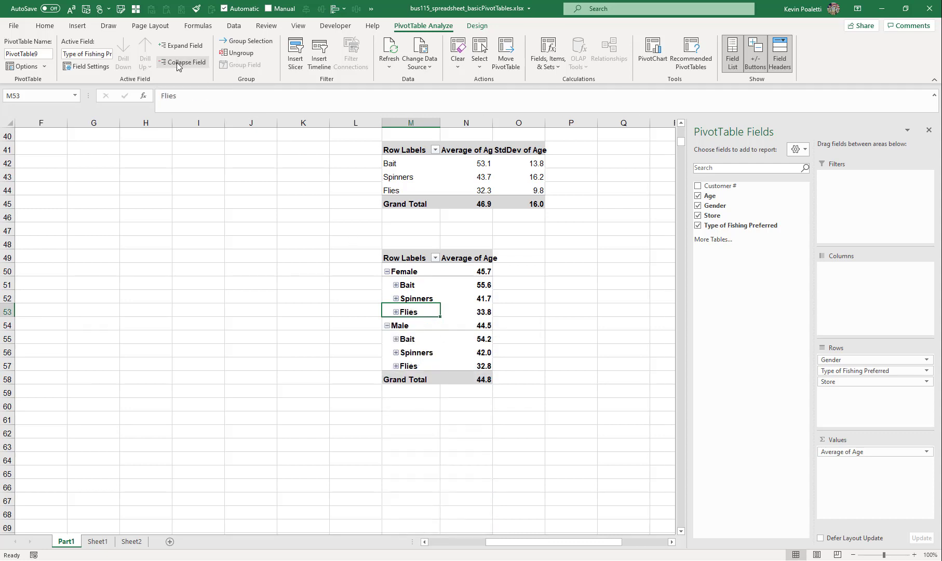
left_click(176, 62)
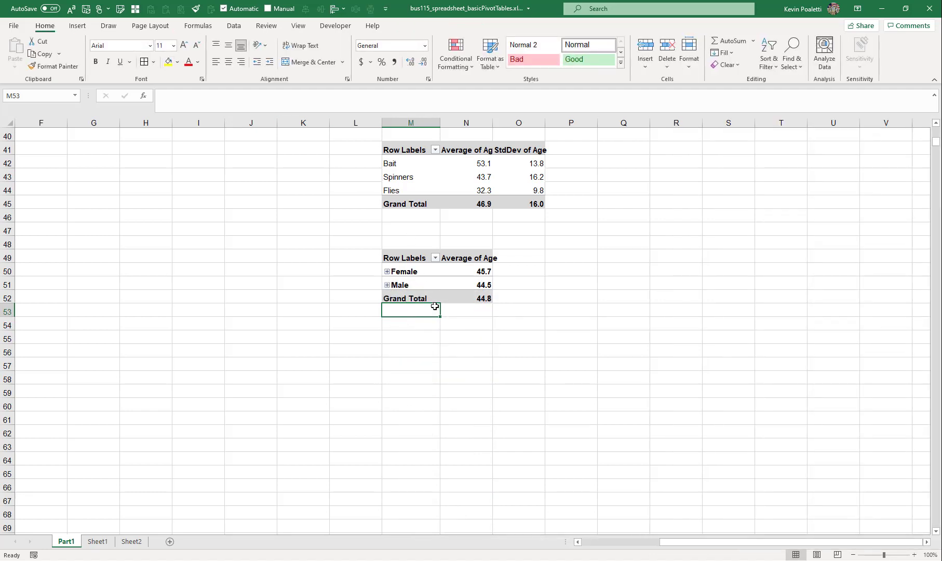
Expand Female and then its Bait group to show the store average ages again
left_click(387, 271)
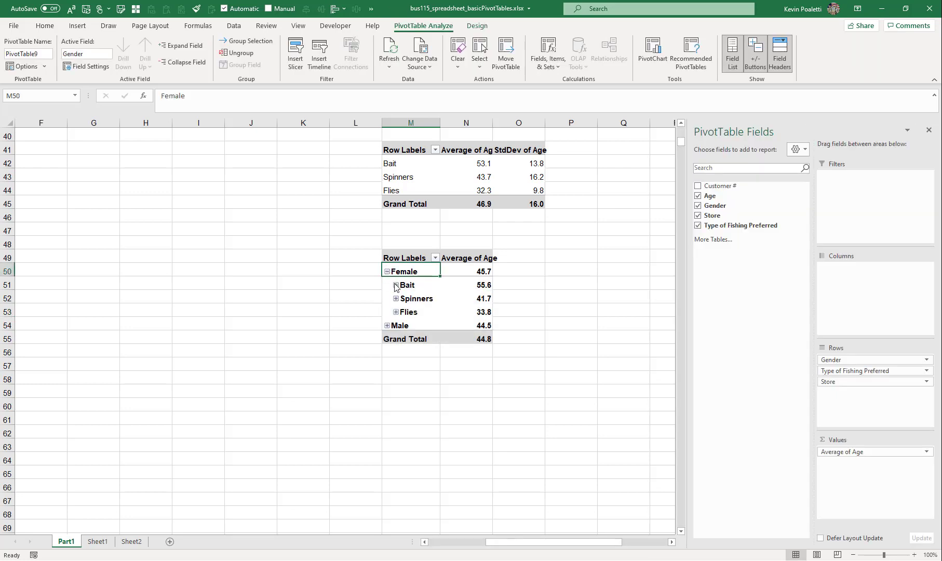
left_click(396, 284)
left_click(465, 311)
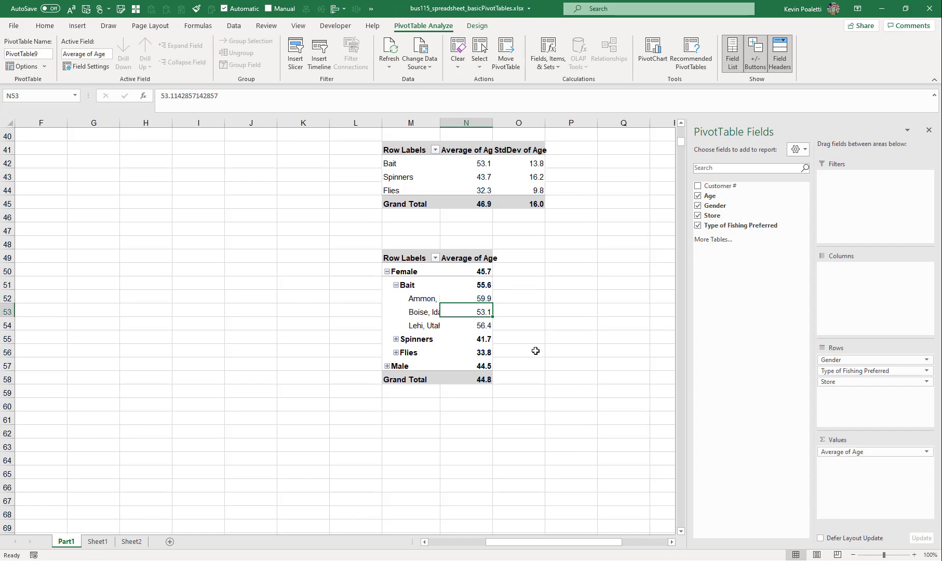
Return to the customer data table and select the Store cell D11
scroll(511, 299, "up", 13)
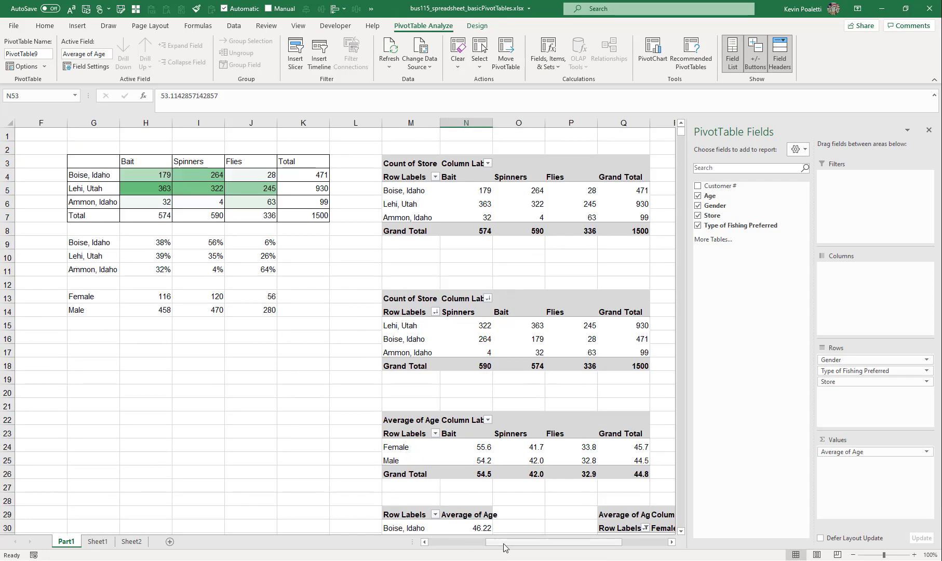
left_click_drag(512, 541, 455, 541)
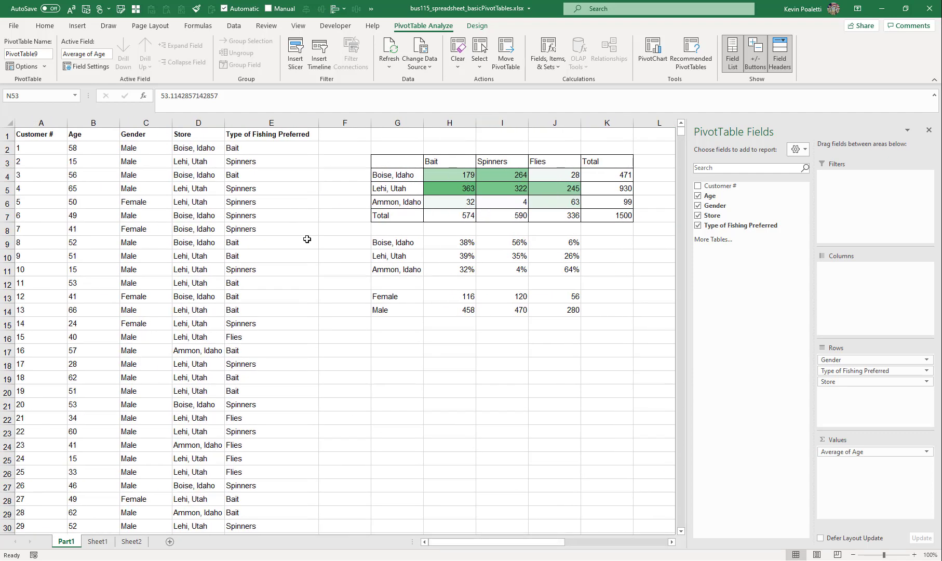
left_click(213, 273)
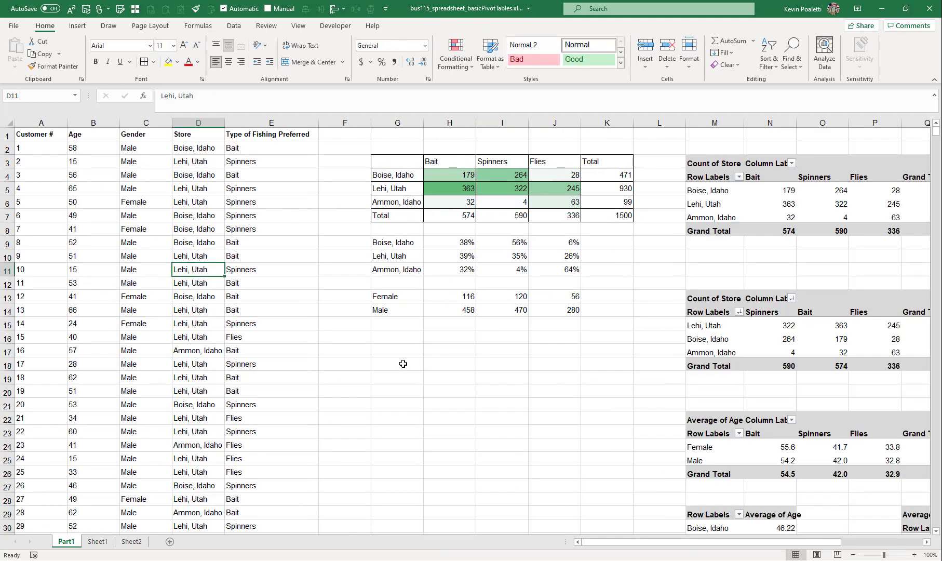